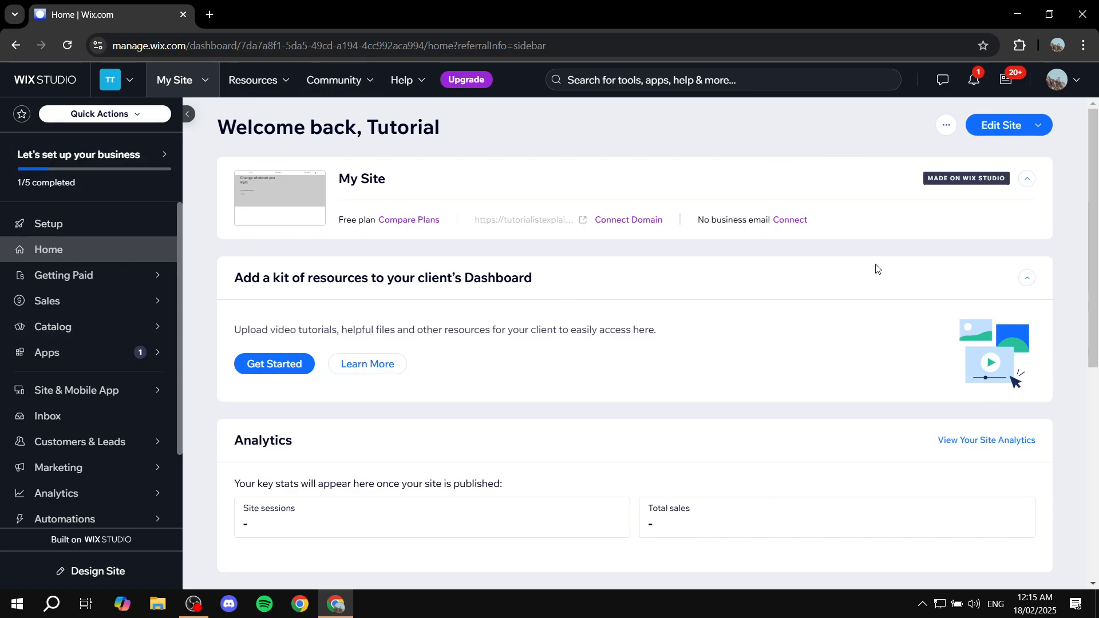
- Open the site in the editor and drag the hero section's bottom edge up to about 452 px
click(1006, 131)
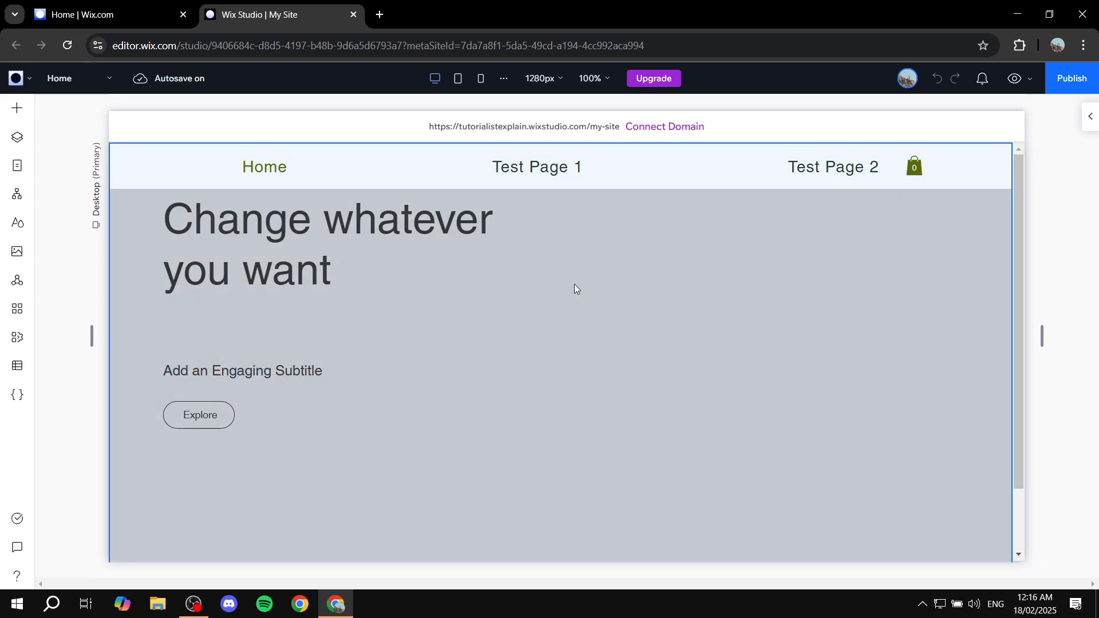
scroll(680, 308, down, 1)
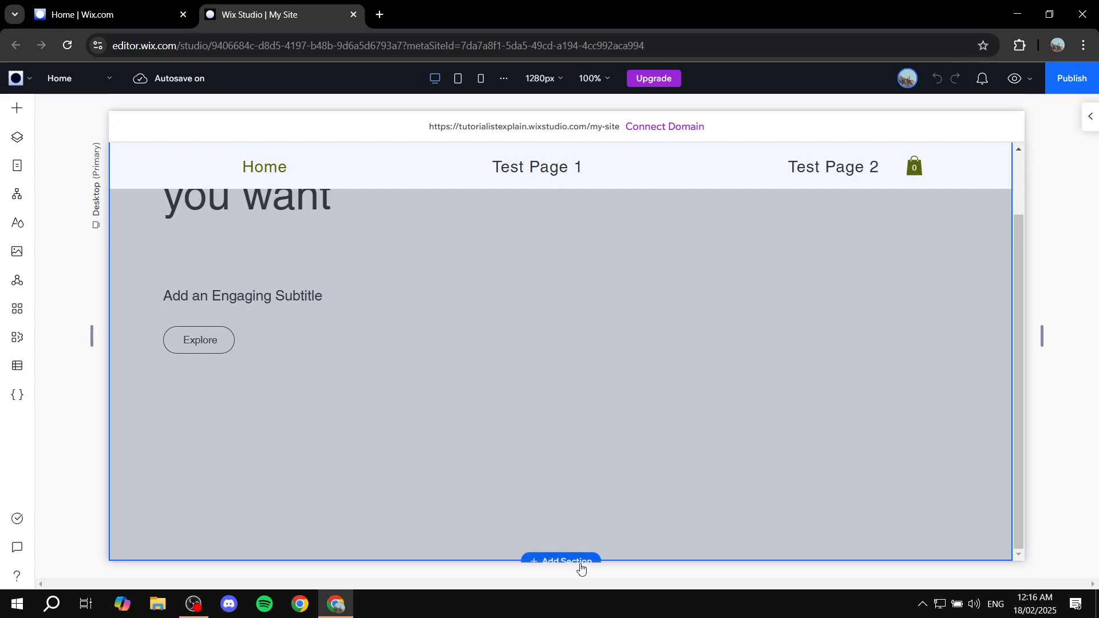
drag(632, 566, 636, 366)
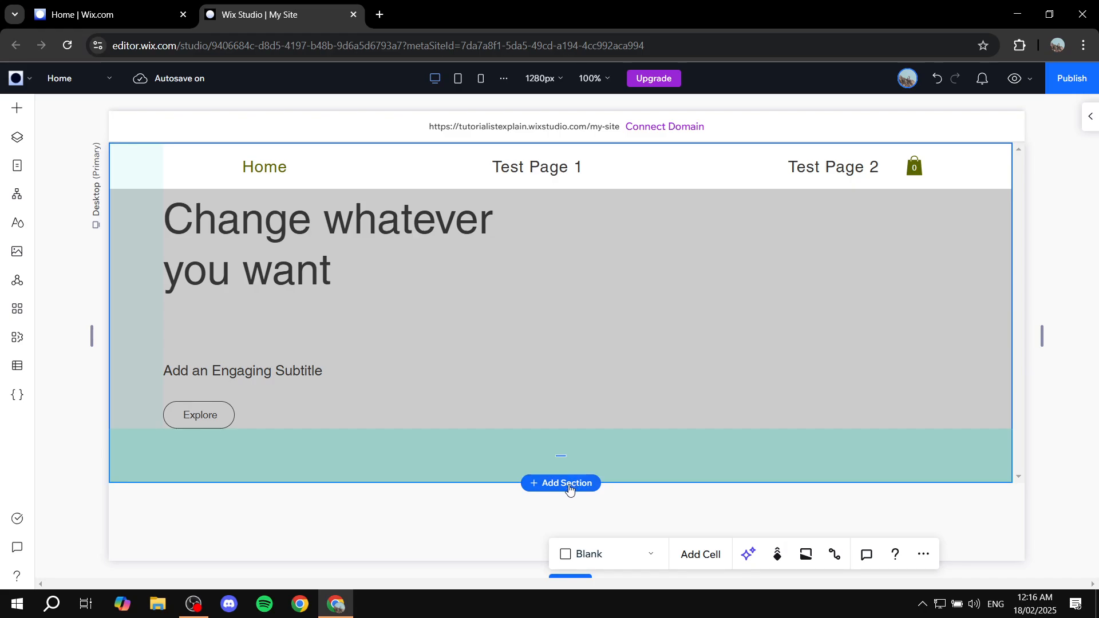
- Add a blank section below the hero, then delete the 'Change whatever you want' hero section
click(570, 485)
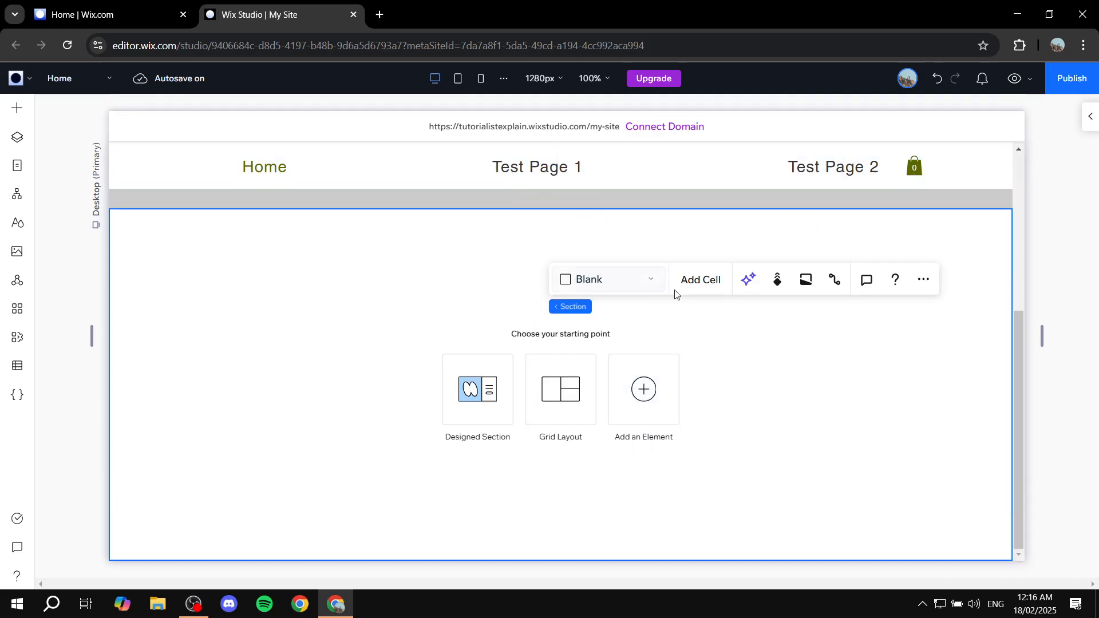
scroll(676, 298, up, 5)
click(678, 322)
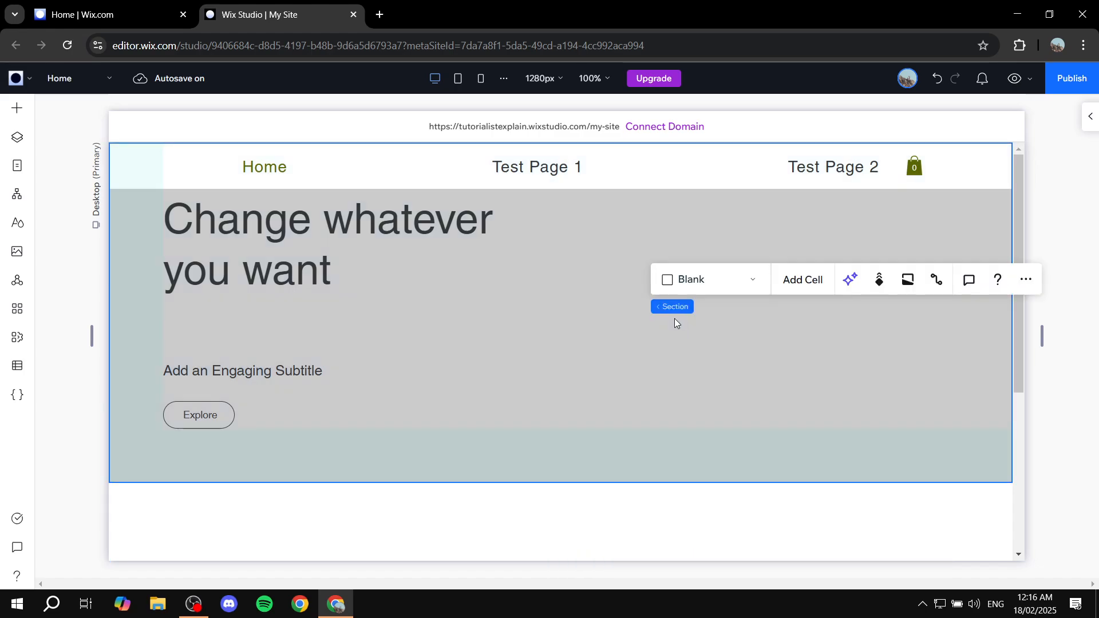
key(Delete)
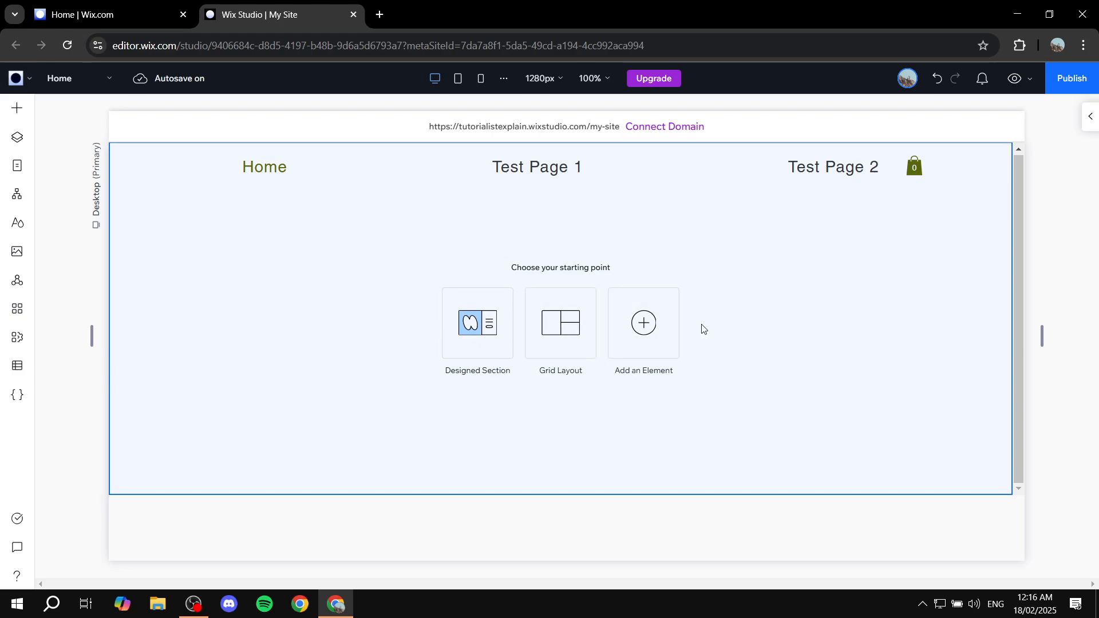
mouse_move(590, 500)
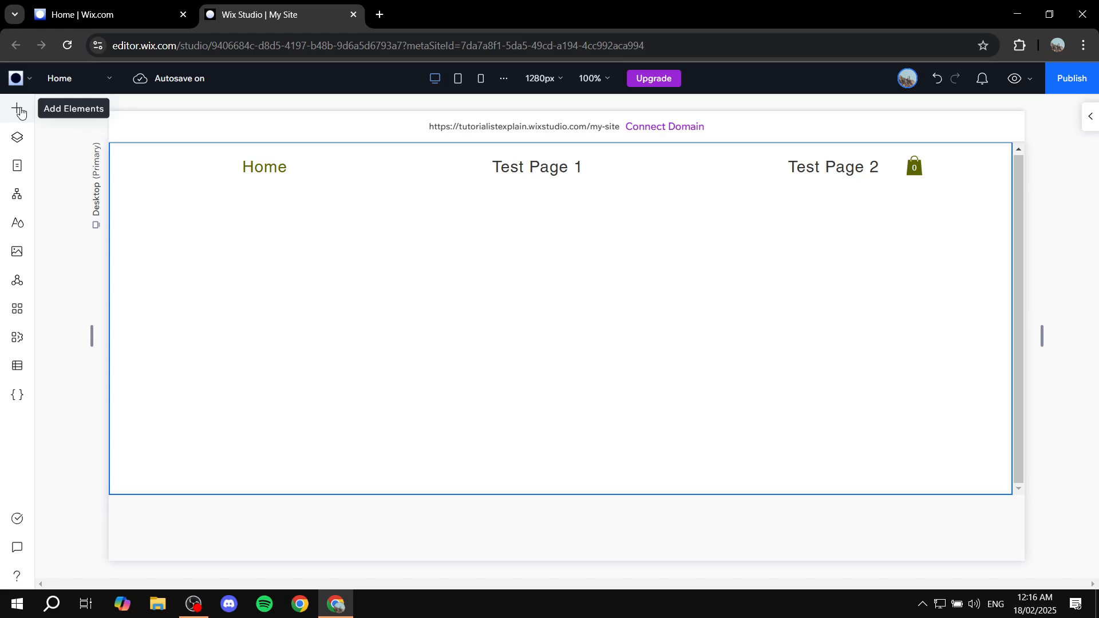
- Browse the Tabs presets under Add Elements > Layout Tools > Tabs
click(18, 111)
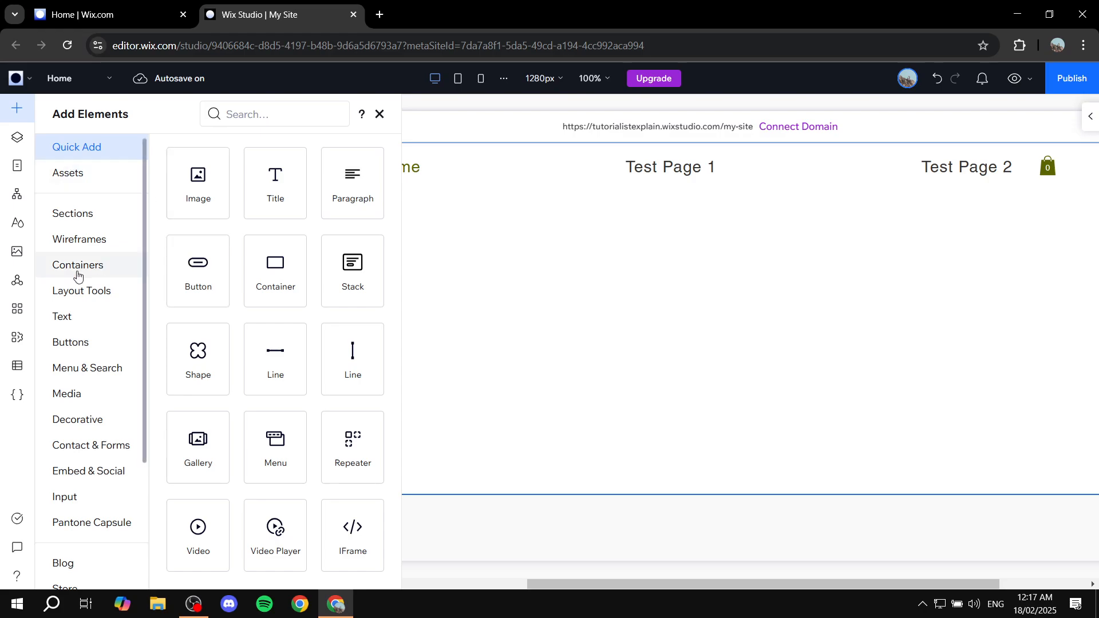
click(87, 296)
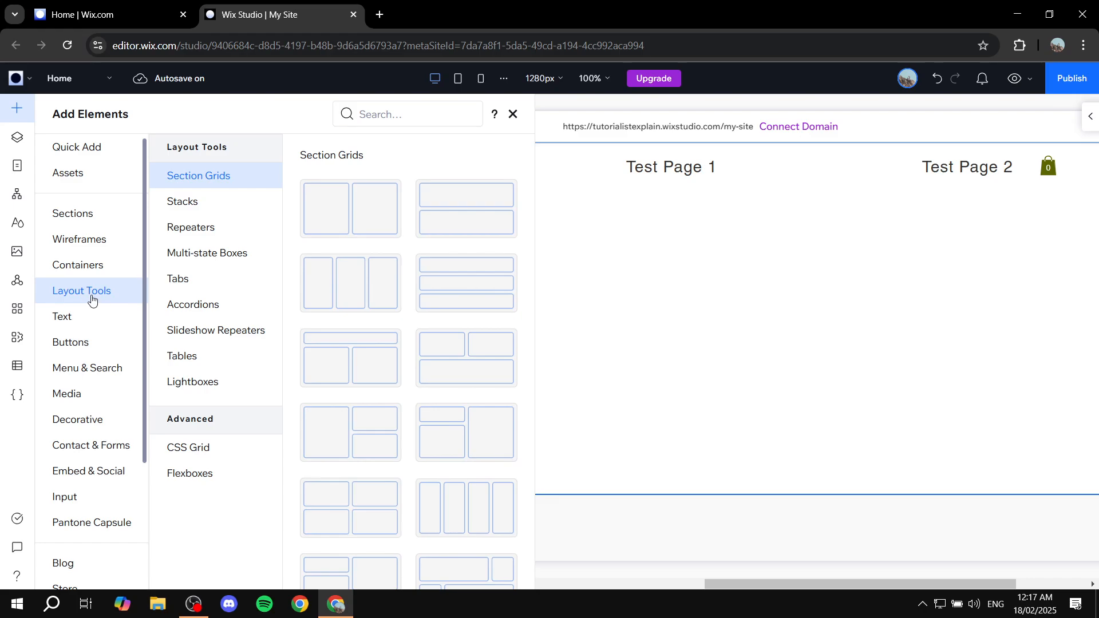
click(197, 285)
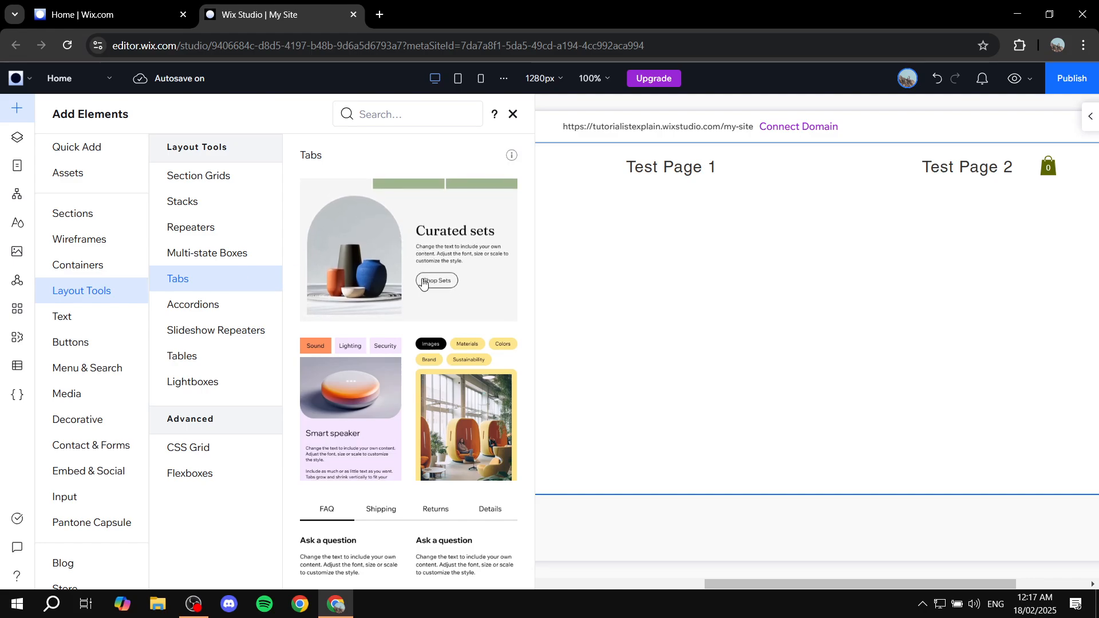
scroll(418, 298, down, 1)
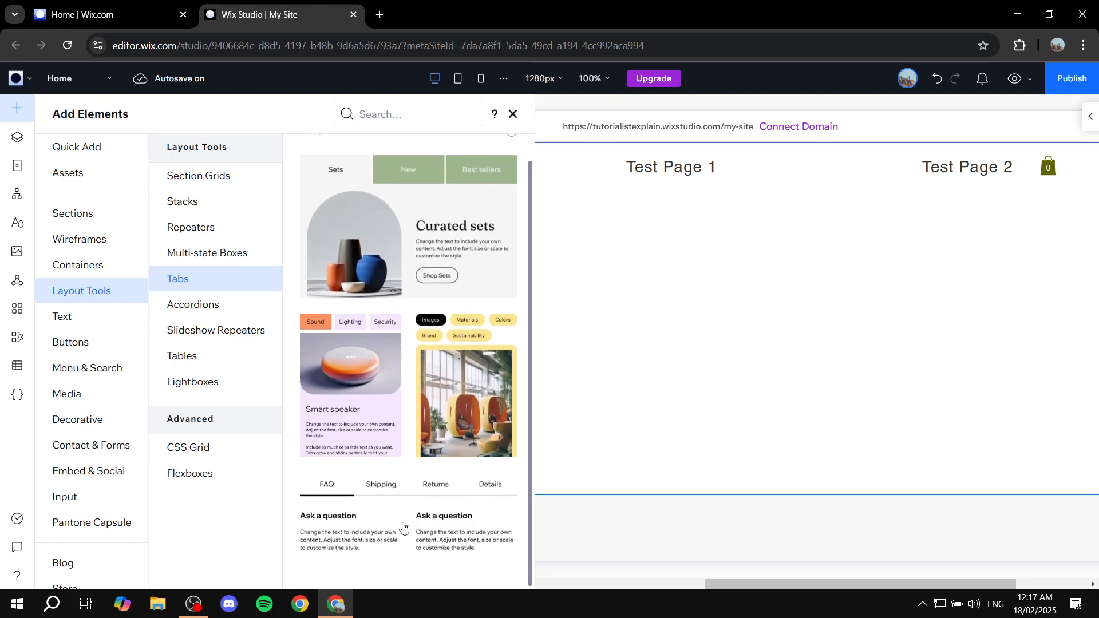
scroll(439, 280, up, 1)
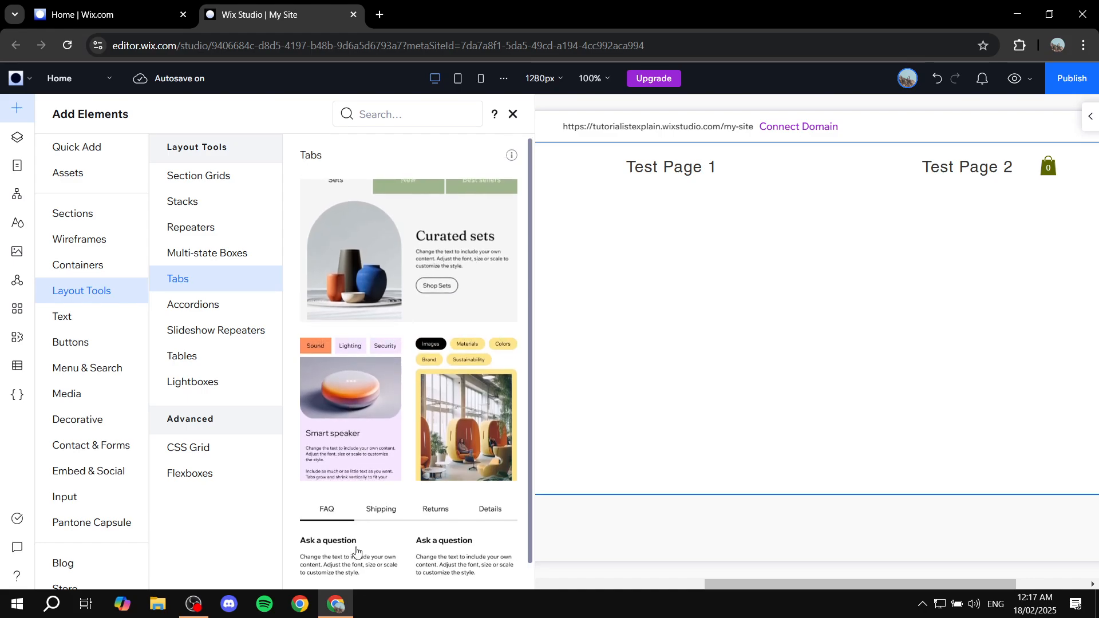
scroll(366, 544, down, 1)
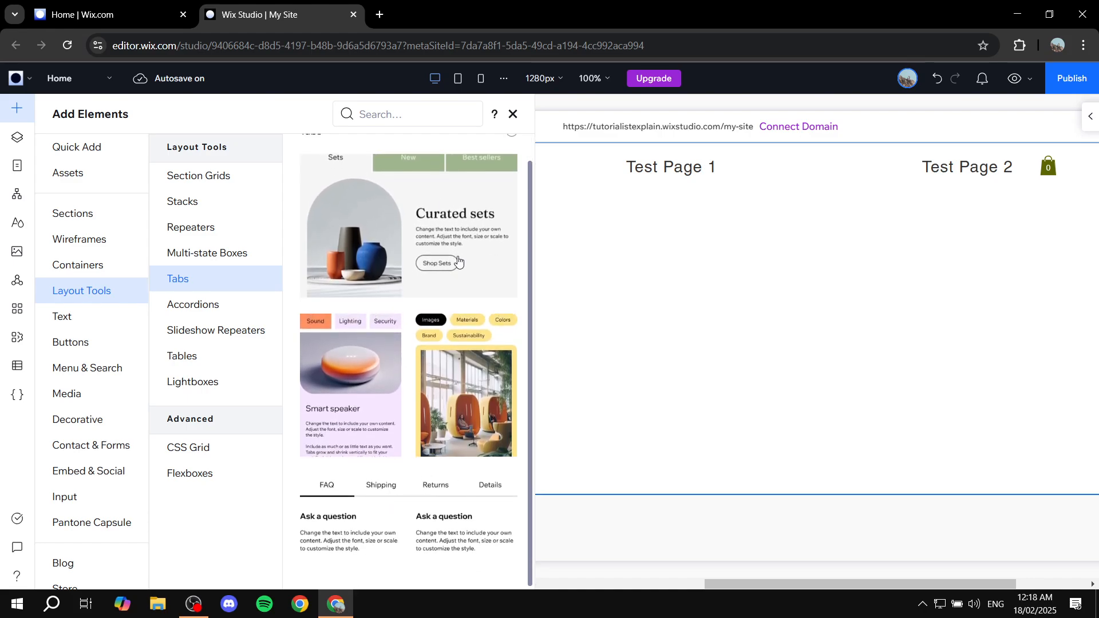
scroll(424, 249, up, 1)
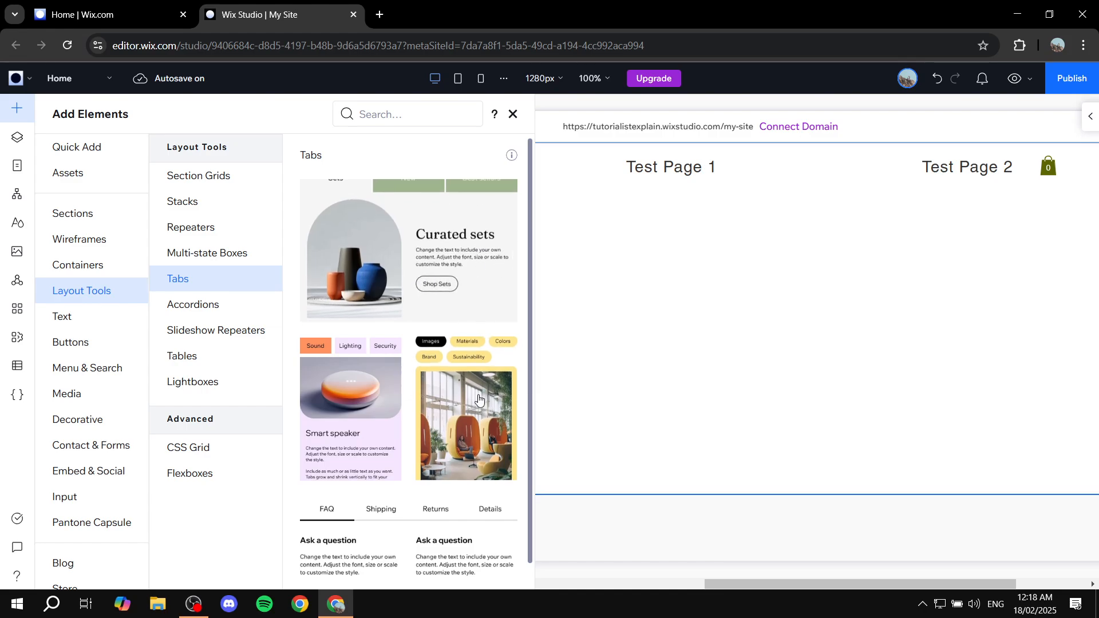
scroll(435, 401, down, 1)
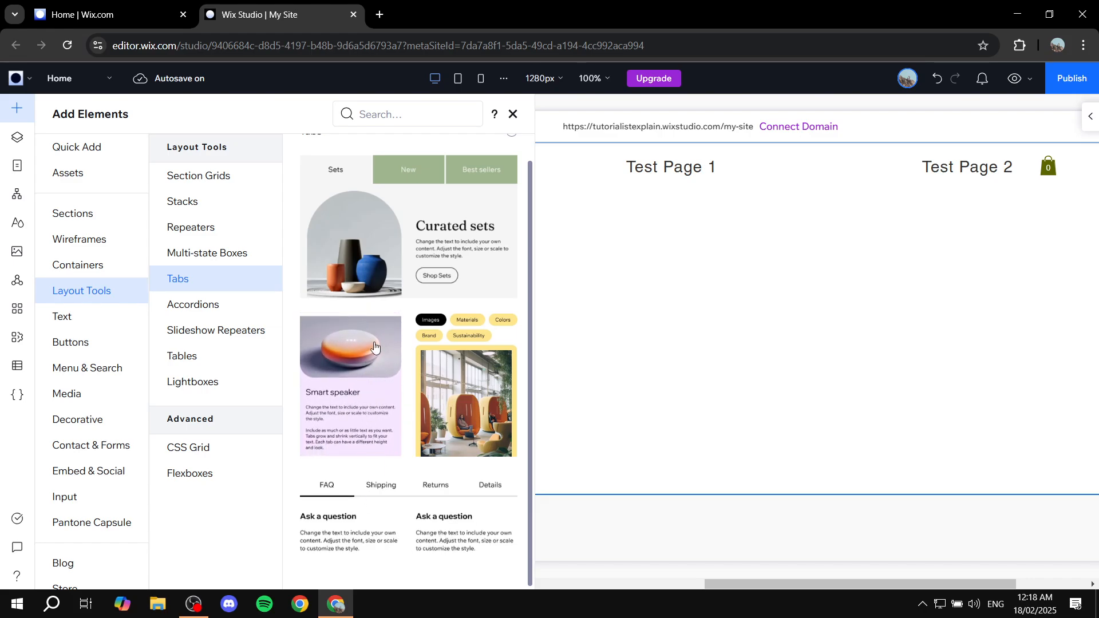
scroll(416, 472, up, 1)
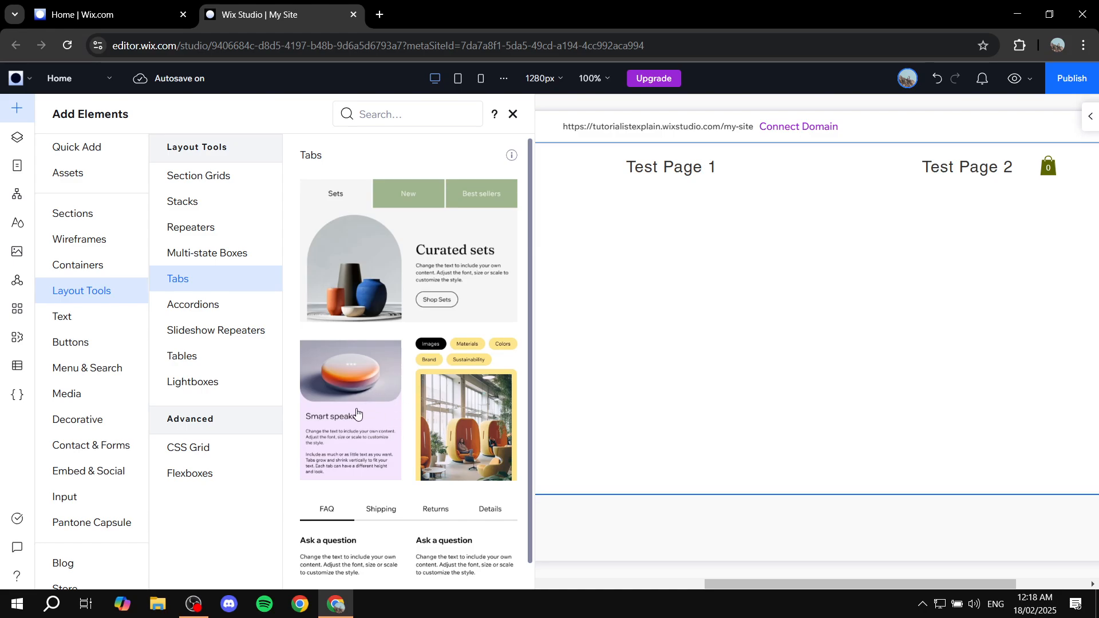
- Drop the Smart speaker Tabs design (Sound, Lighting, Security) into the empty section
drag(356, 413, 548, 317)
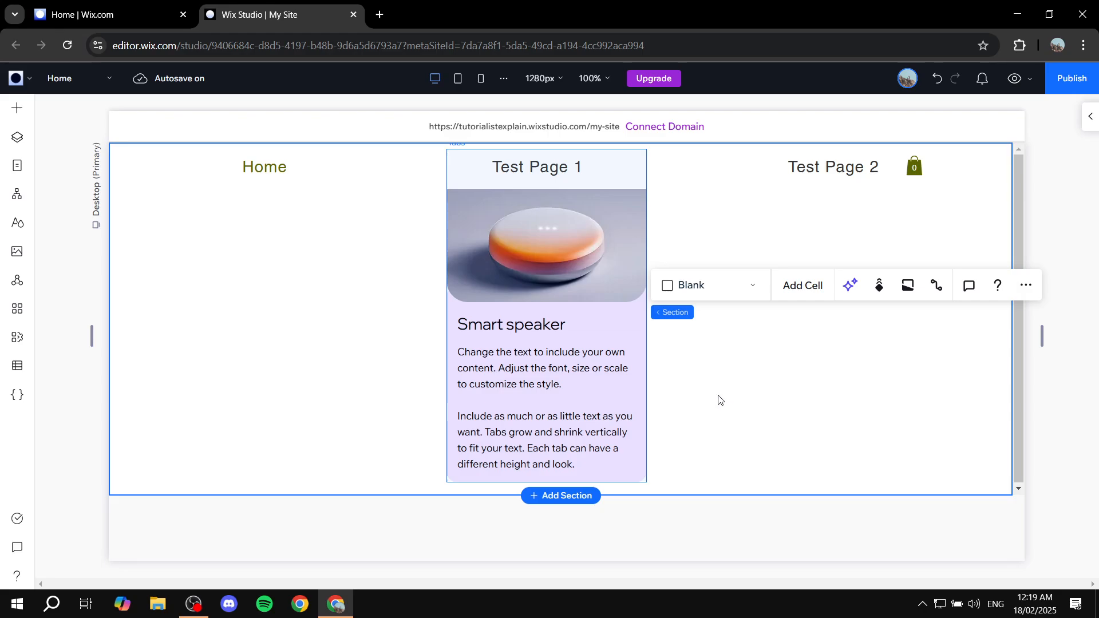
scroll(652, 294, up, 5)
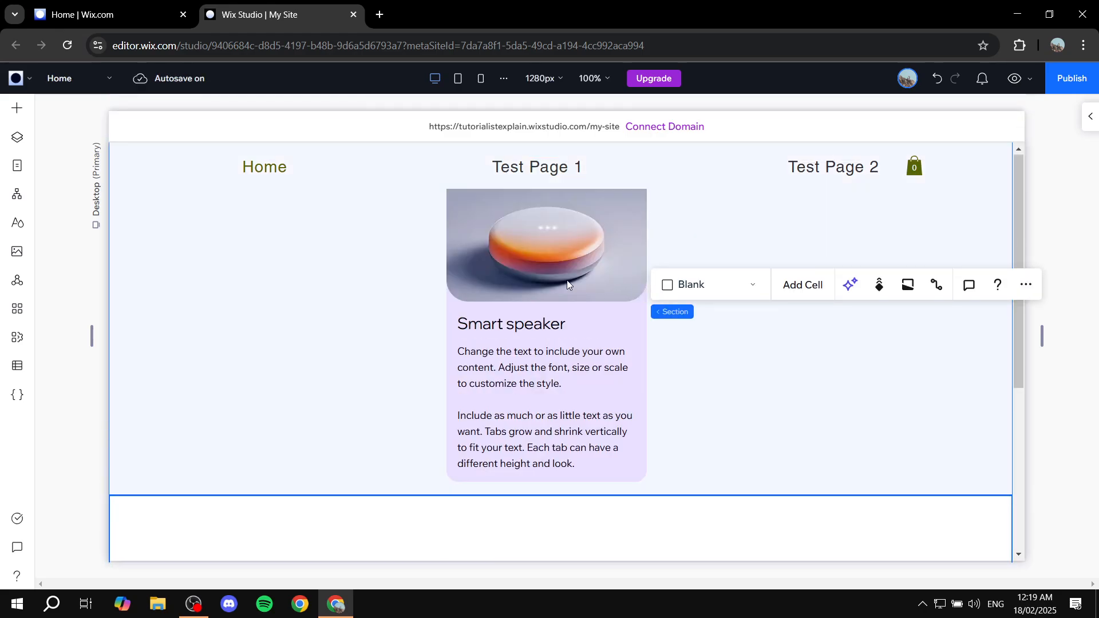
drag(598, 322, 618, 399)
click(673, 552)
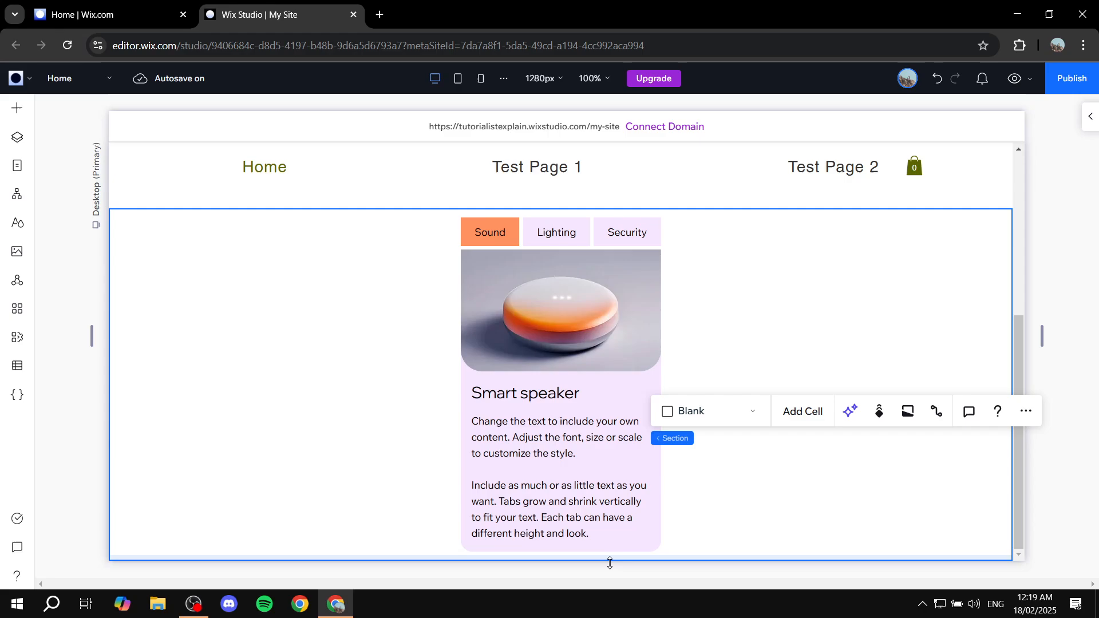
scroll(607, 567, down, 2)
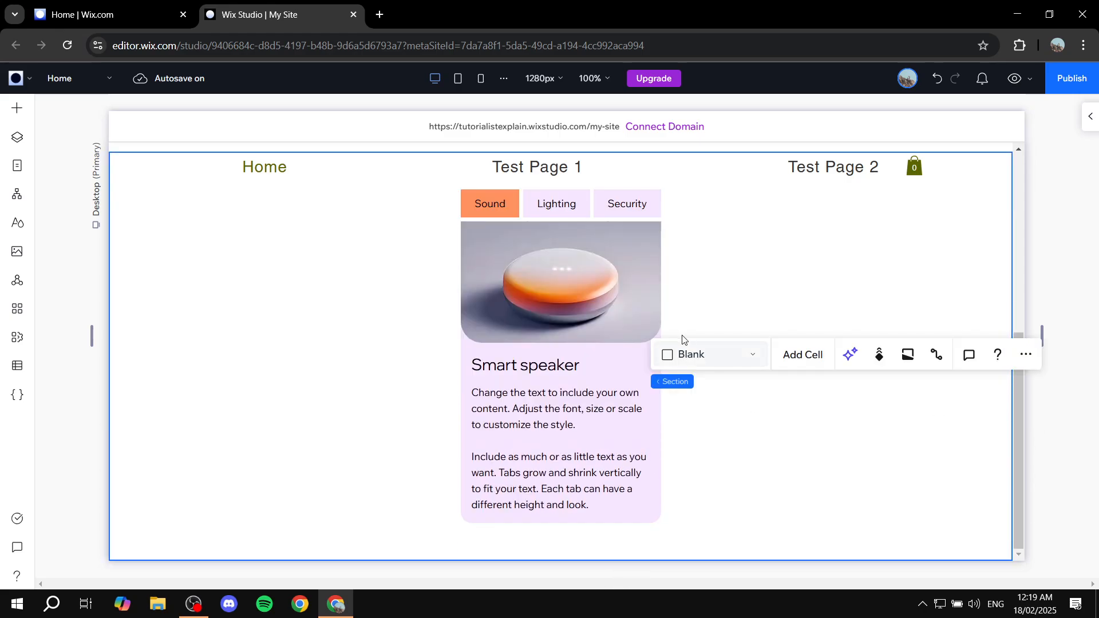
- Widen the tabs element on both sides, then toggle Stretch on and back off
click(565, 362)
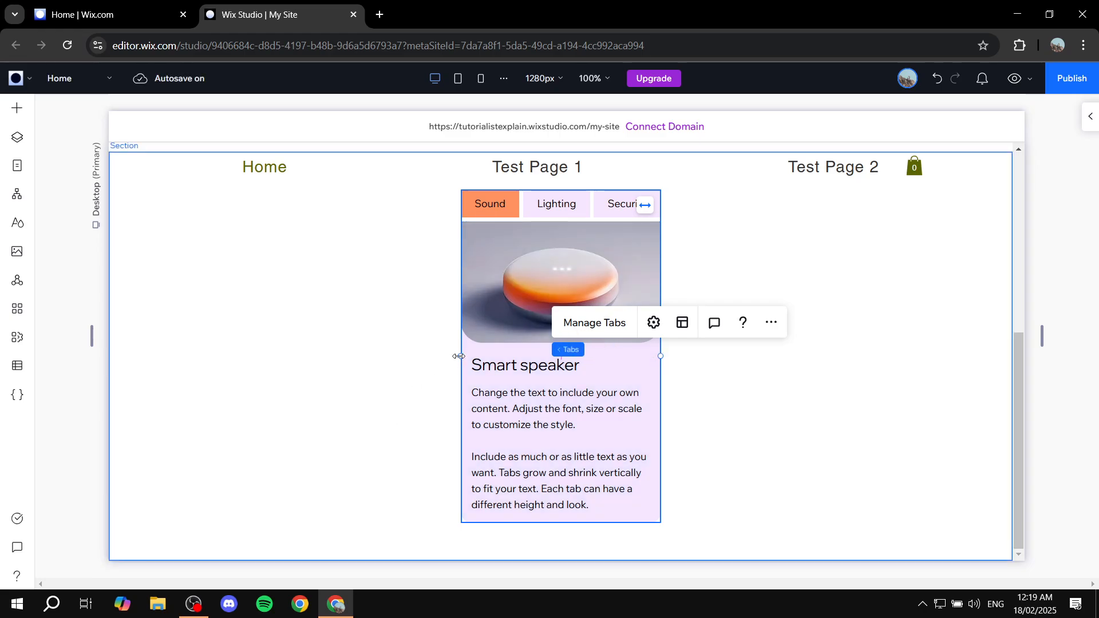
drag(459, 356, 251, 356)
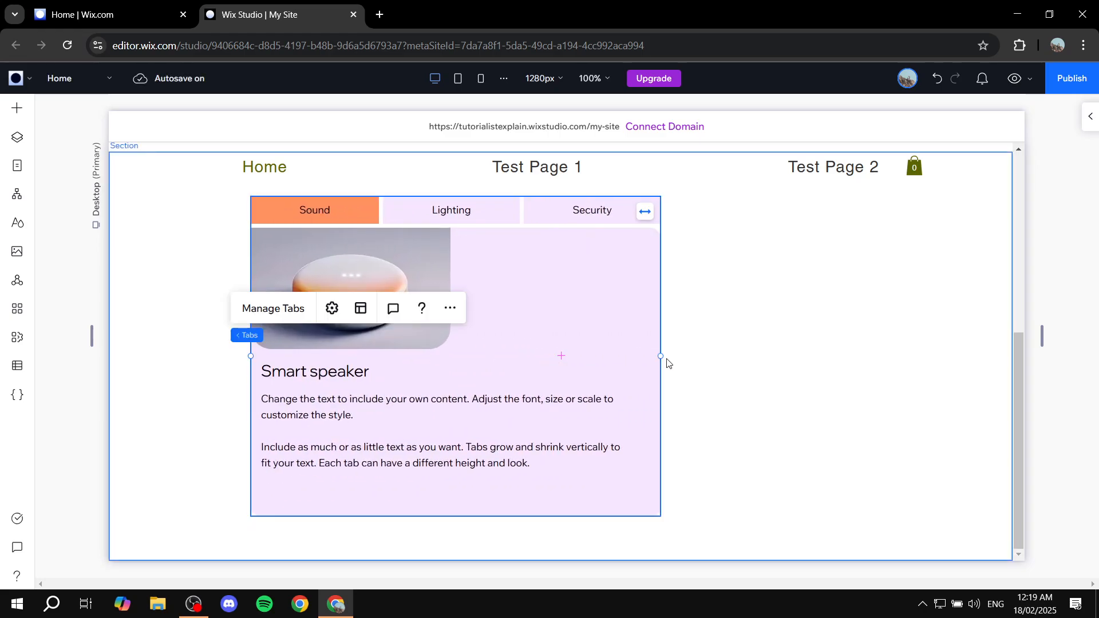
drag(659, 356, 710, 356)
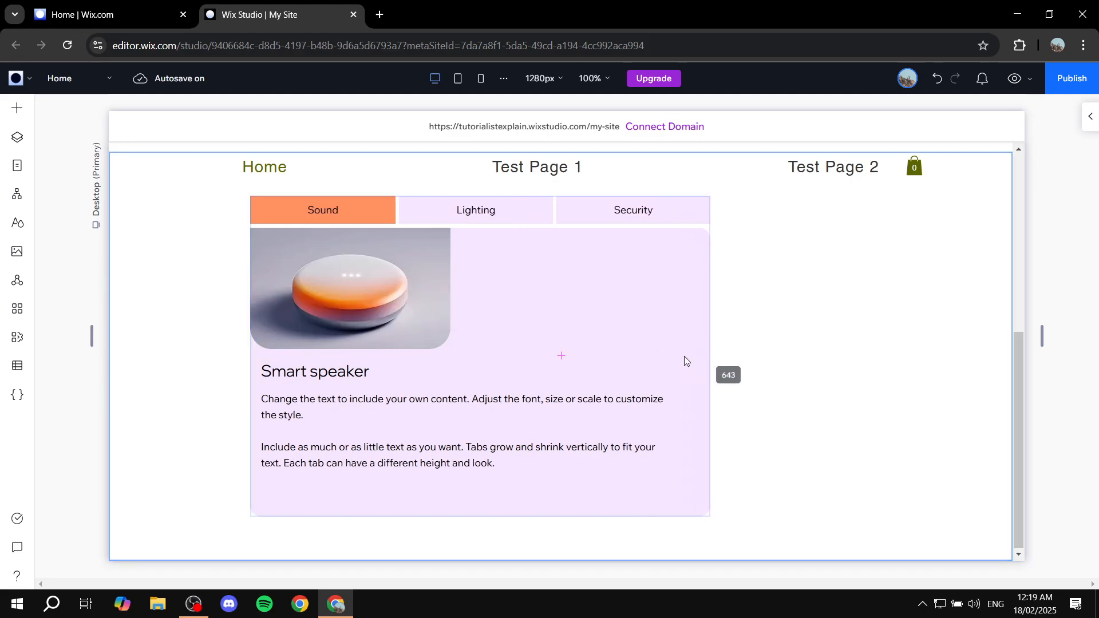
drag(608, 320, 564, 316)
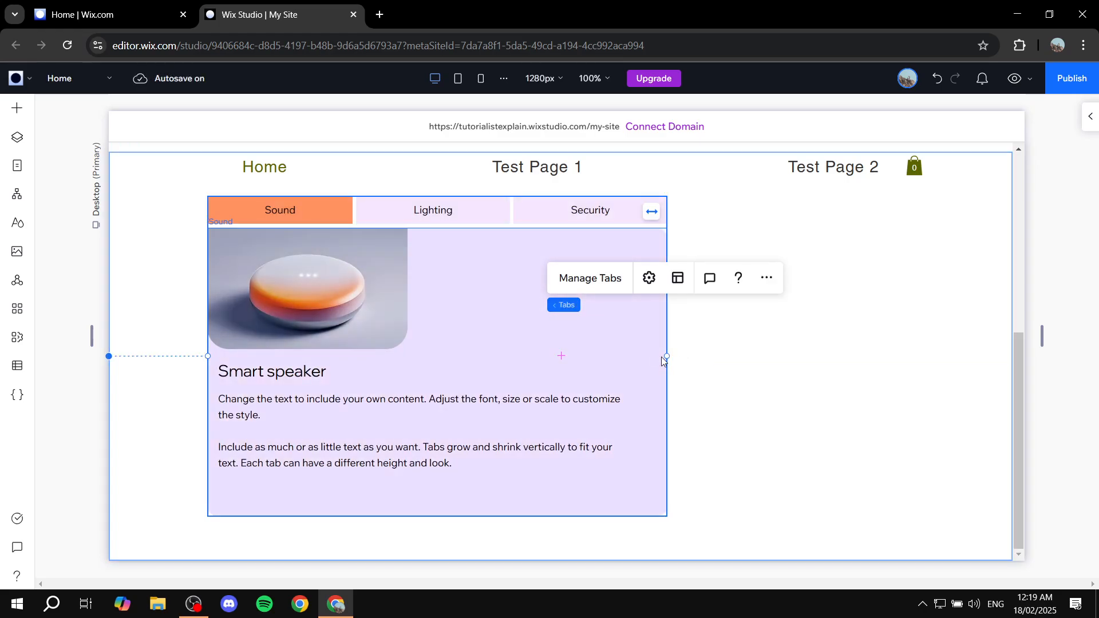
click(652, 213)
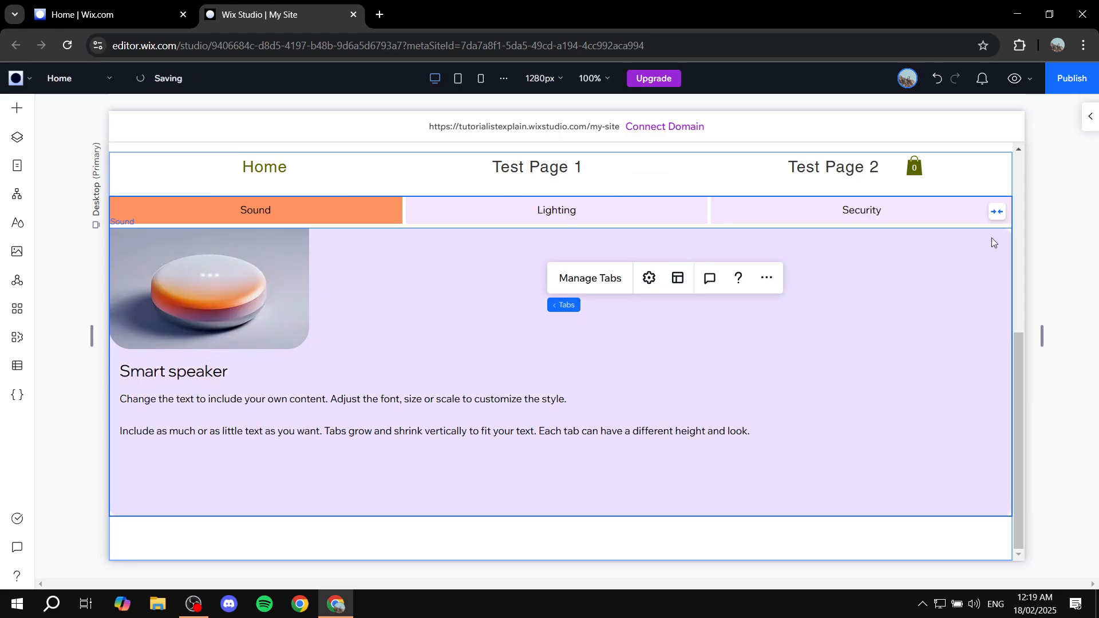
click(997, 211)
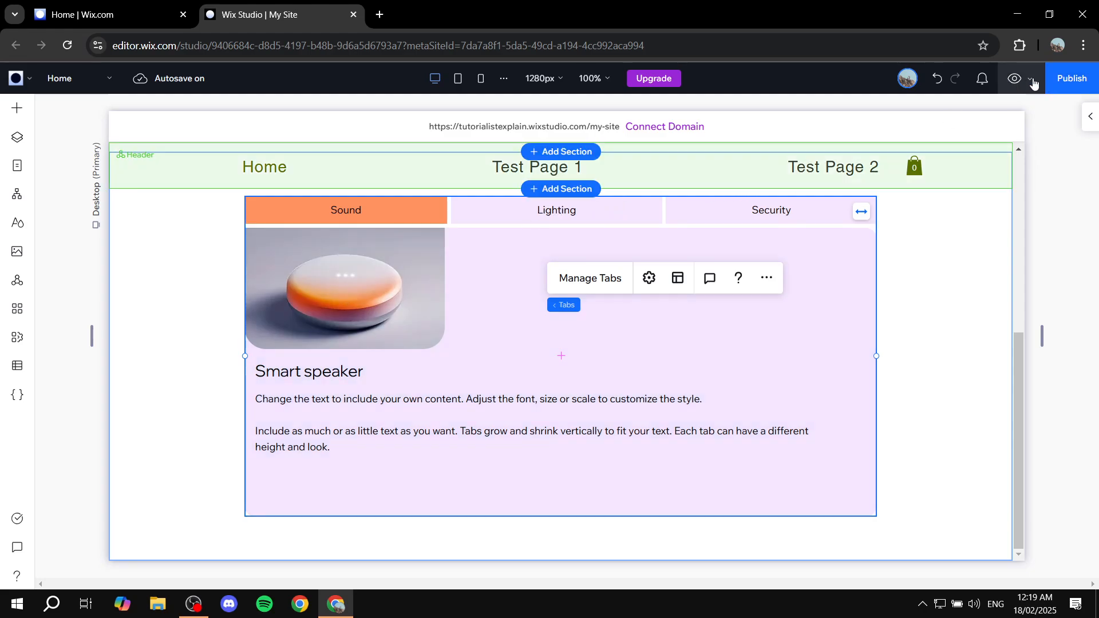
- Preview the page, switch through the Lighting, Security and Sound tabs, then return to the editor
click(1015, 78)
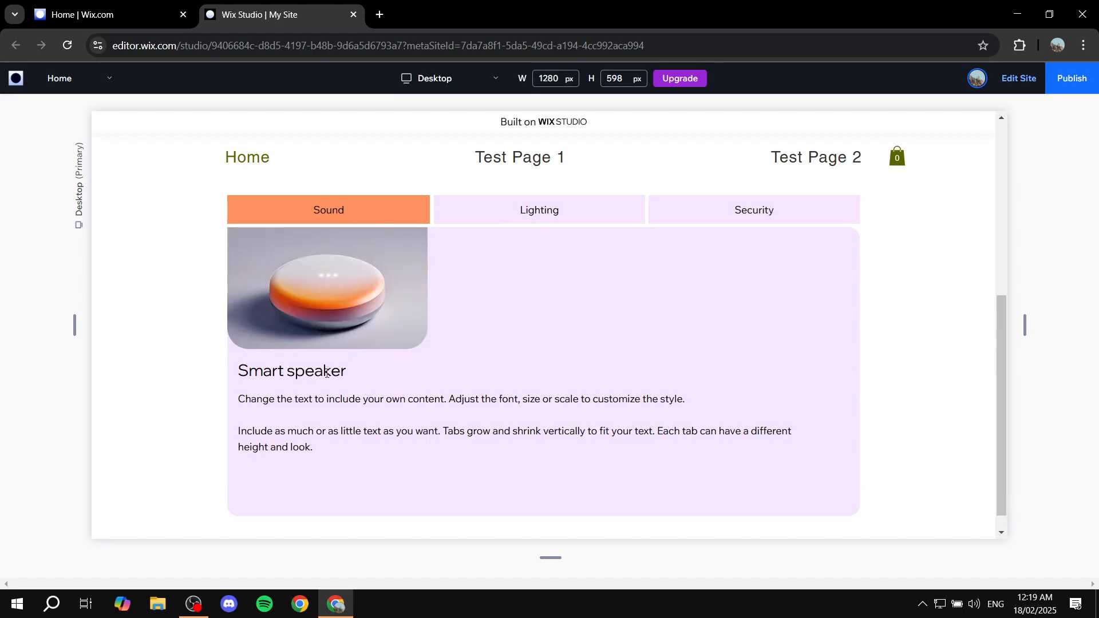
click(545, 210)
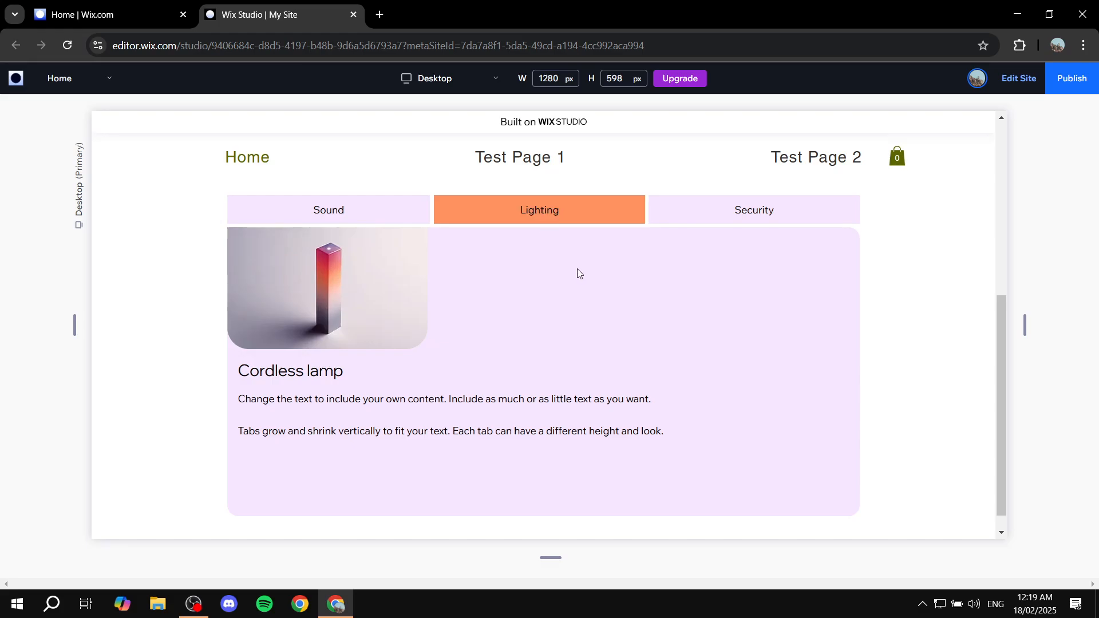
click(759, 212)
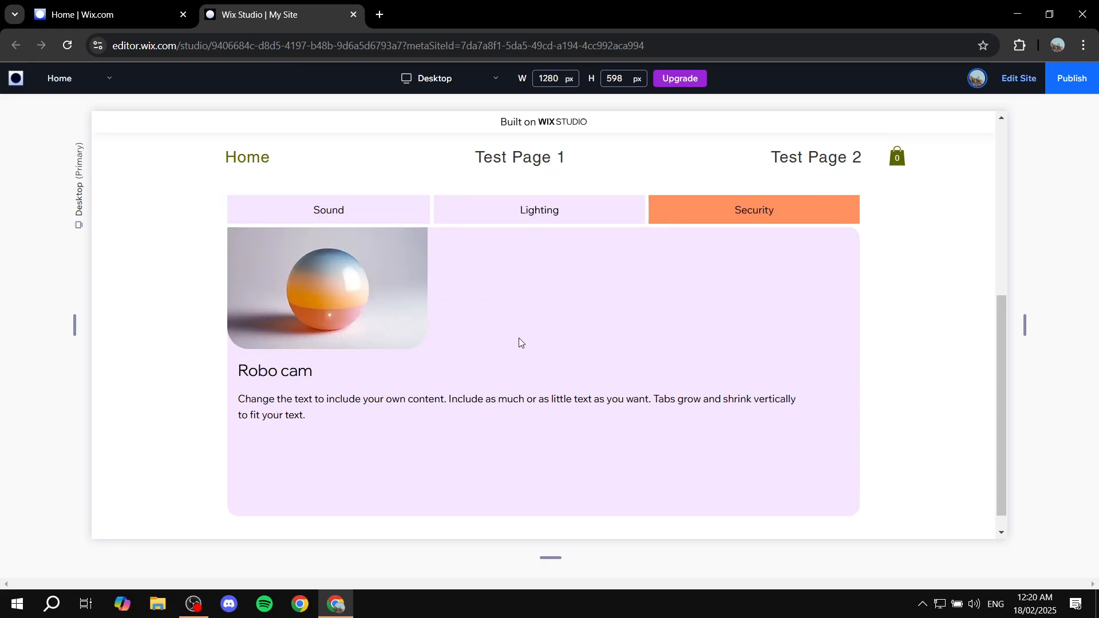
click(328, 211)
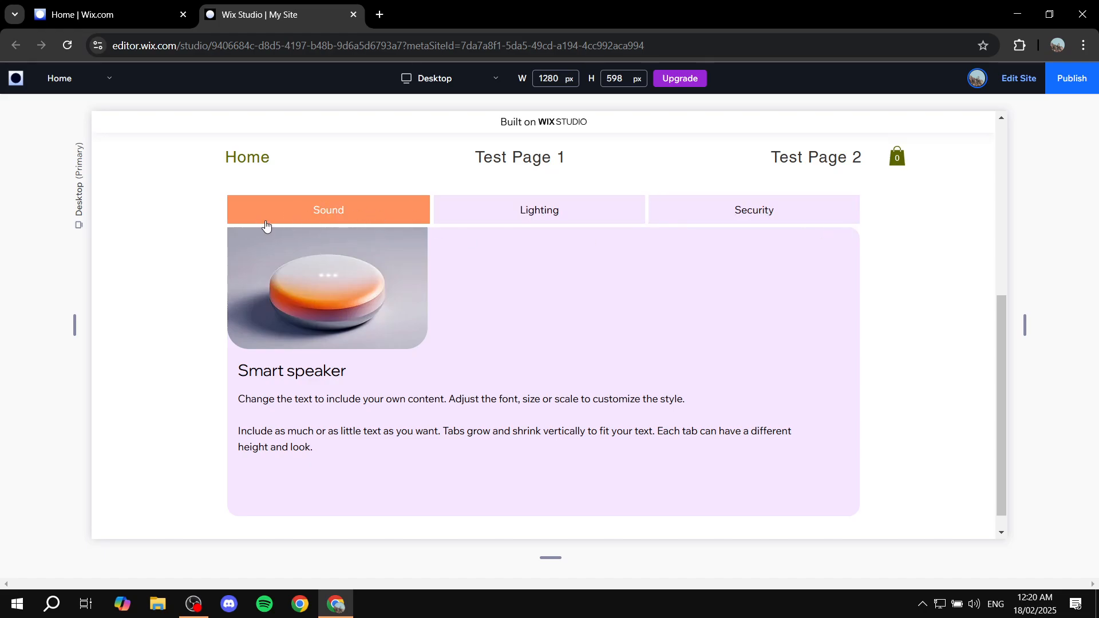
scroll(610, 298, up, 5)
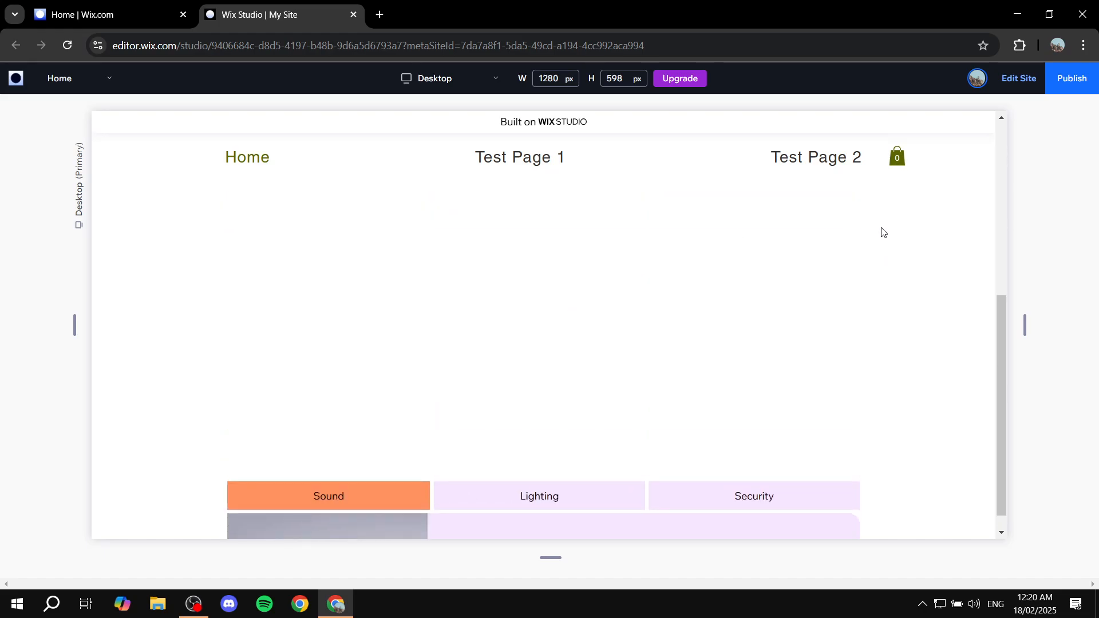
scroll(720, 384, down, 5)
click(1020, 79)
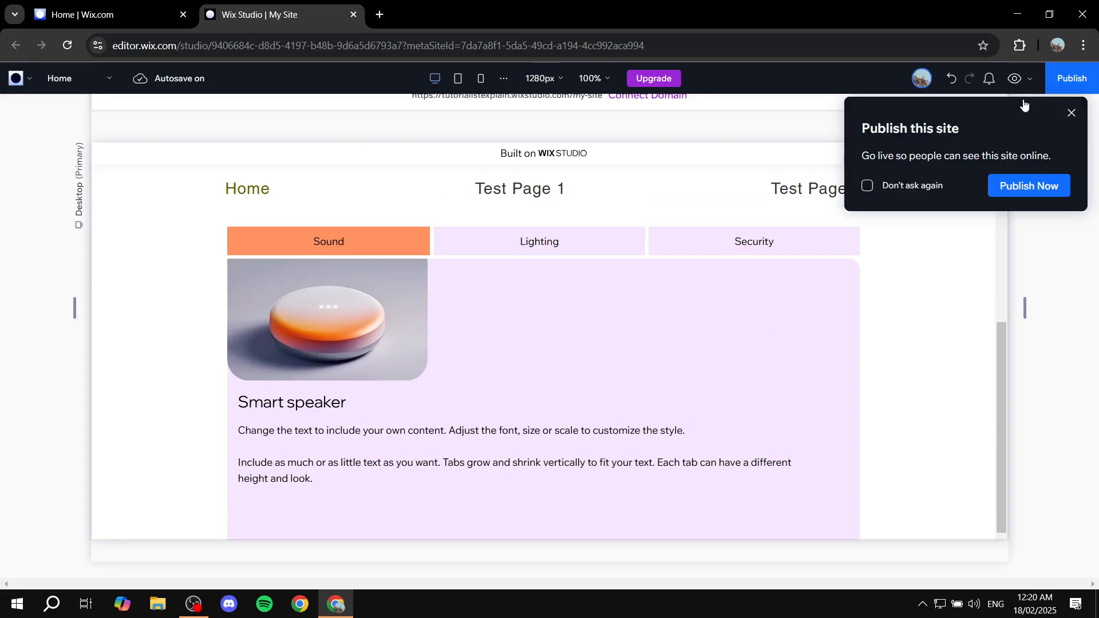
- Close the Publish this site popup and select the whole Sound/Lighting/Security Tabs element
click(1071, 113)
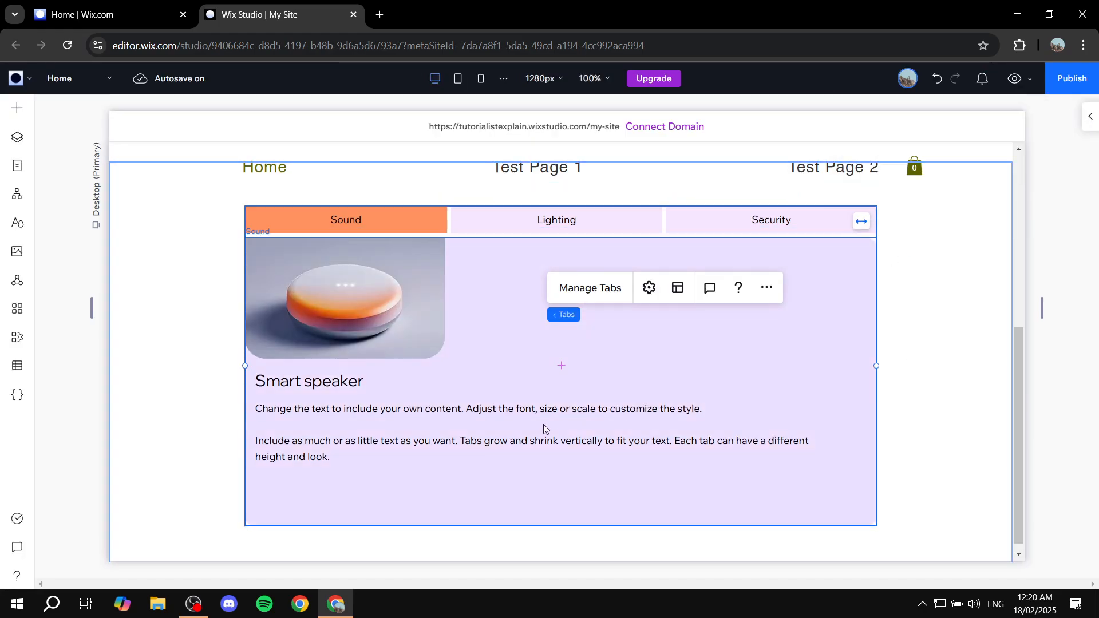
click(529, 359)
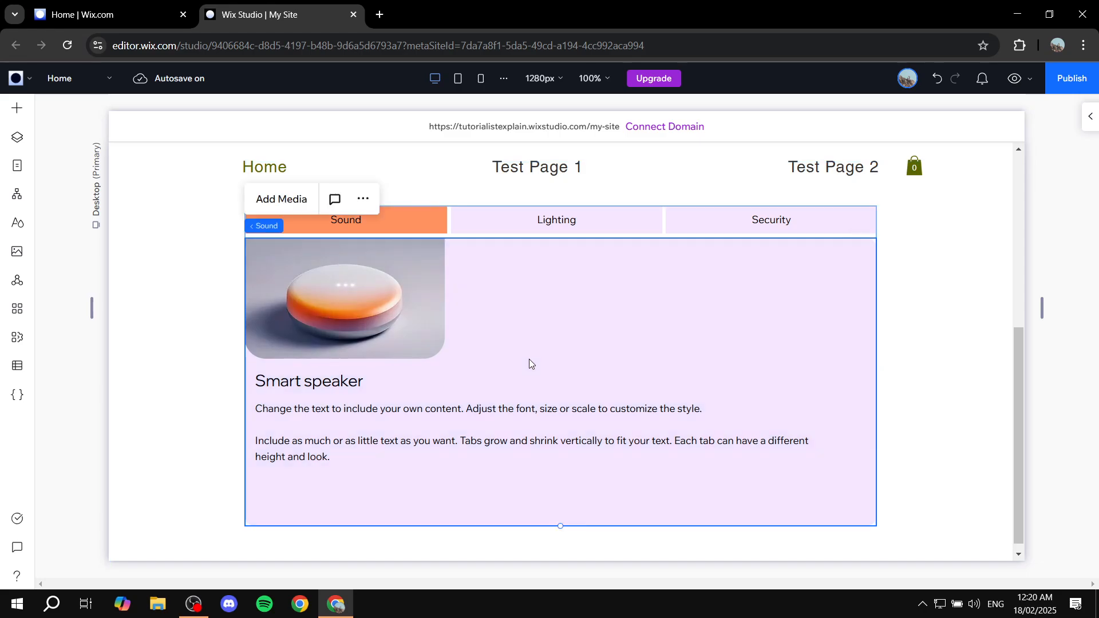
click(466, 223)
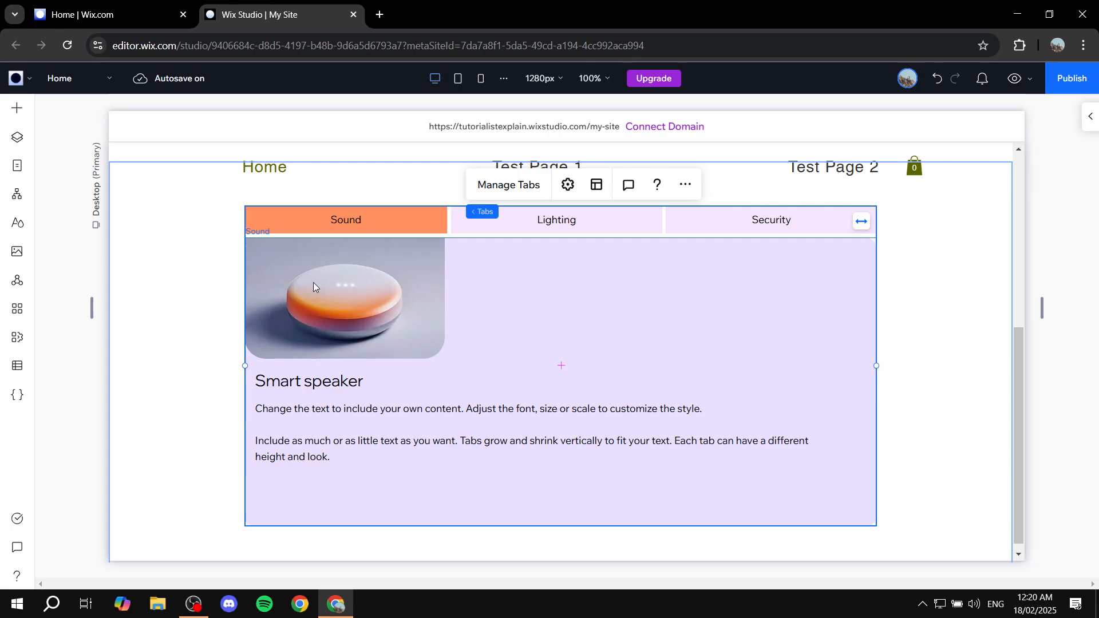
click(533, 285)
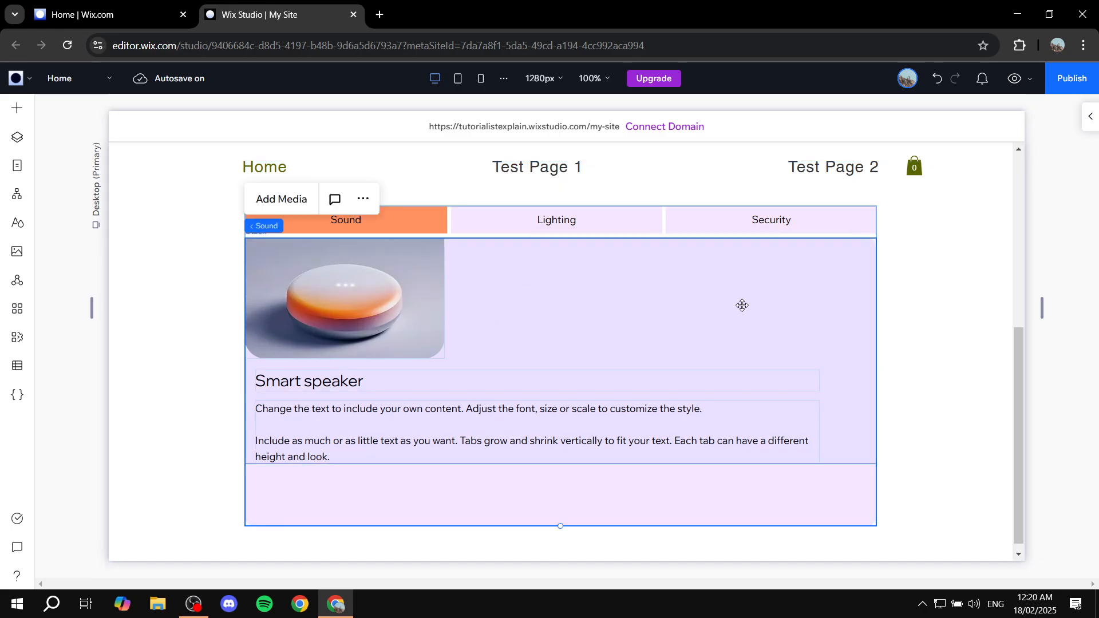
click(572, 317)
click(520, 218)
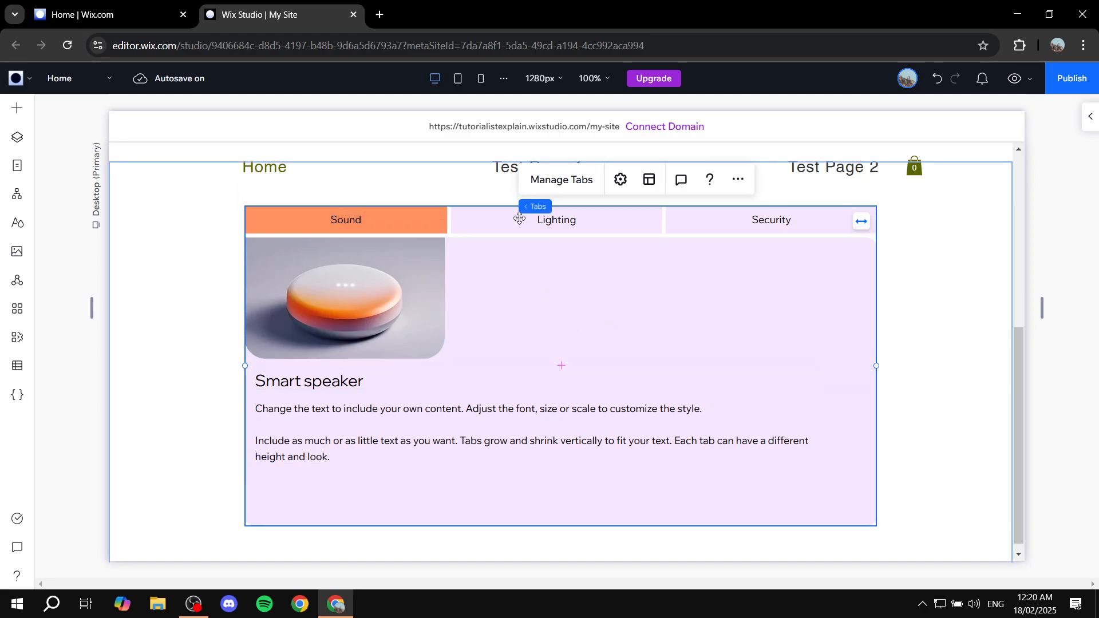
click(431, 228)
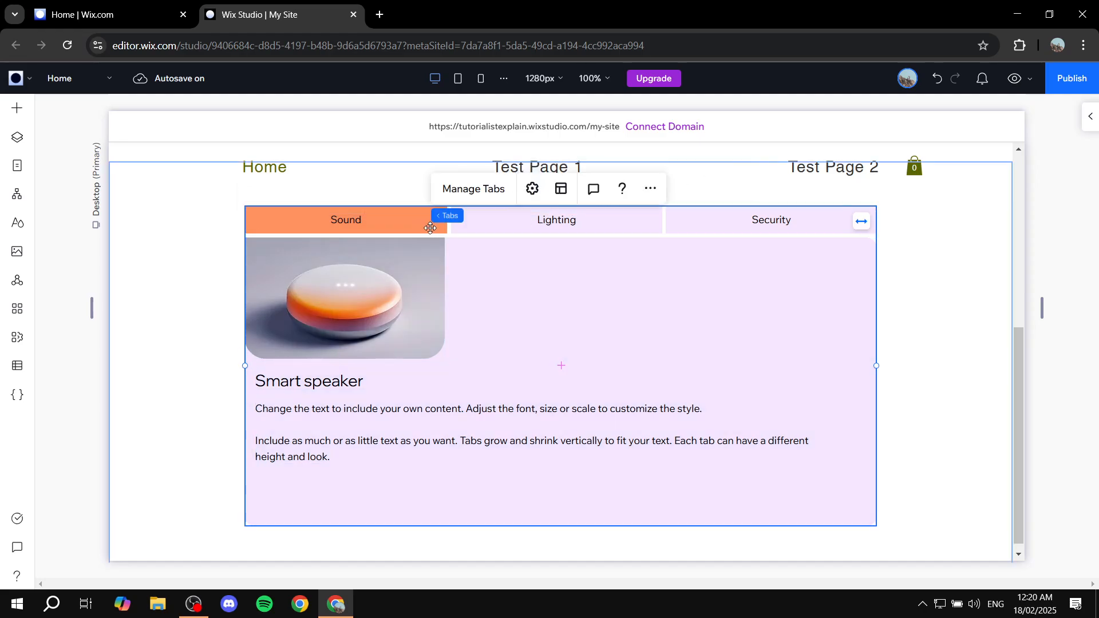
click(430, 228)
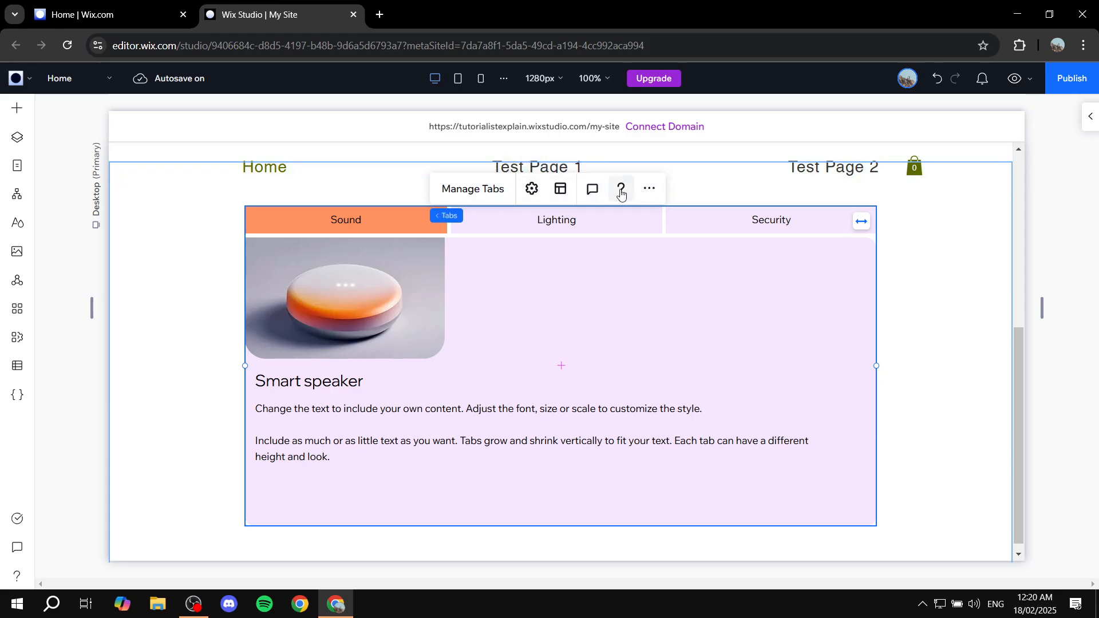
- In Manage Tabs, drag Security, Sound and Lighting rows around to try different tab orders
click(484, 193)
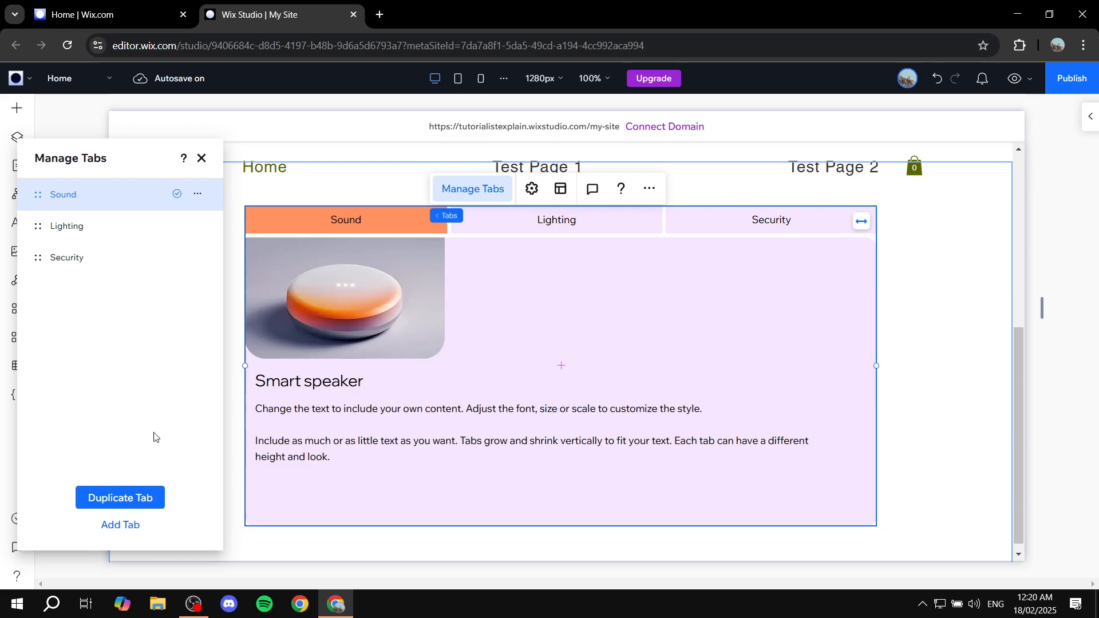
click(197, 194)
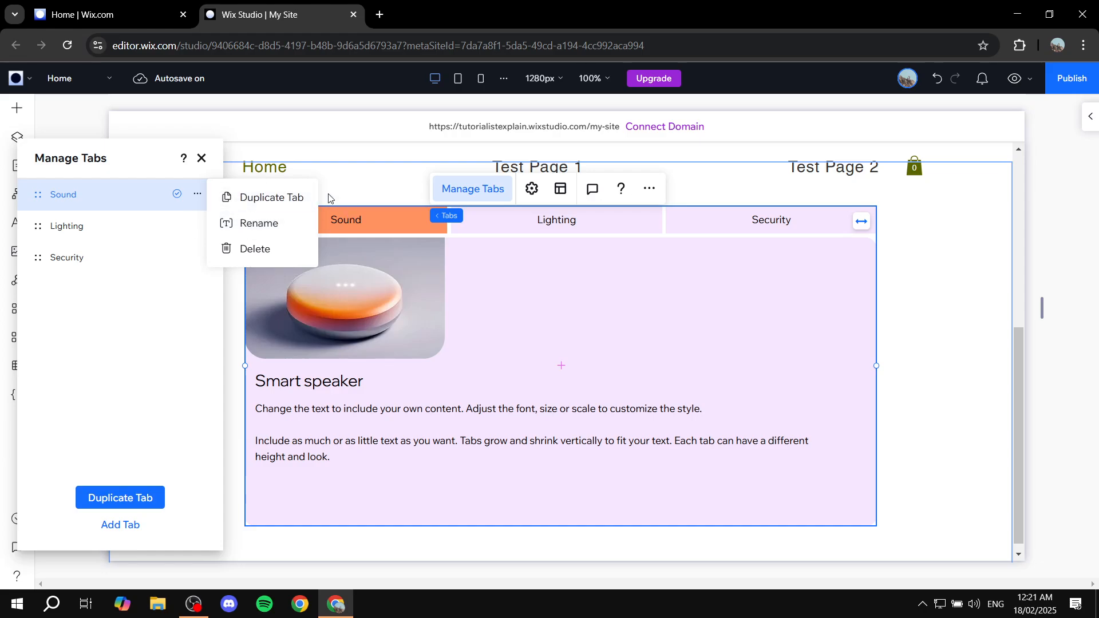
click(139, 327)
drag(38, 258, 31, 198)
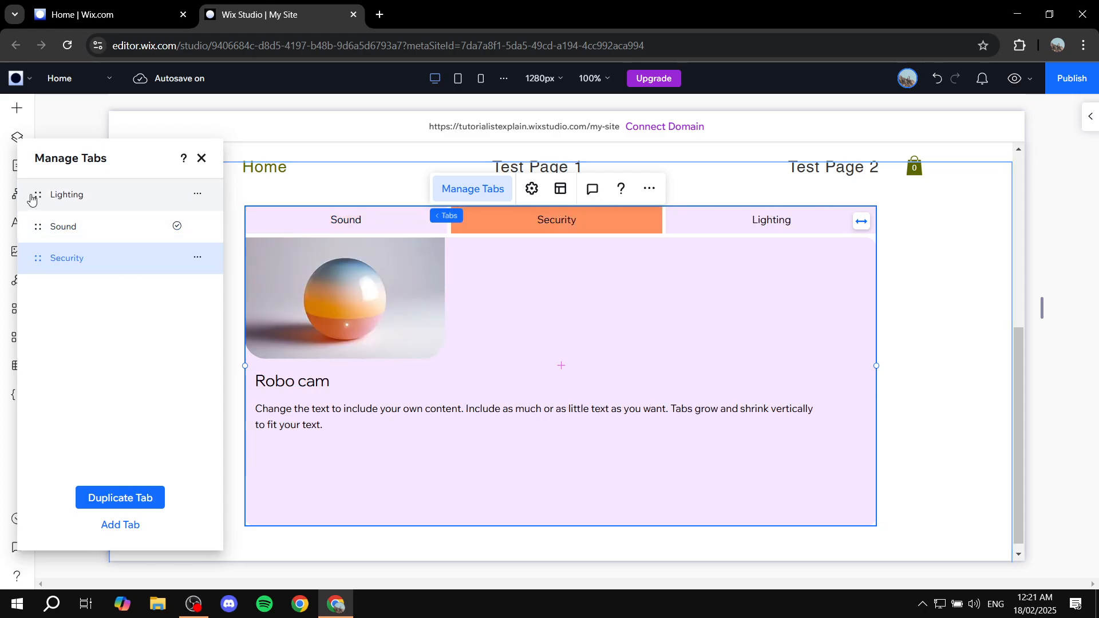
drag(38, 256, 39, 198)
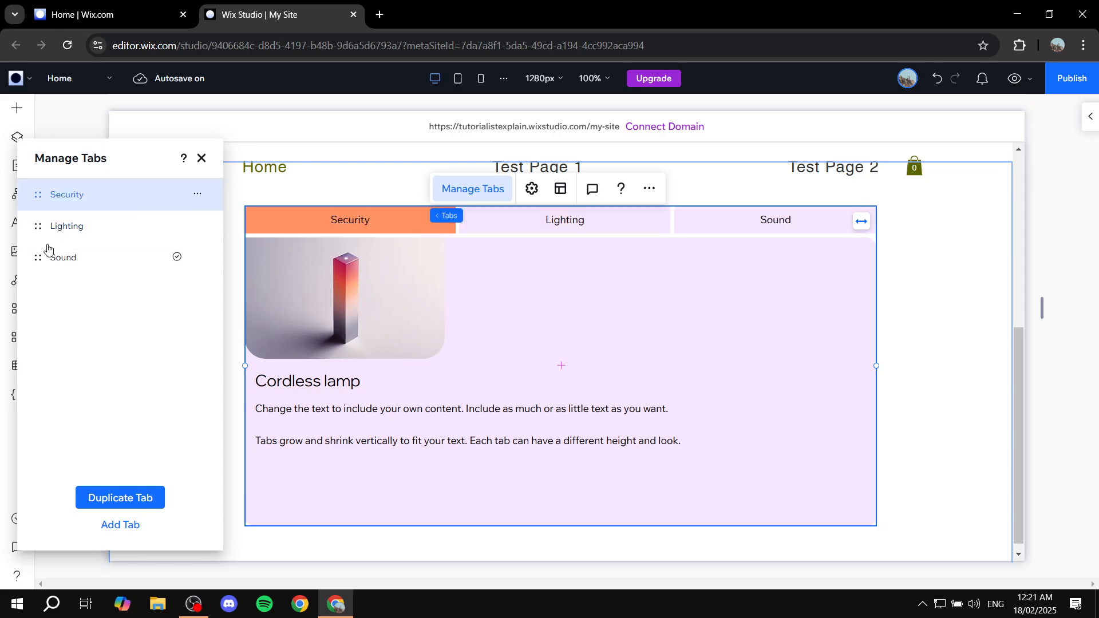
drag(38, 257, 39, 219)
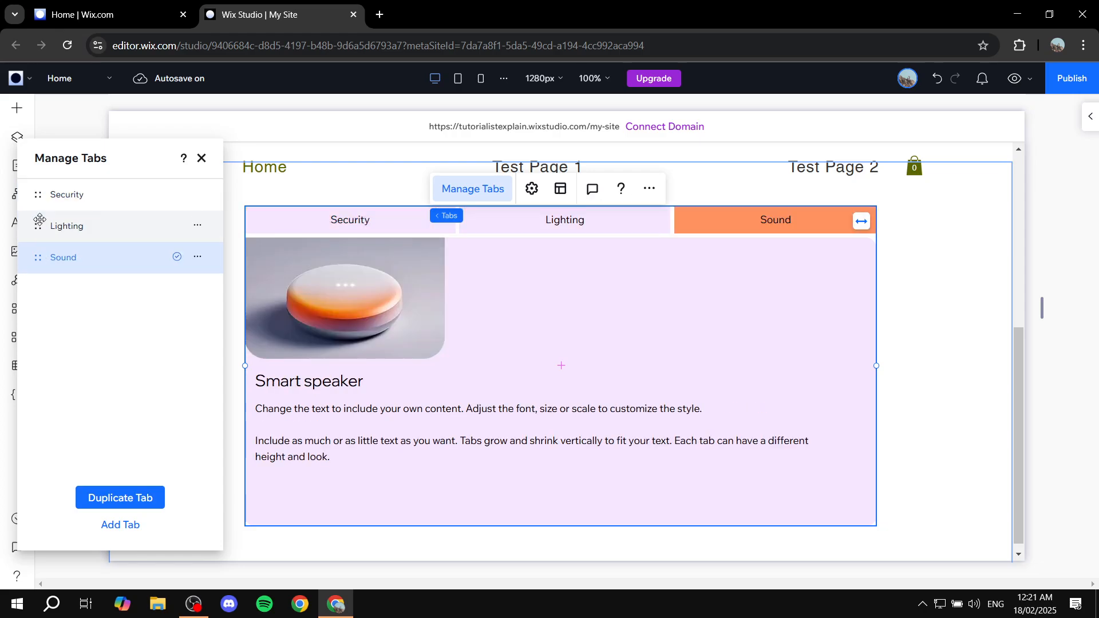
drag(38, 257, 33, 201)
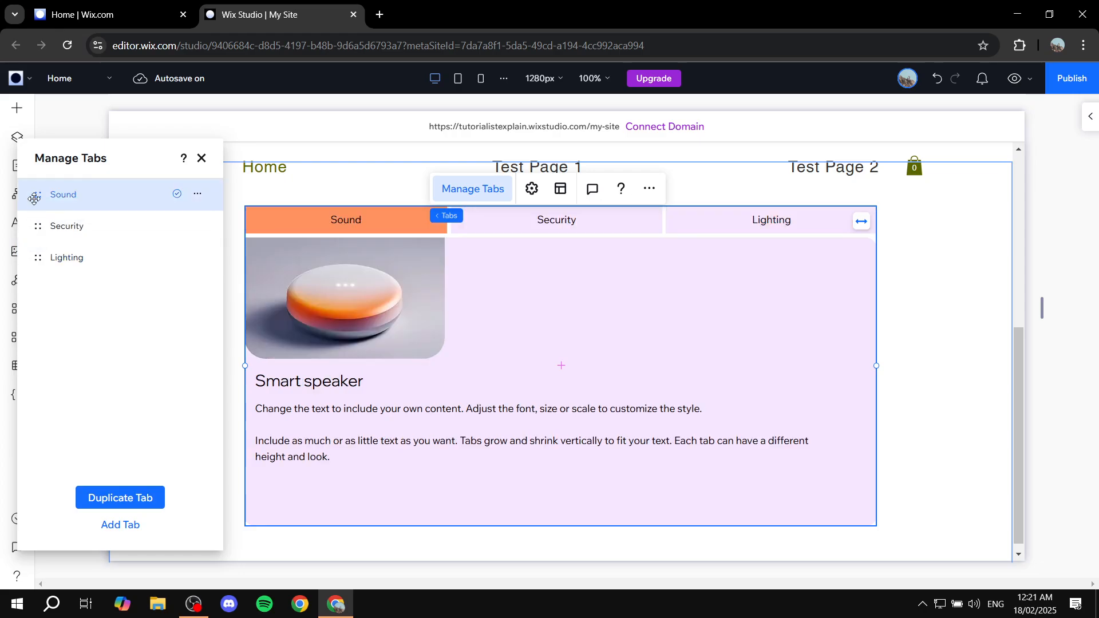
drag(37, 257, 39, 226)
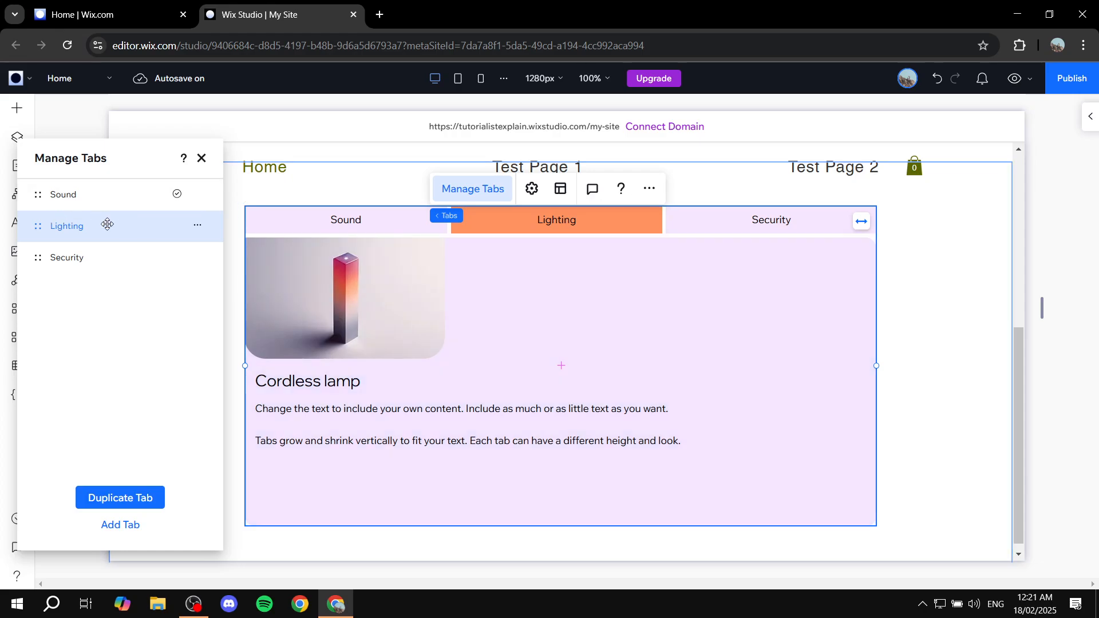
- Restore the tab order to Sound, Lighting, Security and open the Sound tab's options
click(112, 194)
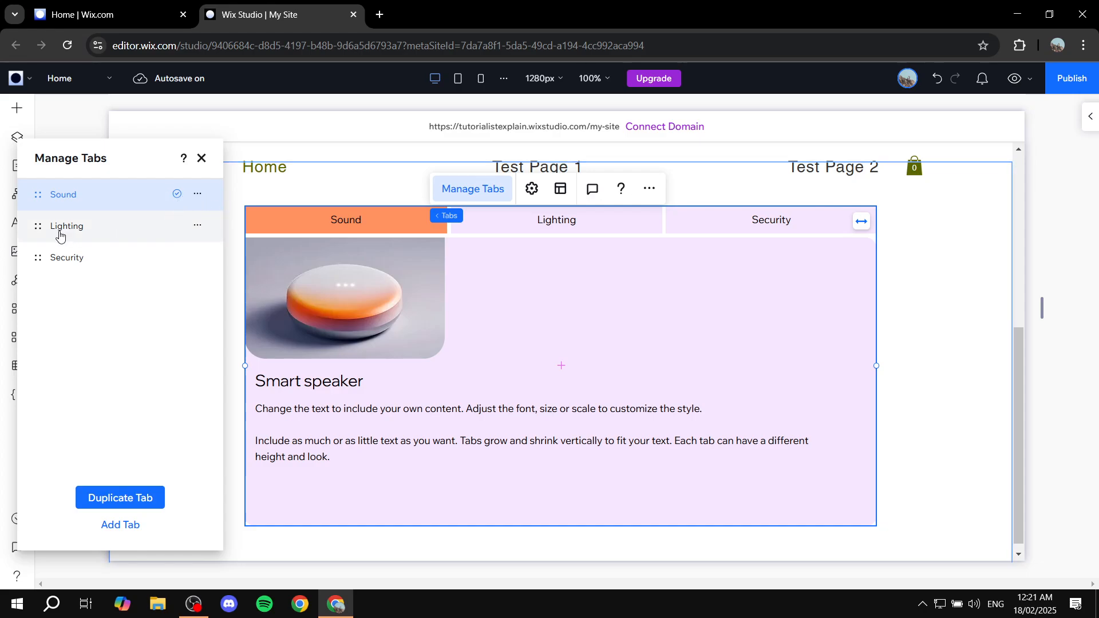
drag(38, 222, 37, 195)
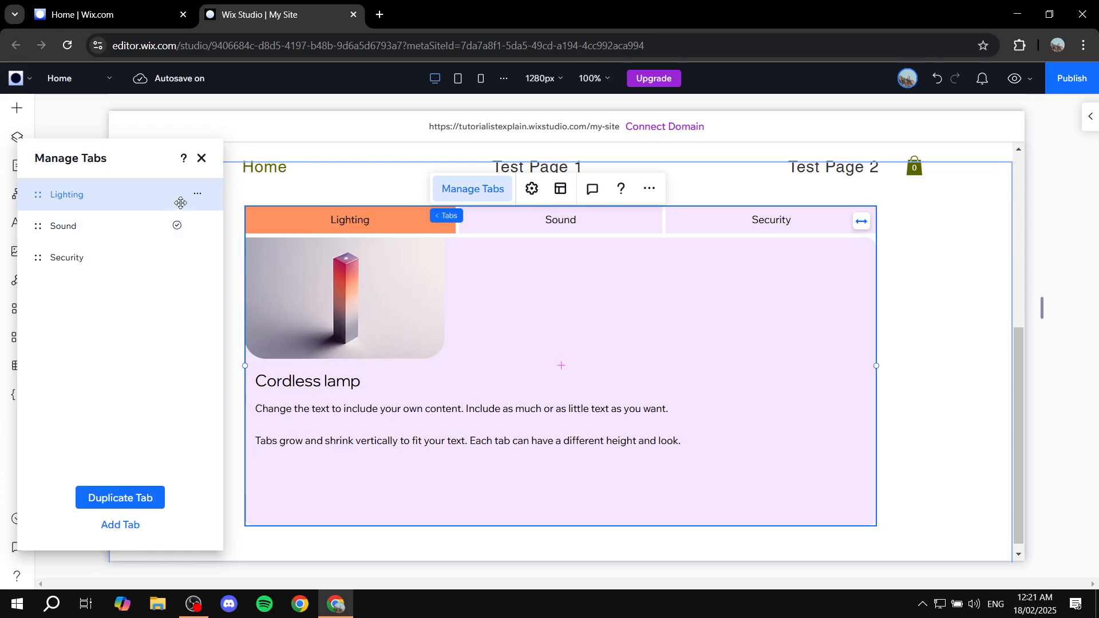
click(196, 196)
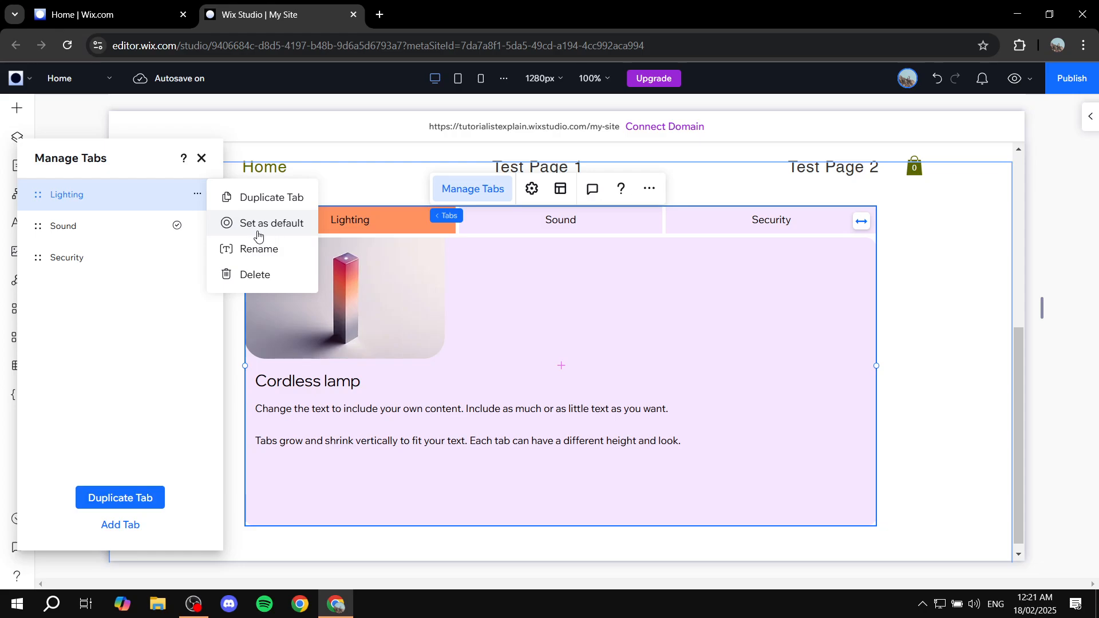
click(38, 194)
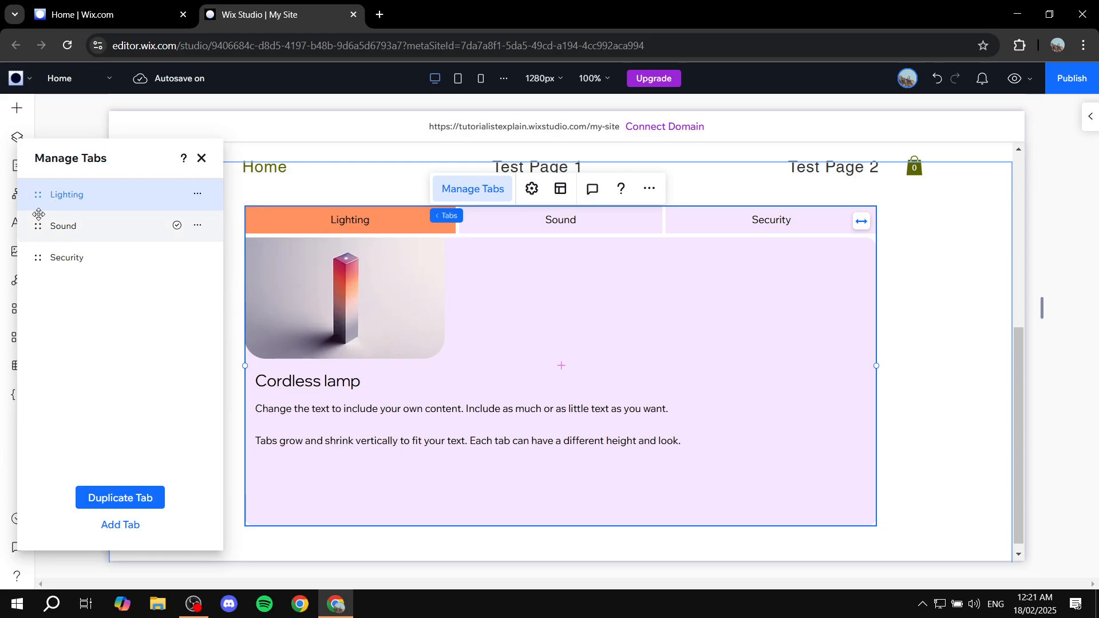
drag(38, 214, 39, 195)
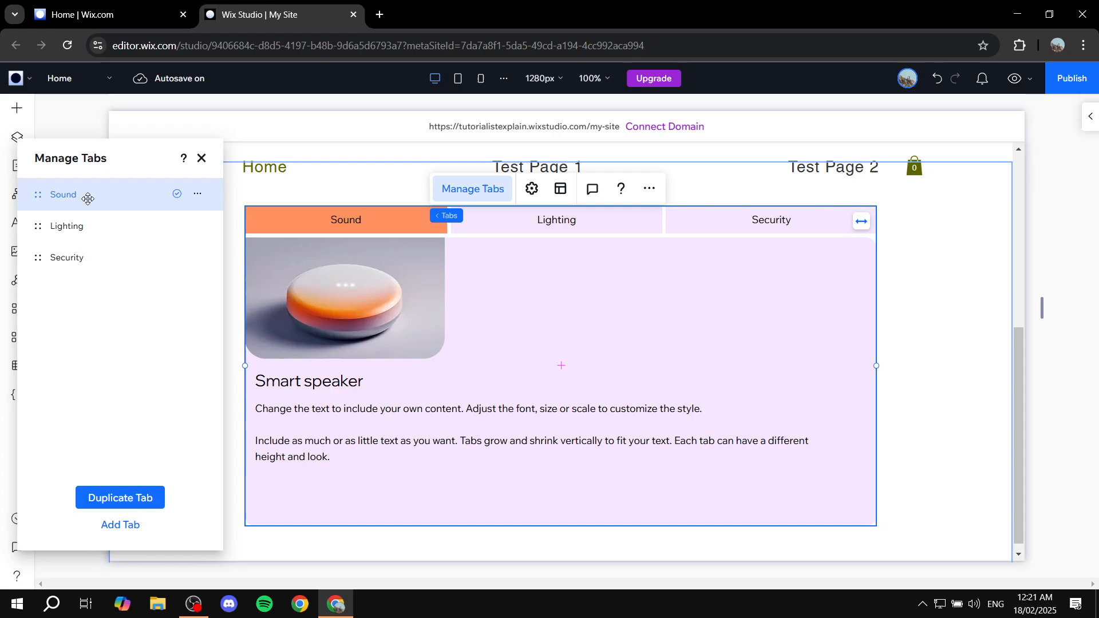
click(200, 198)
- Rename Sound to Test 1 and Lighting to Test 2, open Security's options, then add a fourth tab
click(252, 223)
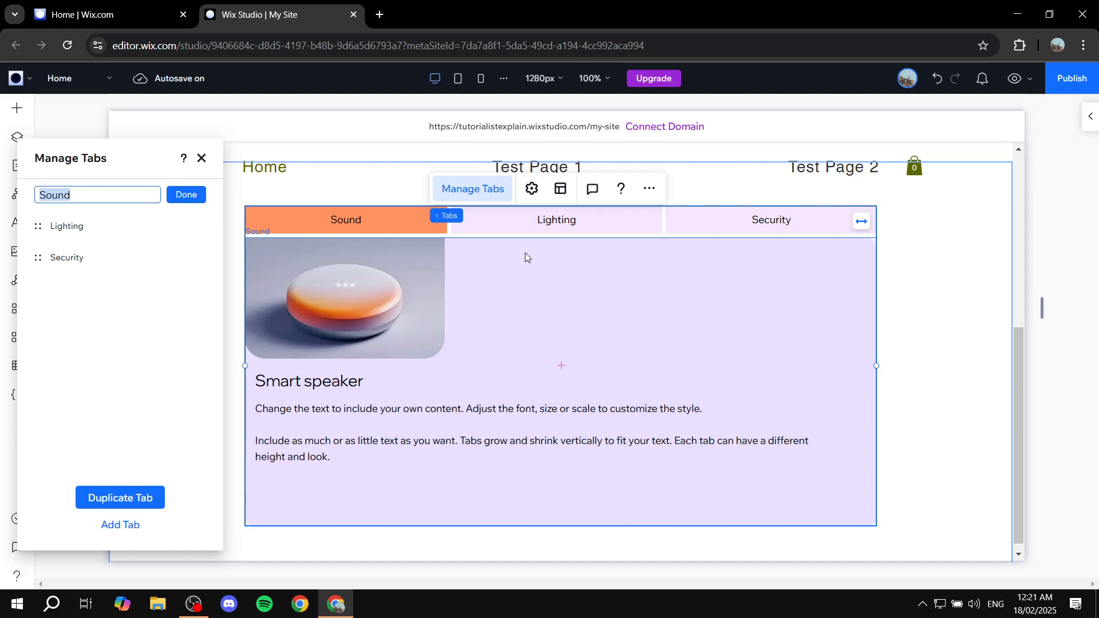
text(Test 1)
click(186, 195)
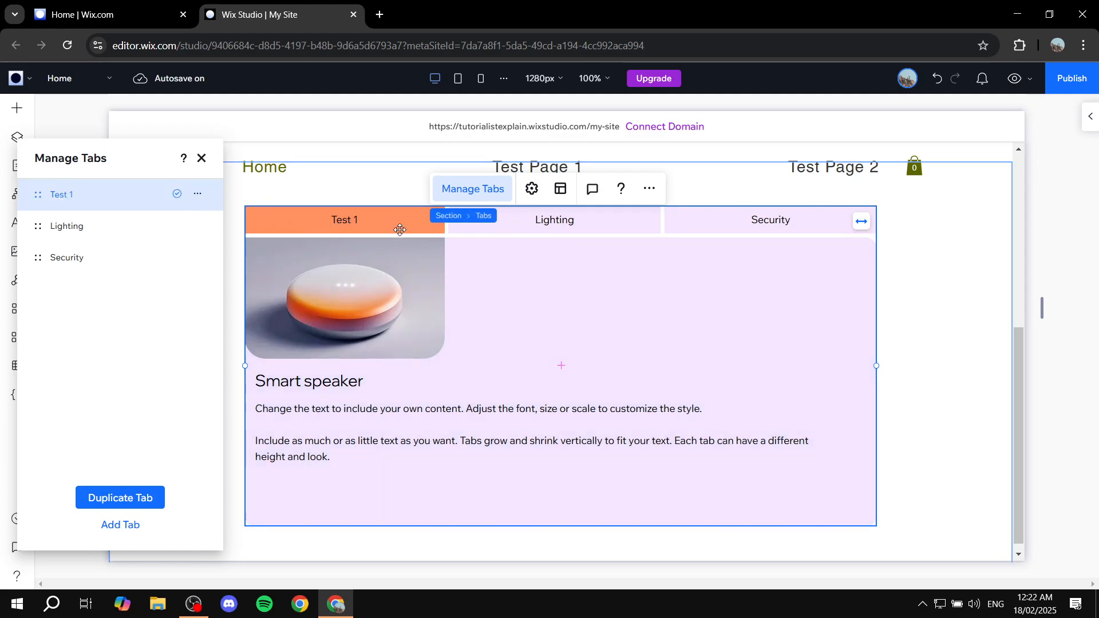
click(197, 225)
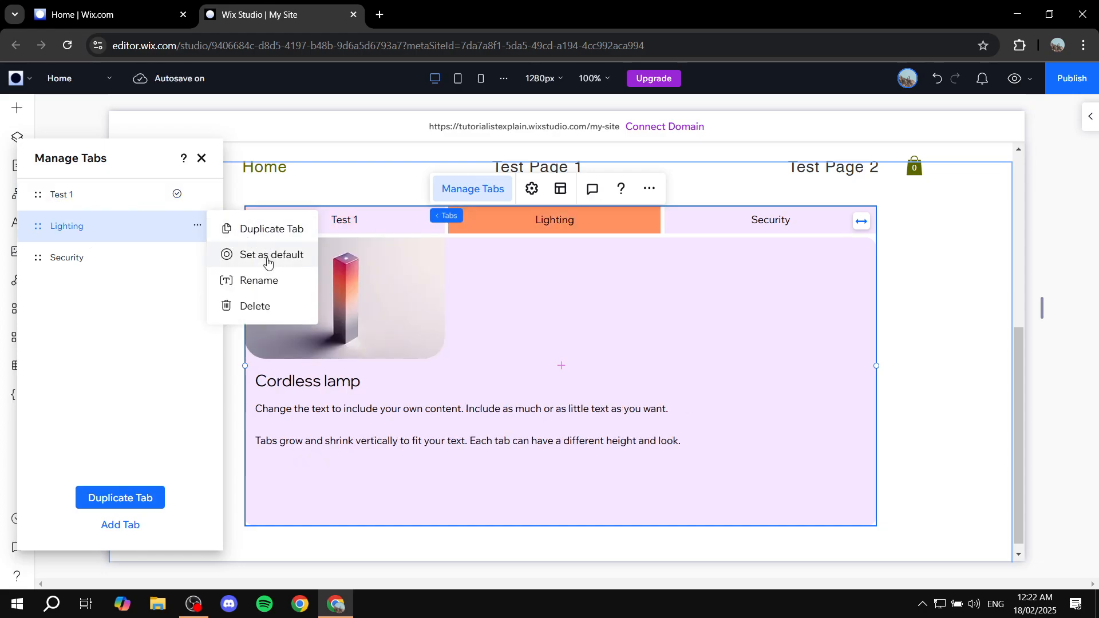
click(252, 279)
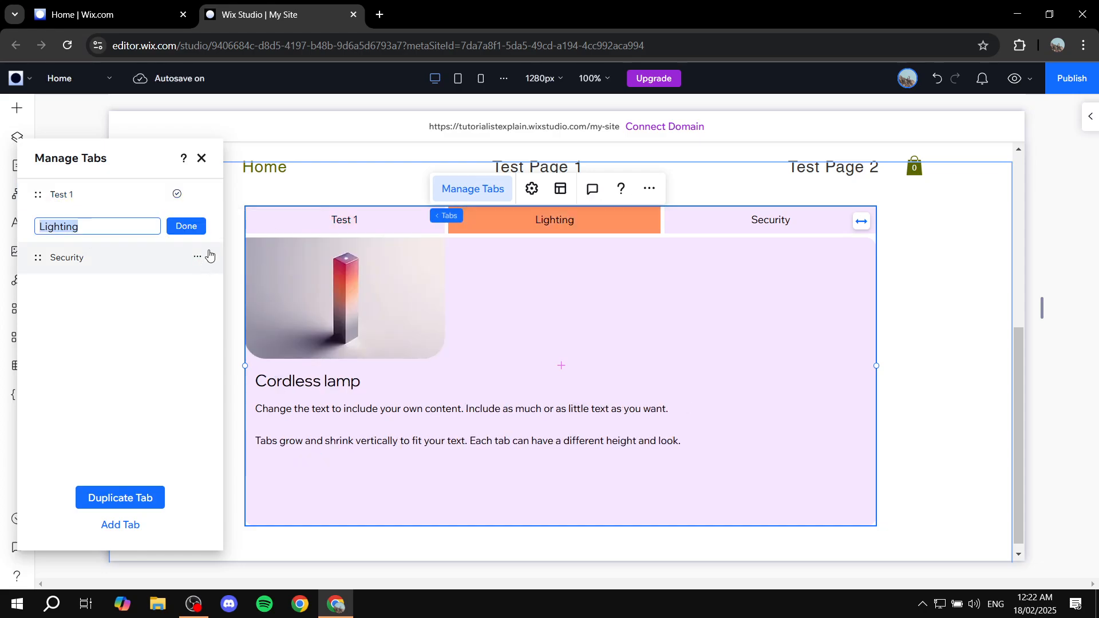
text(Test 2)
click(195, 226)
click(198, 257)
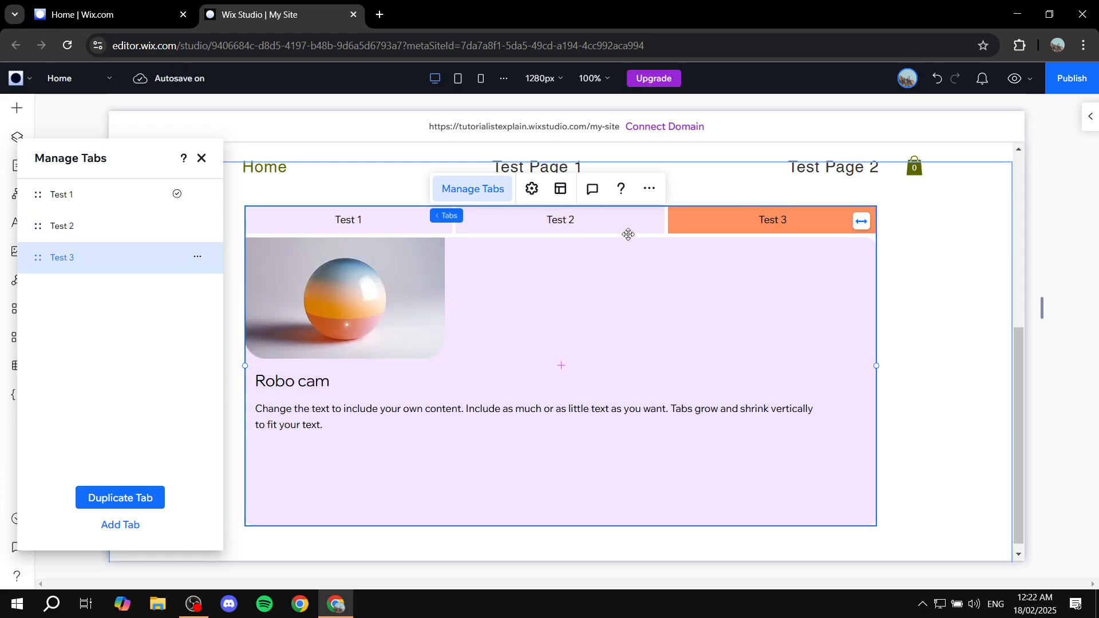
click(121, 526)
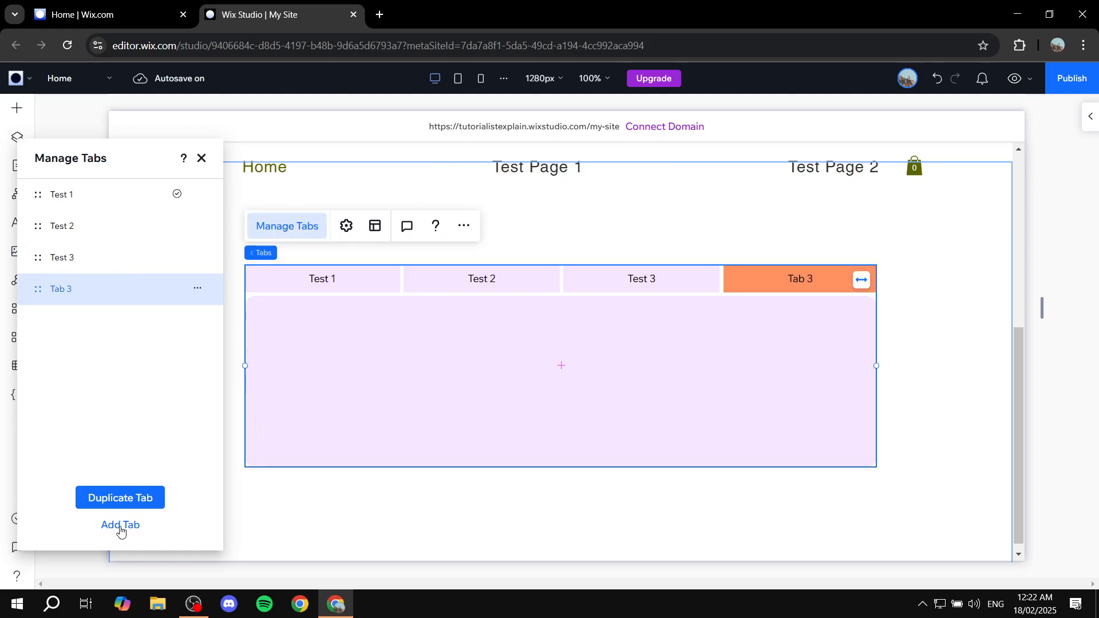
- Rename the new Tab 3 to Test 4 and close the Manage Tabs panel
click(198, 288)
click(253, 346)
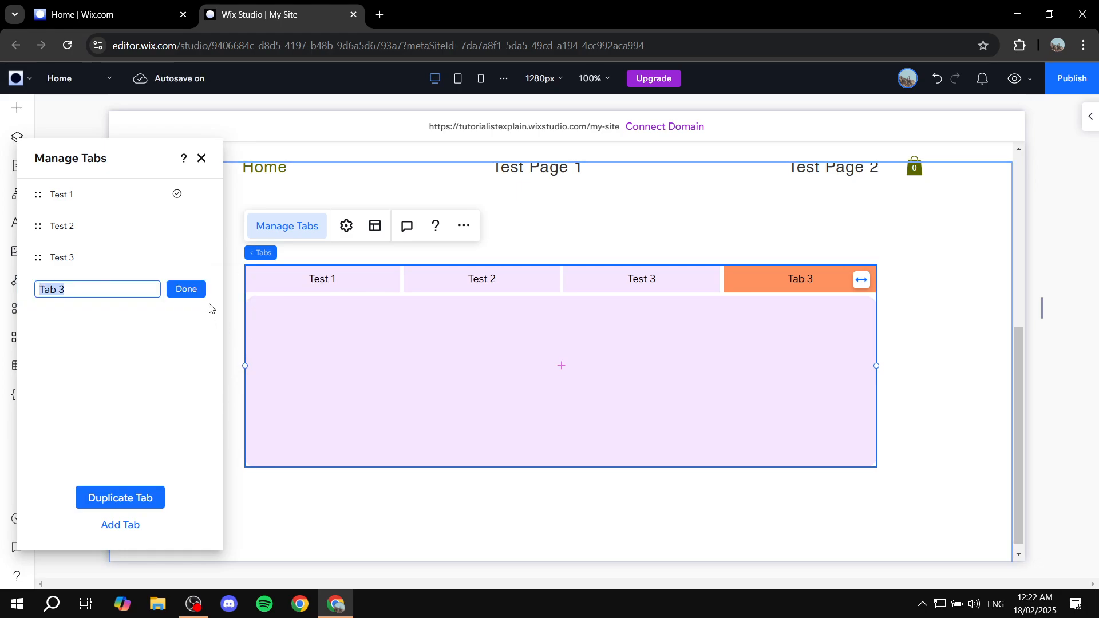
click(119, 286)
click(184, 290)
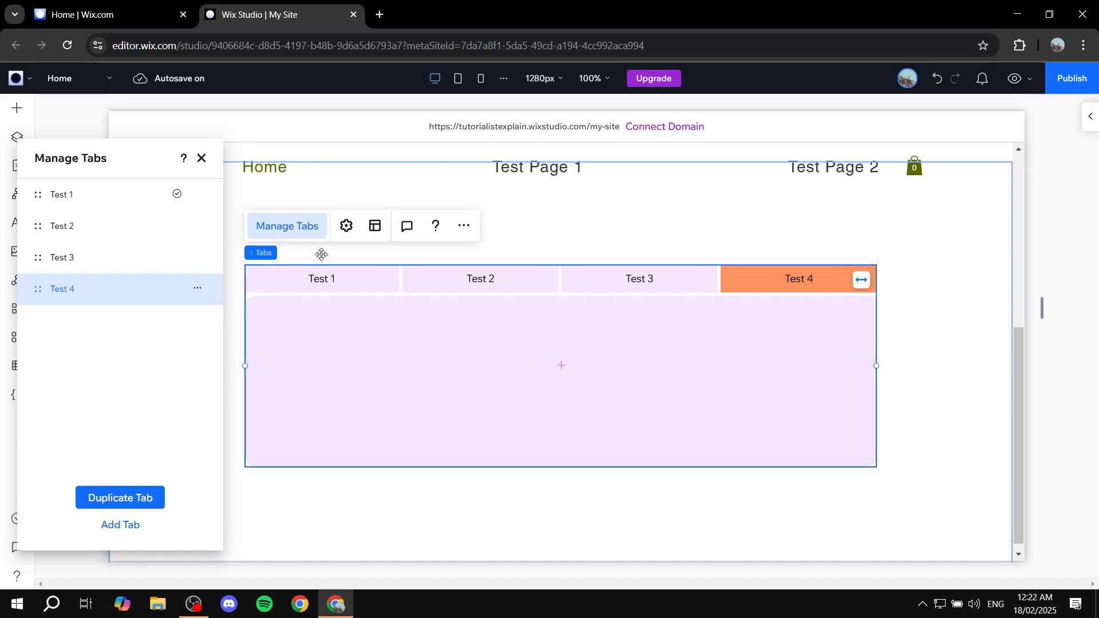
click(201, 158)
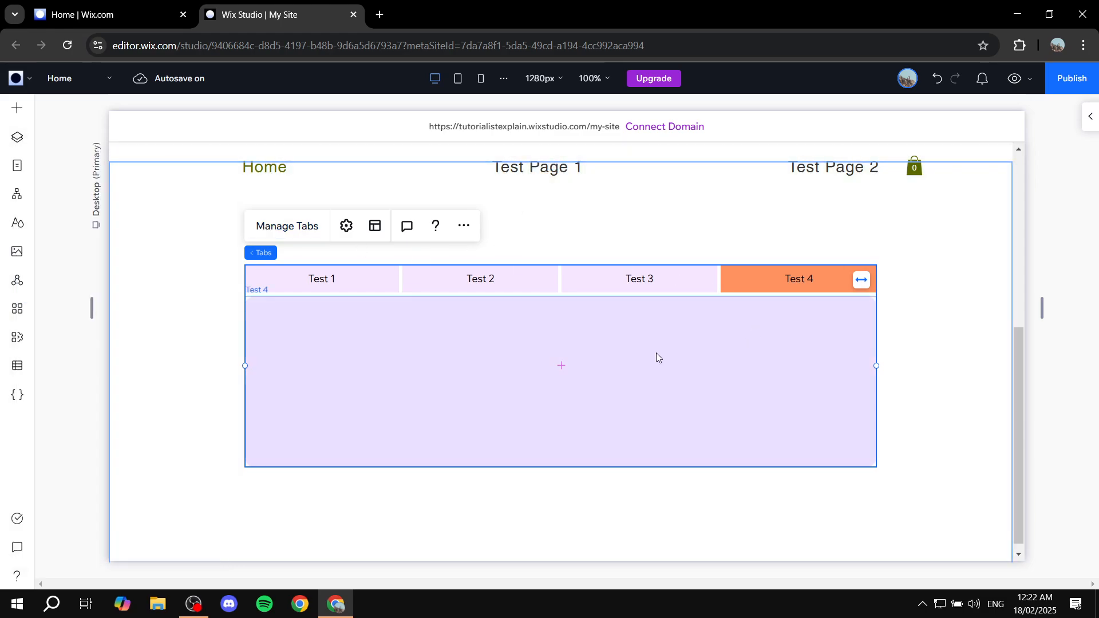
- Nudge the tabs element up the page and open the Quick Add list of elements
drag(687, 286, 684, 254)
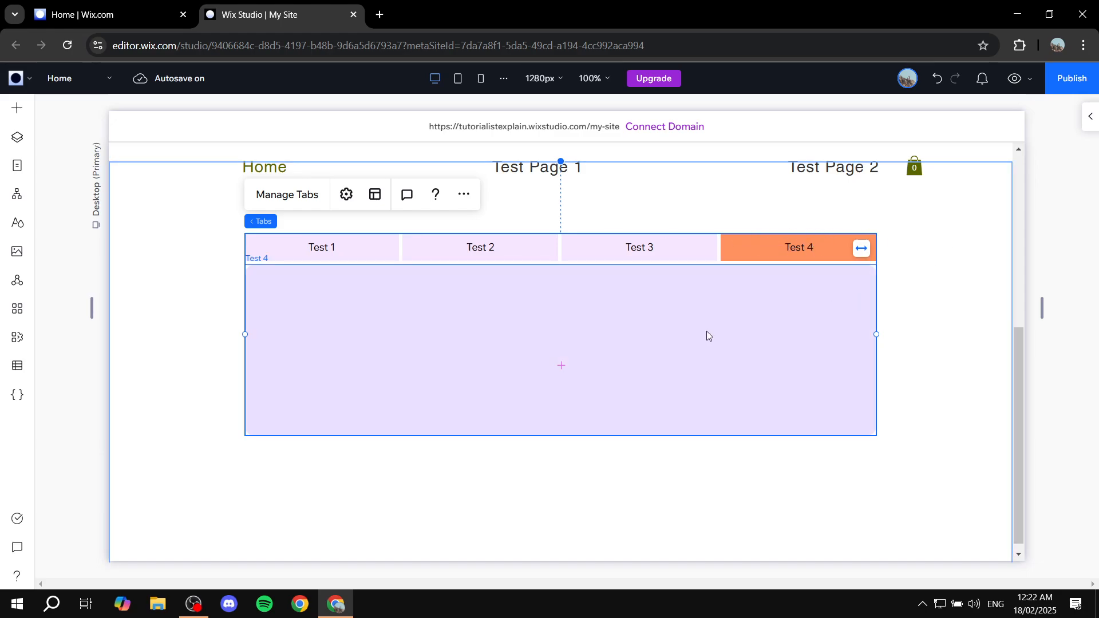
click(12, 111)
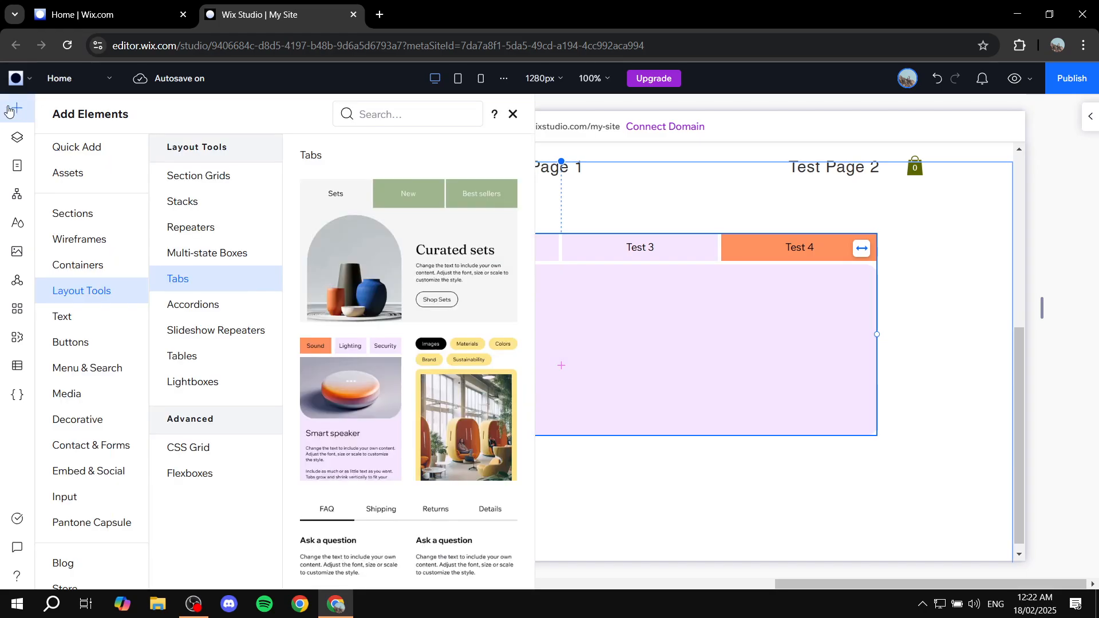
click(69, 147)
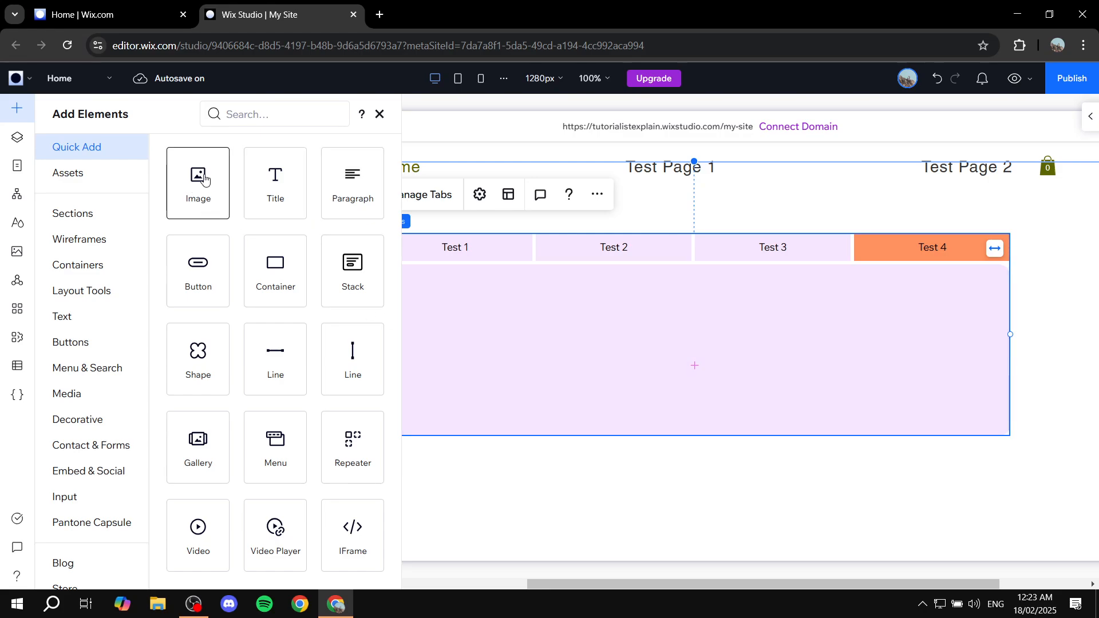
- Drop a desert image from Quick Add into the Test 4 tab's content, then preview the site
drag(198, 181, 379, 347)
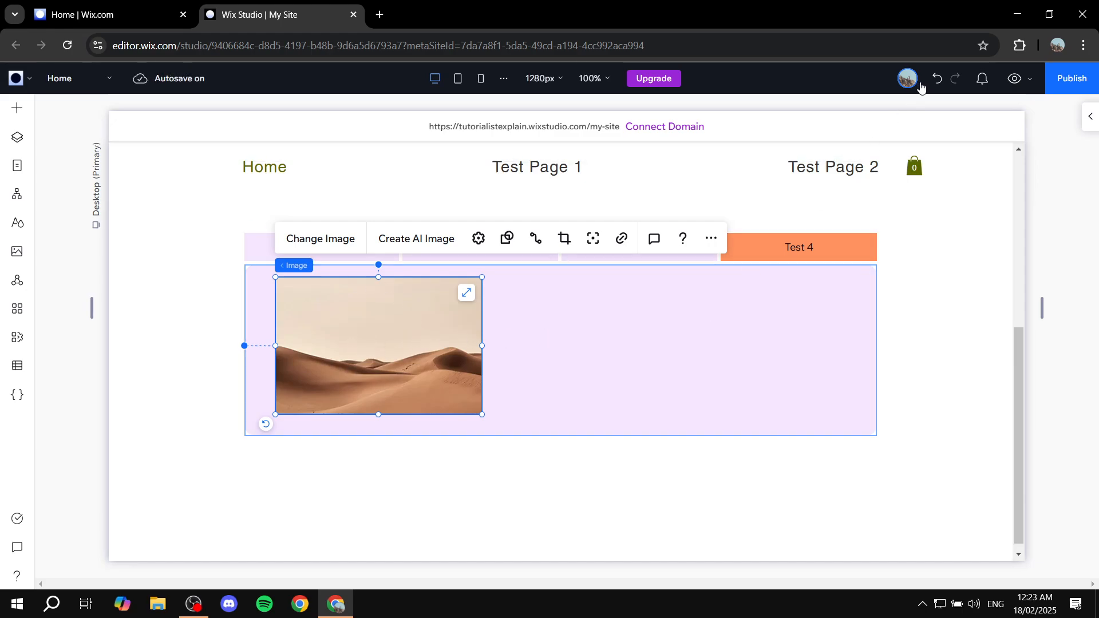
click(1014, 78)
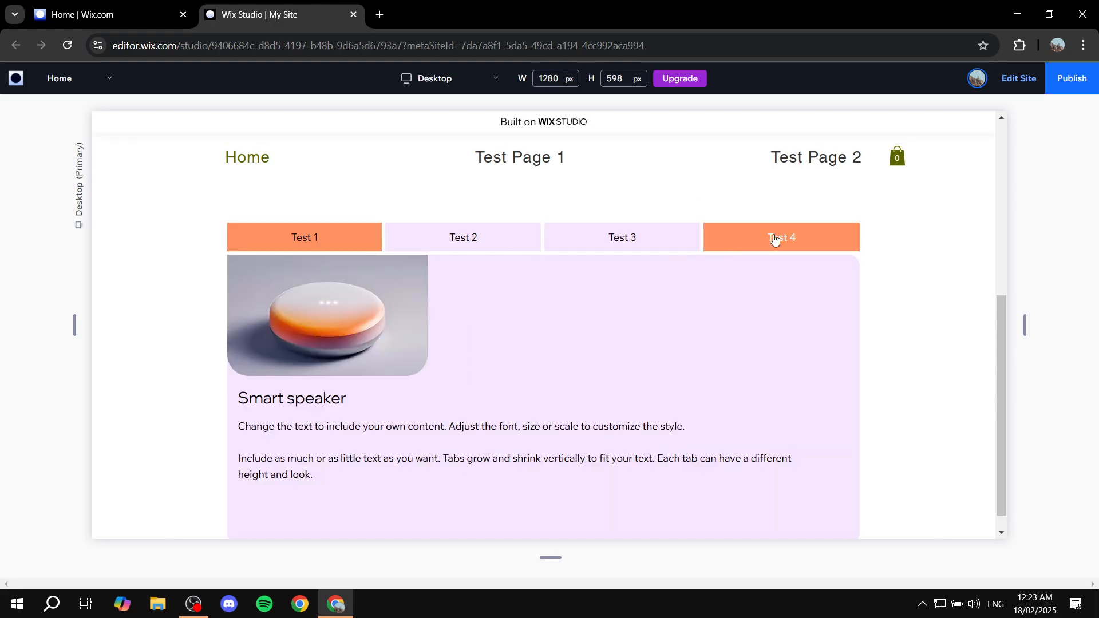
- In preview, switch through tabs Test 4, 3, 2, 1 and back to Test 4, then return to editing
click(775, 239)
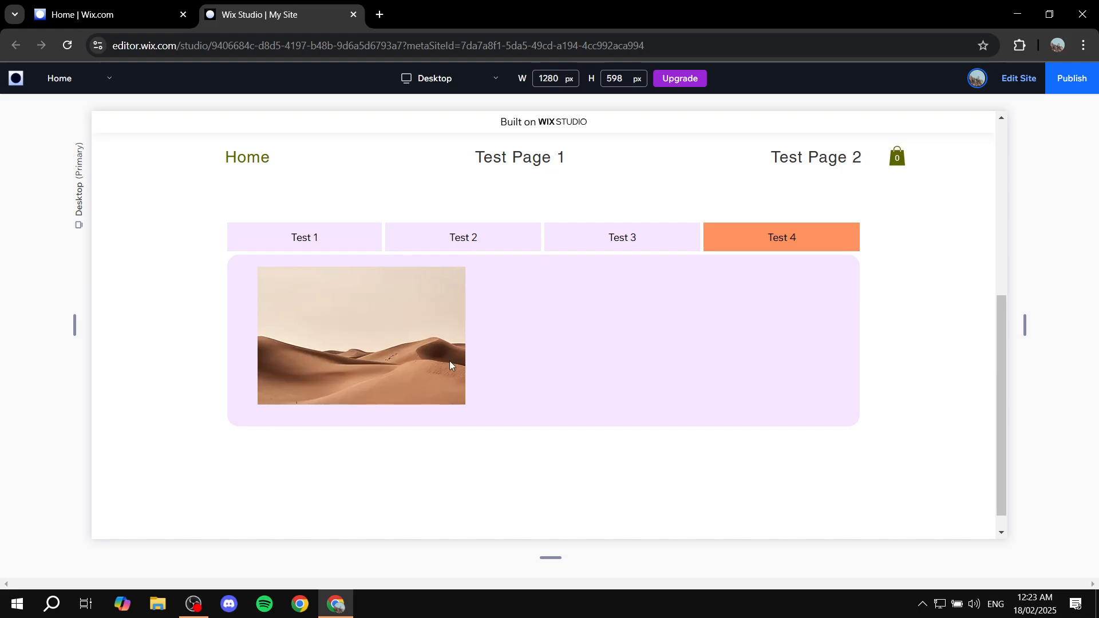
click(631, 238)
click(438, 238)
click(307, 245)
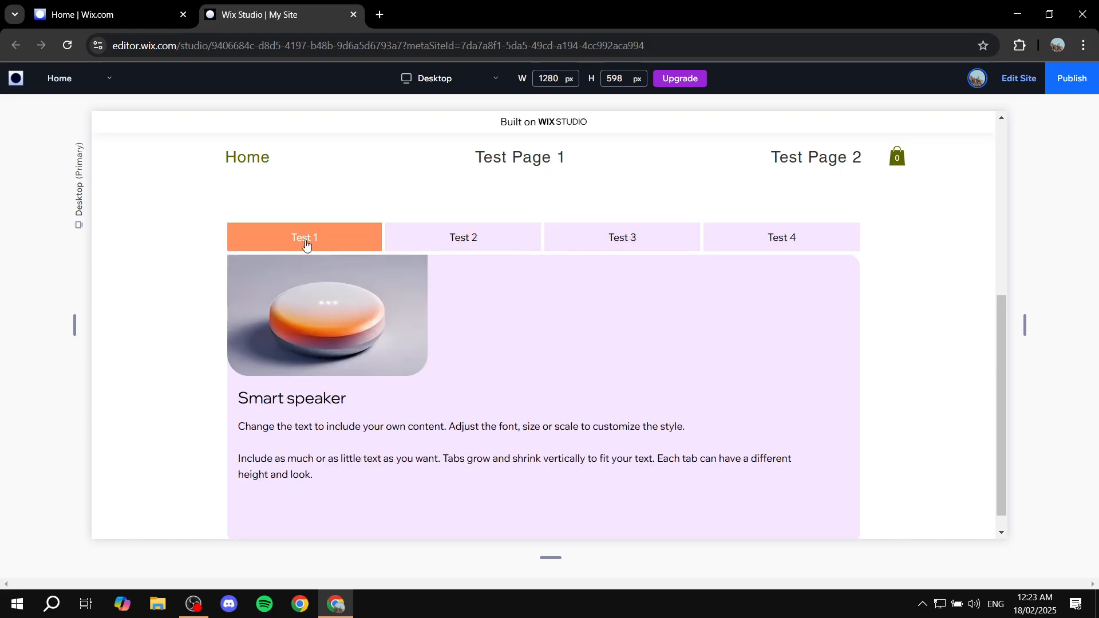
click(782, 241)
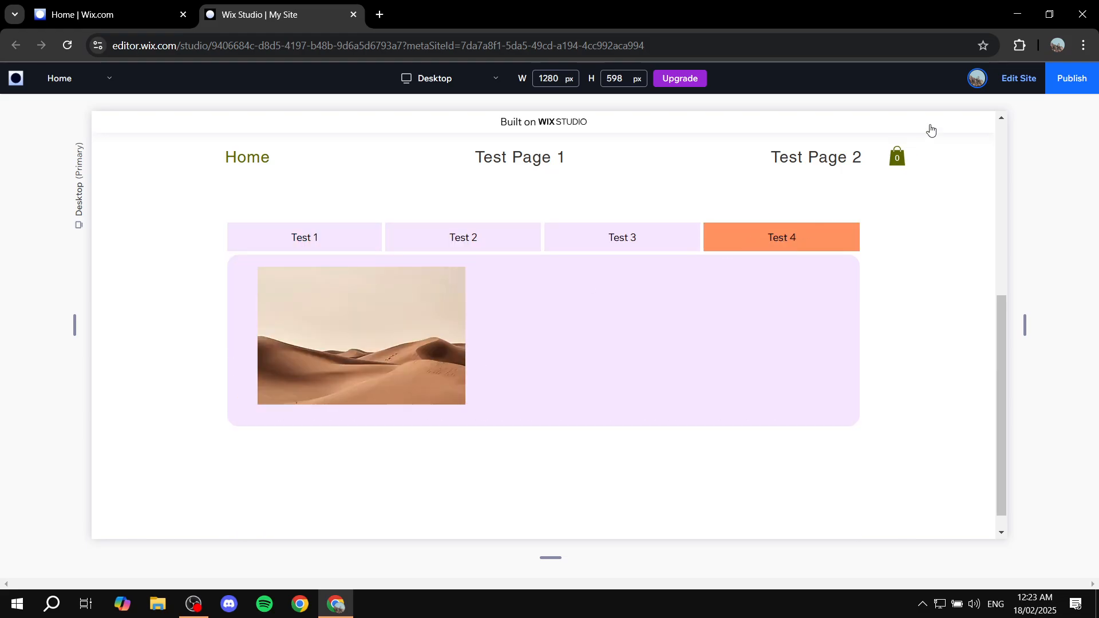
click(1024, 83)
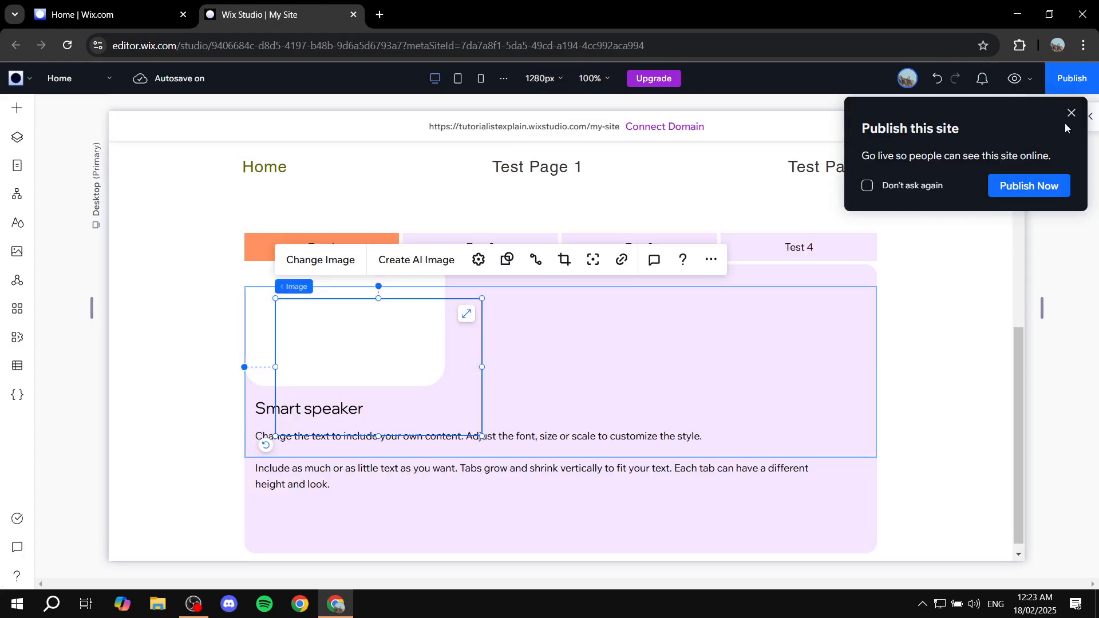
- Switch the editor to the Test 4 tab via Manage Tabs and drop a Title beside the image
click(1070, 110)
click(770, 239)
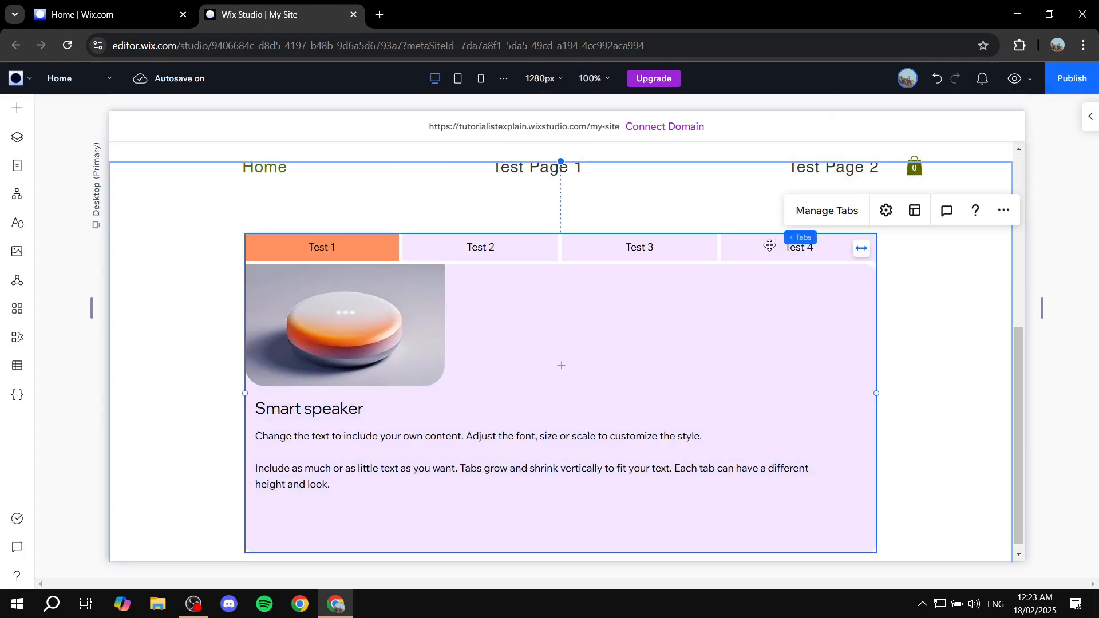
click(827, 210)
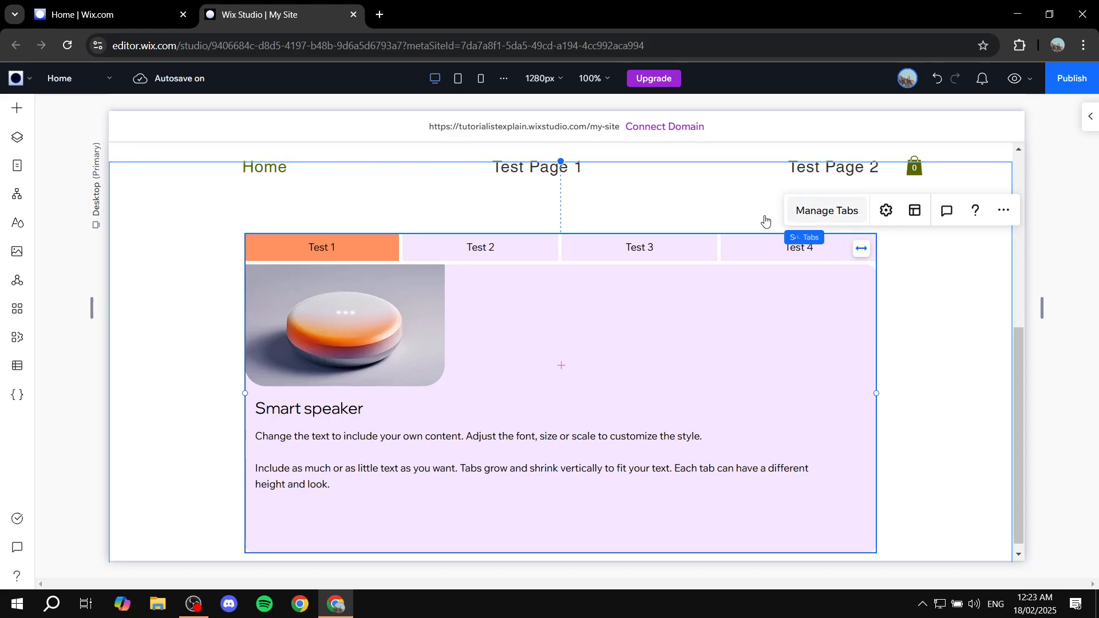
click(63, 289)
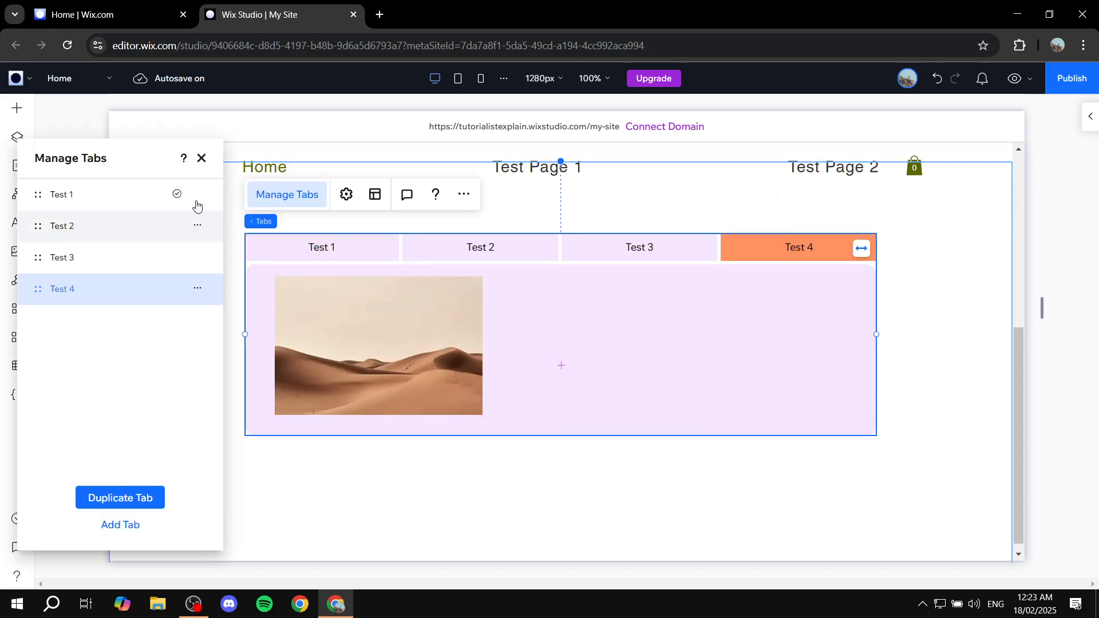
click(202, 159)
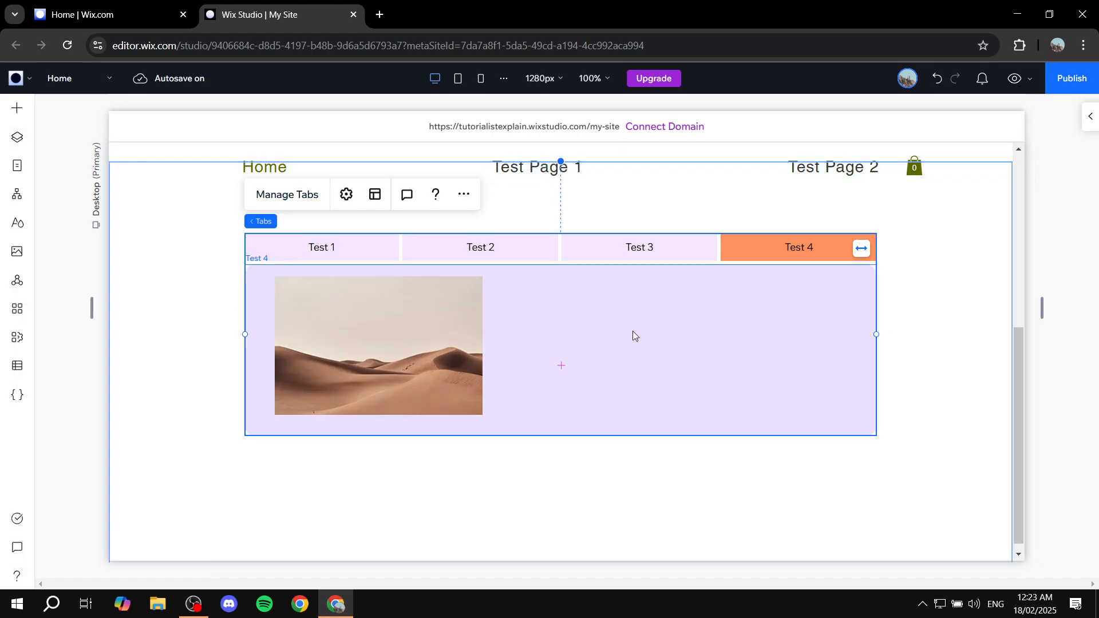
click(17, 111)
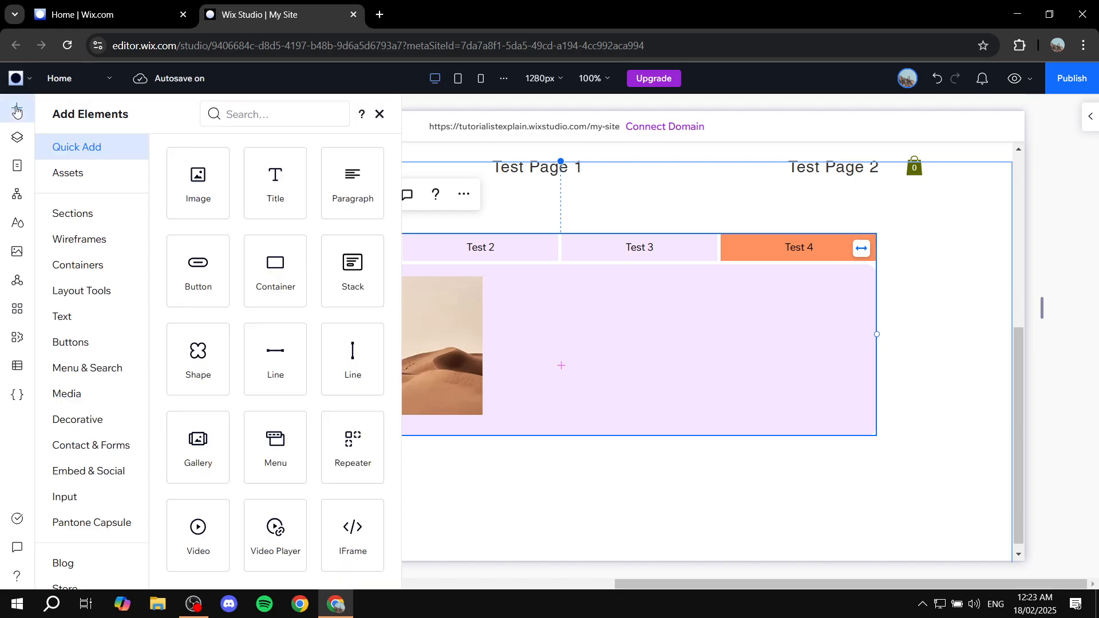
drag(287, 194, 668, 343)
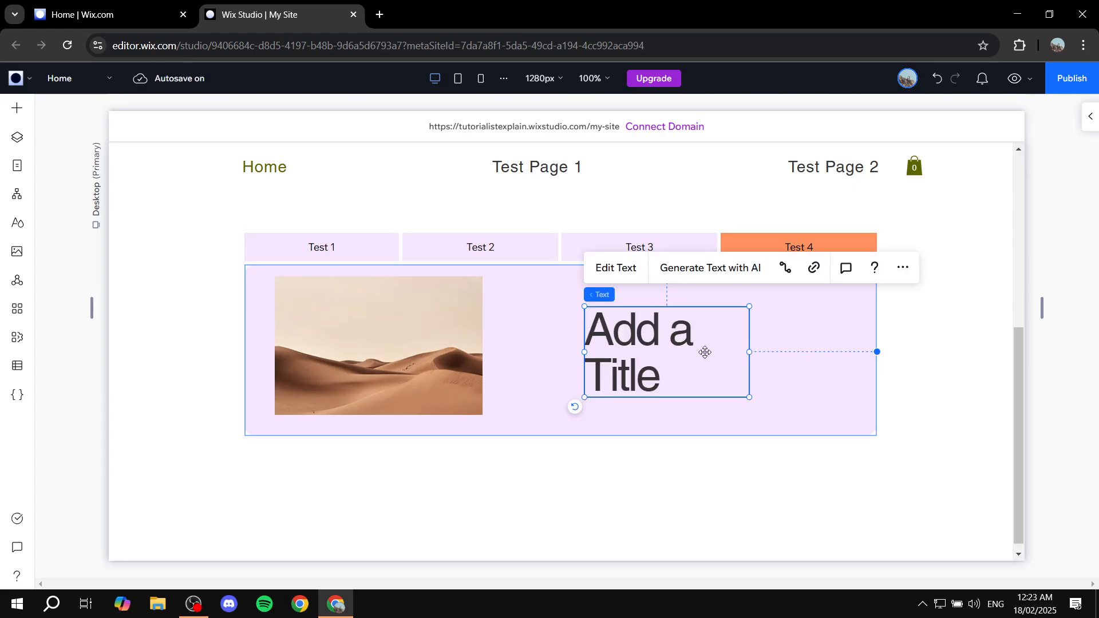
- Change the title's text to 'Add Whatever text you want'
double_click(705, 352)
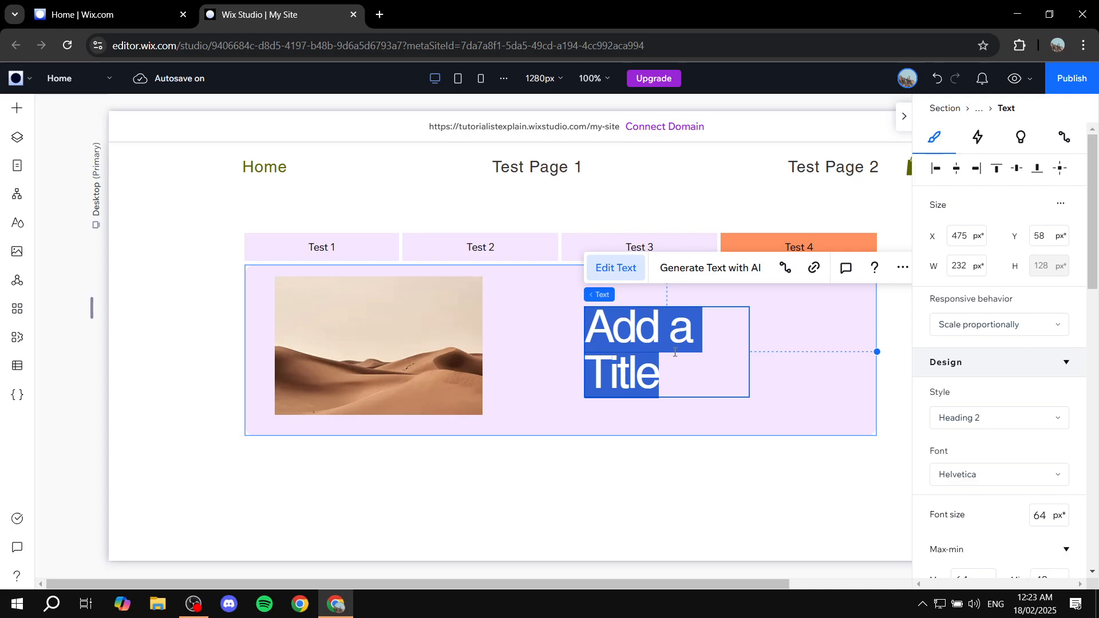
text(Add)
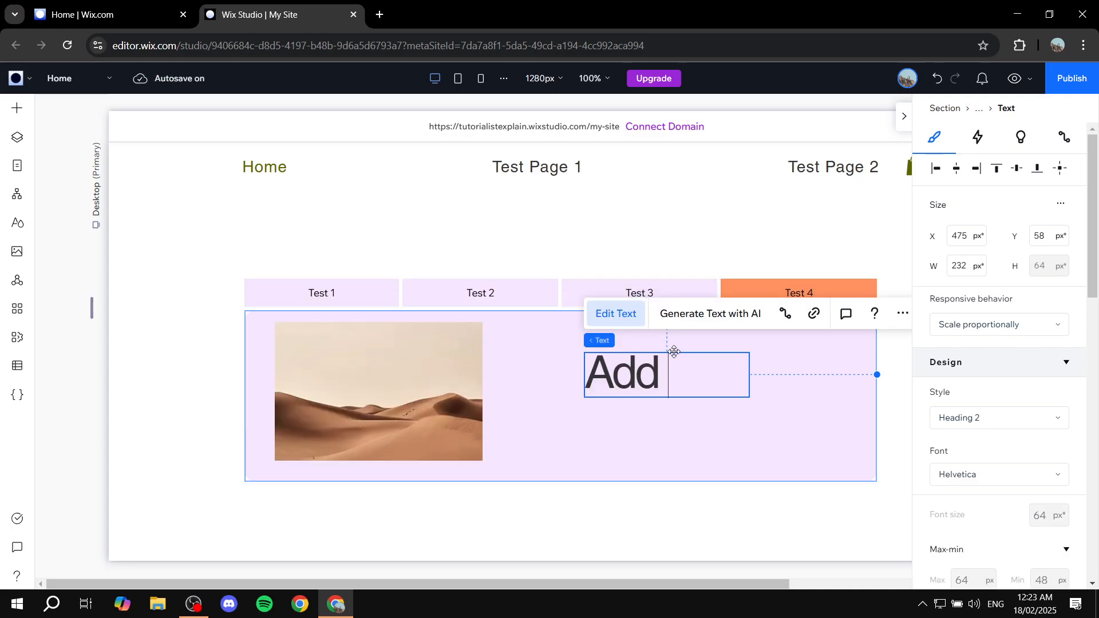
text( Wah)
key(BackSpace)
key(BackSpace)
key(BackSpace)
key(BackSpace)
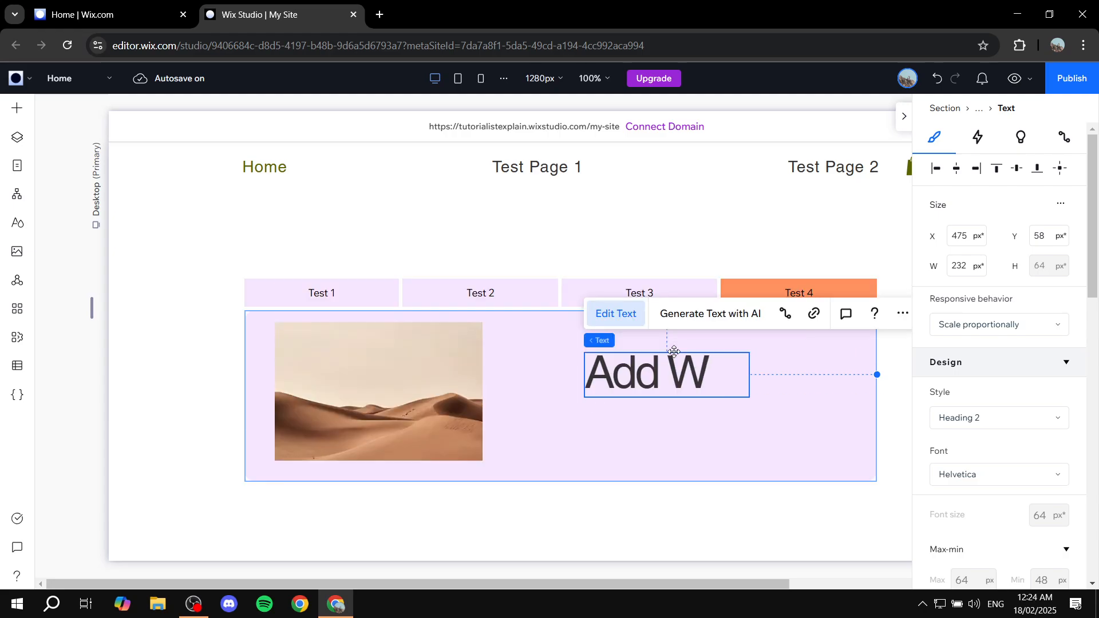
text(Whatever)
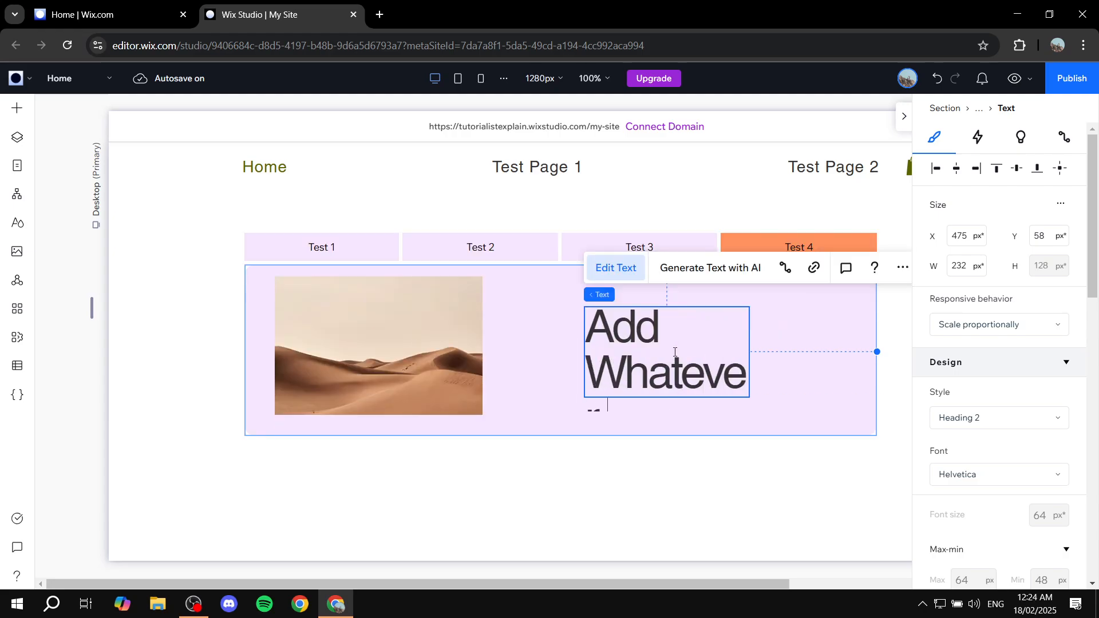
text( text you want)
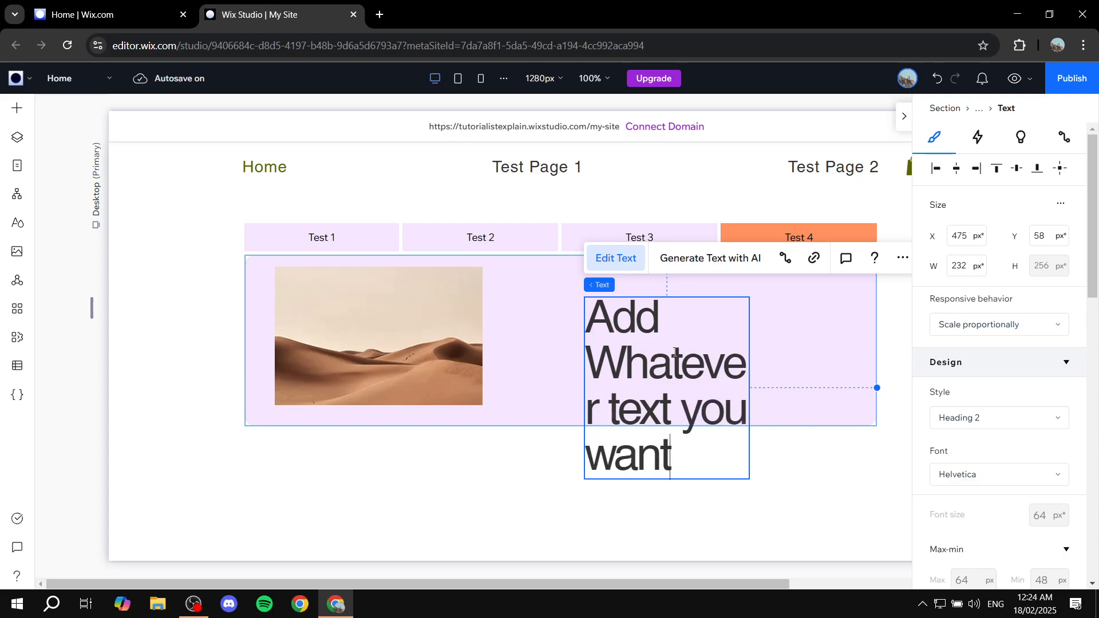
- Apply the Paragraph 1 text style to the new text
click(1047, 423)
scroll(1022, 486, down, 2)
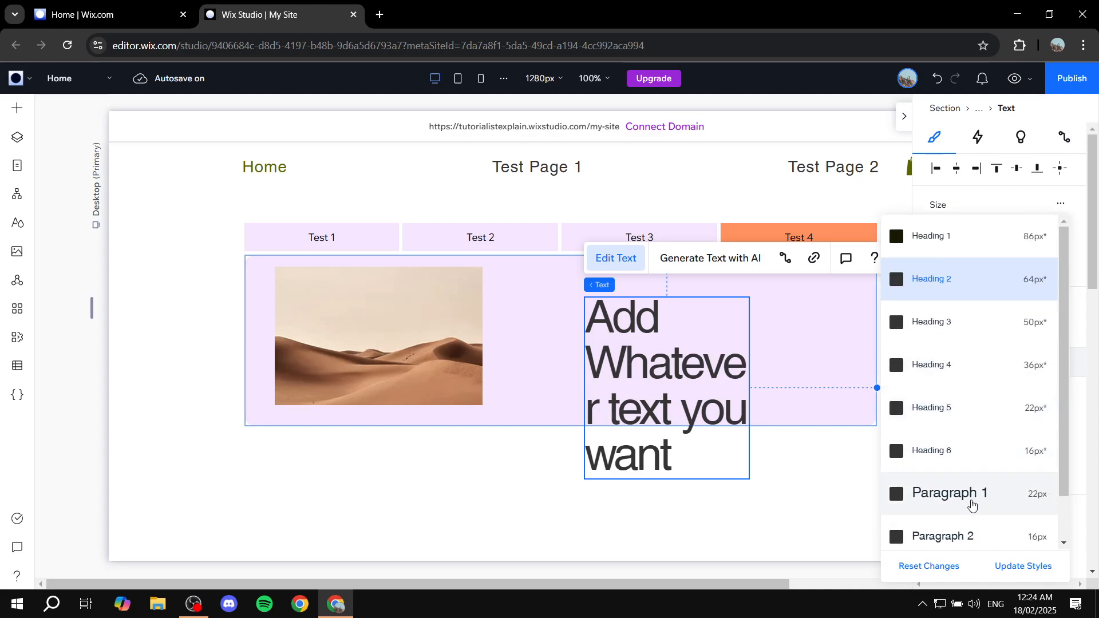
click(939, 496)
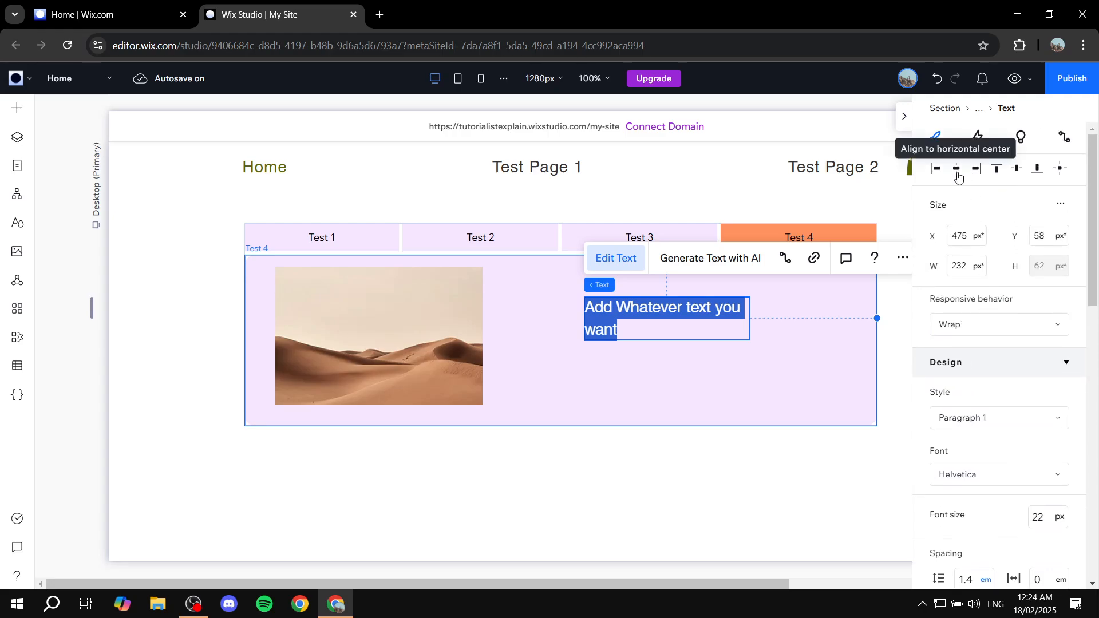
- Centre the text, nudge it slightly up and right, and make it bold with centred lines
click(958, 170)
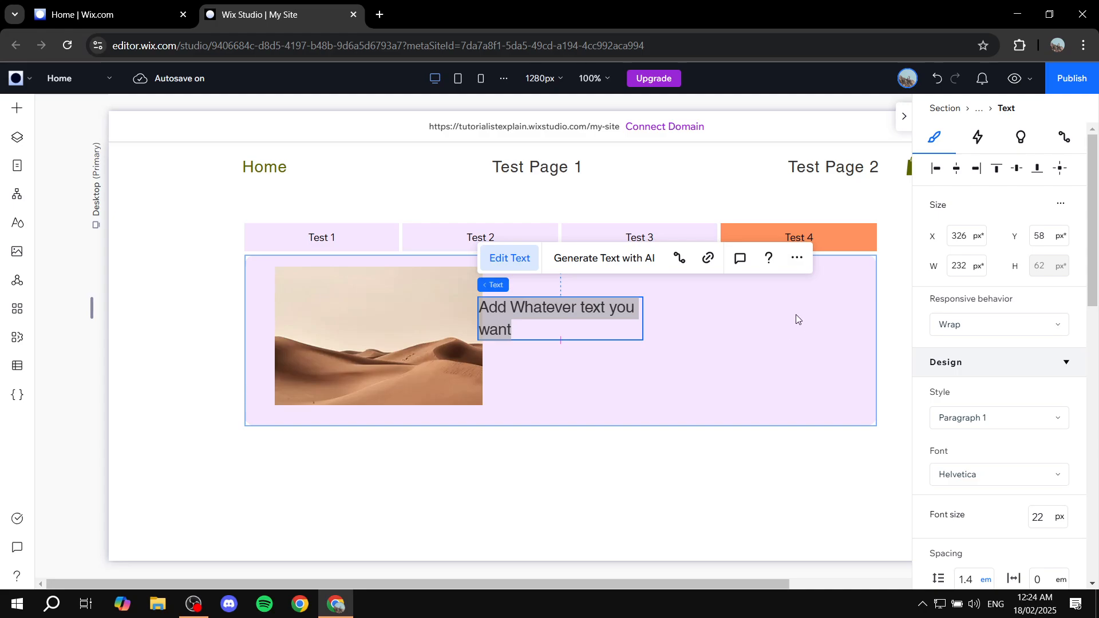
click(604, 373)
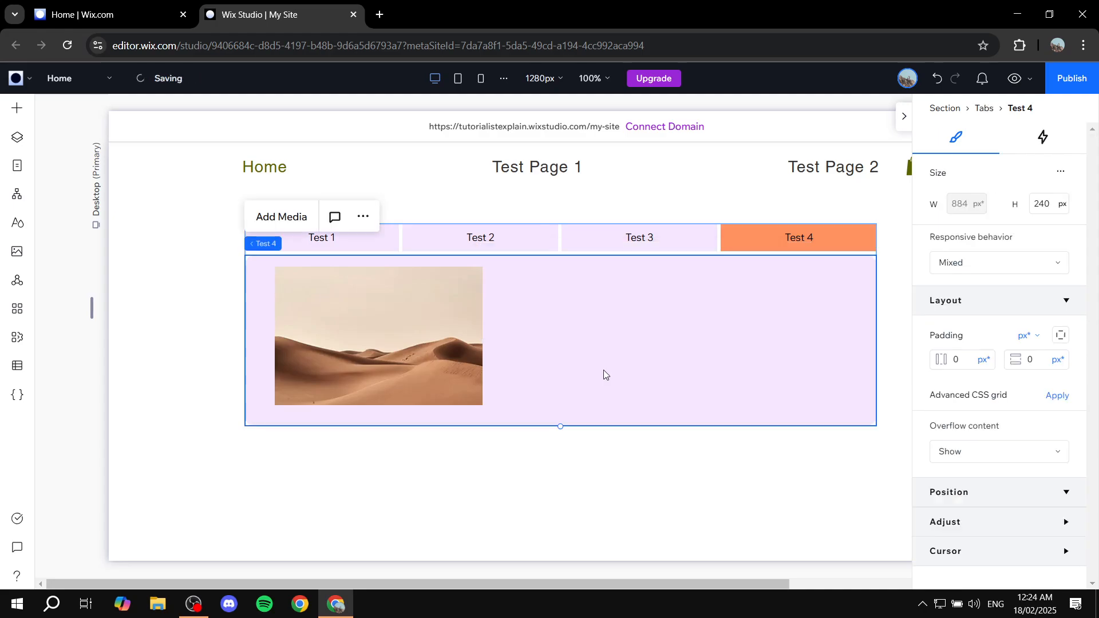
click(582, 319)
drag(575, 326, 615, 319)
scroll(1048, 326, down, 5)
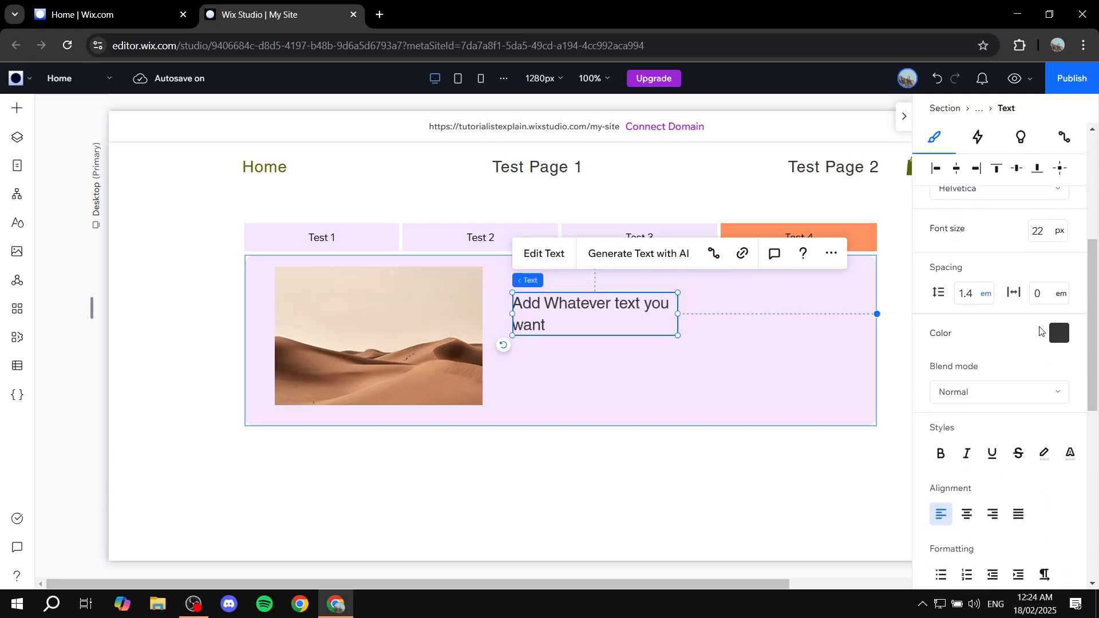
scroll(981, 373, down, 2)
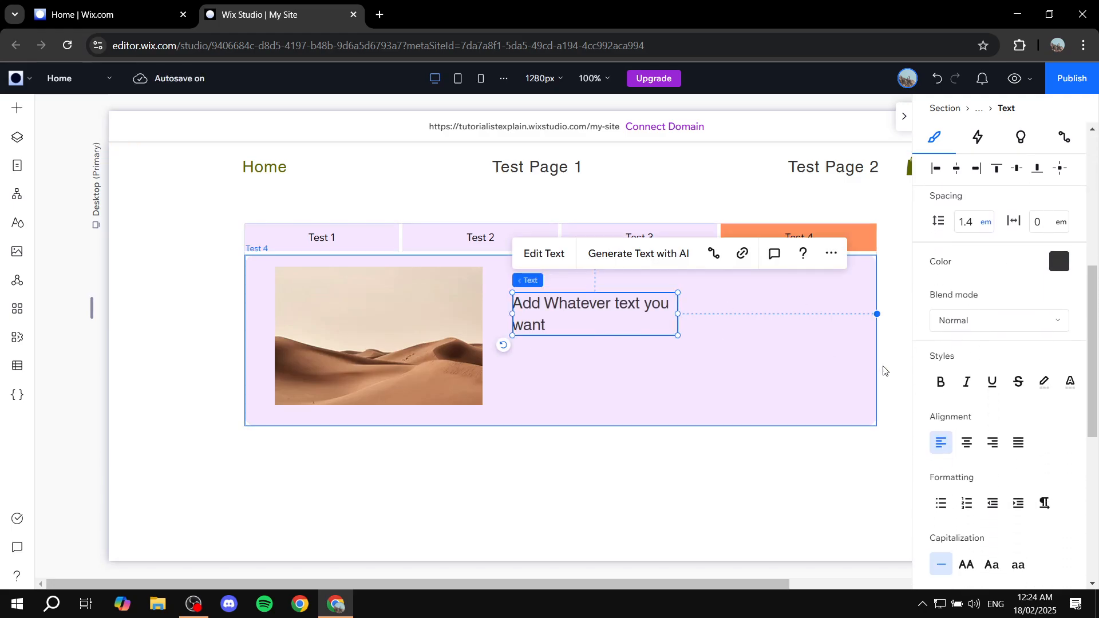
click(939, 381)
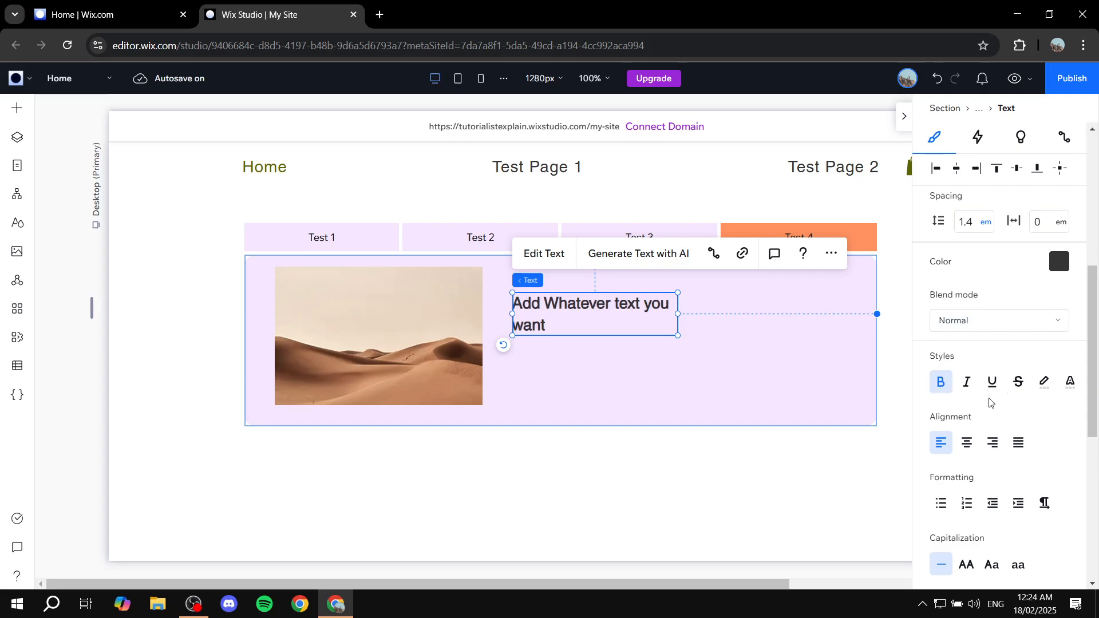
click(968, 442)
- Enlarge the text box to 398x106 so the text grows to 37 px
scroll(969, 442, down, 3)
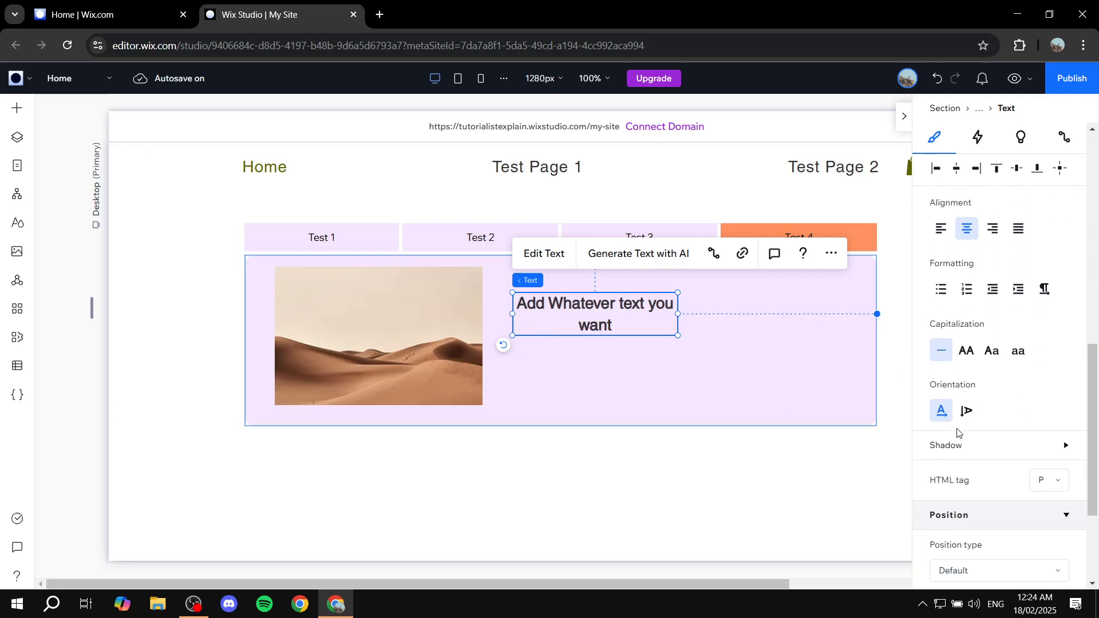
scroll(1027, 321, down, 3)
scroll(1033, 384, up, 8)
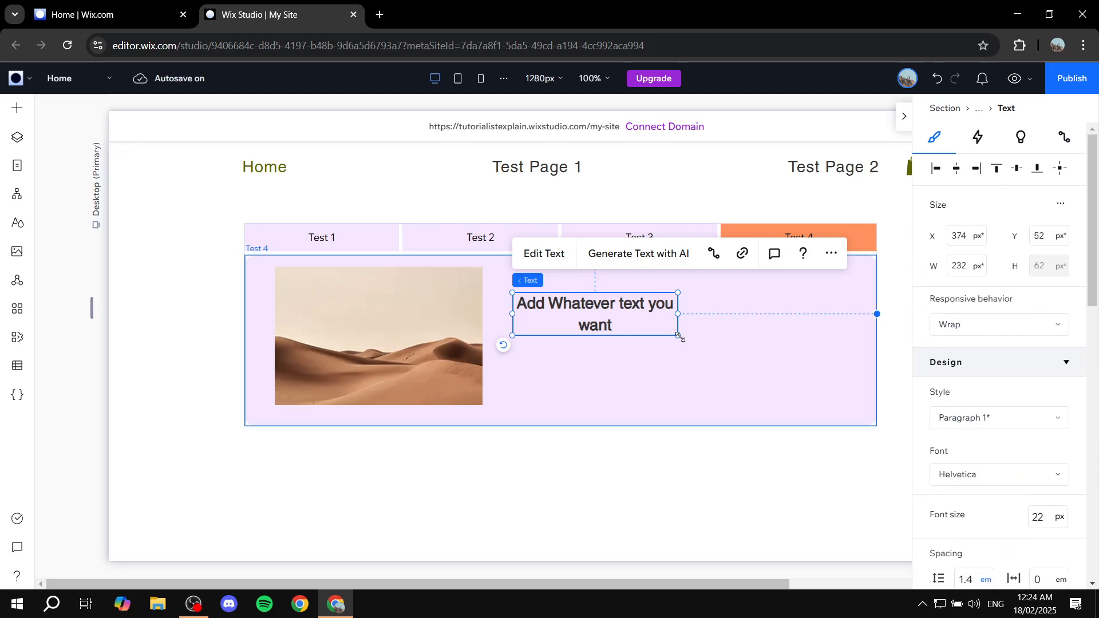
drag(679, 336, 796, 367)
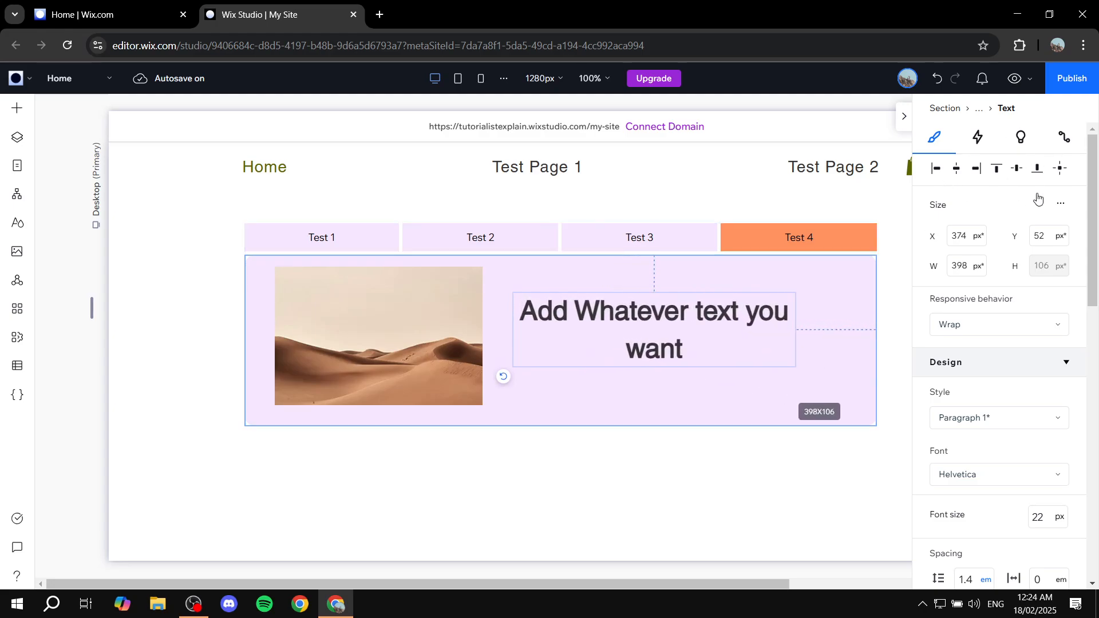
click(904, 117)
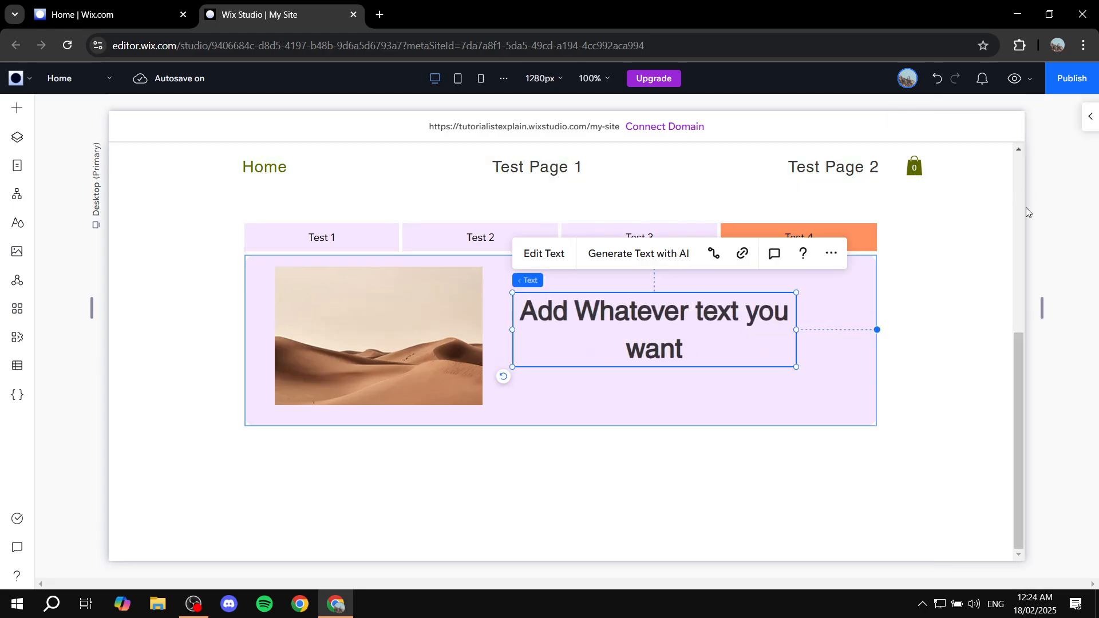
click(1090, 119)
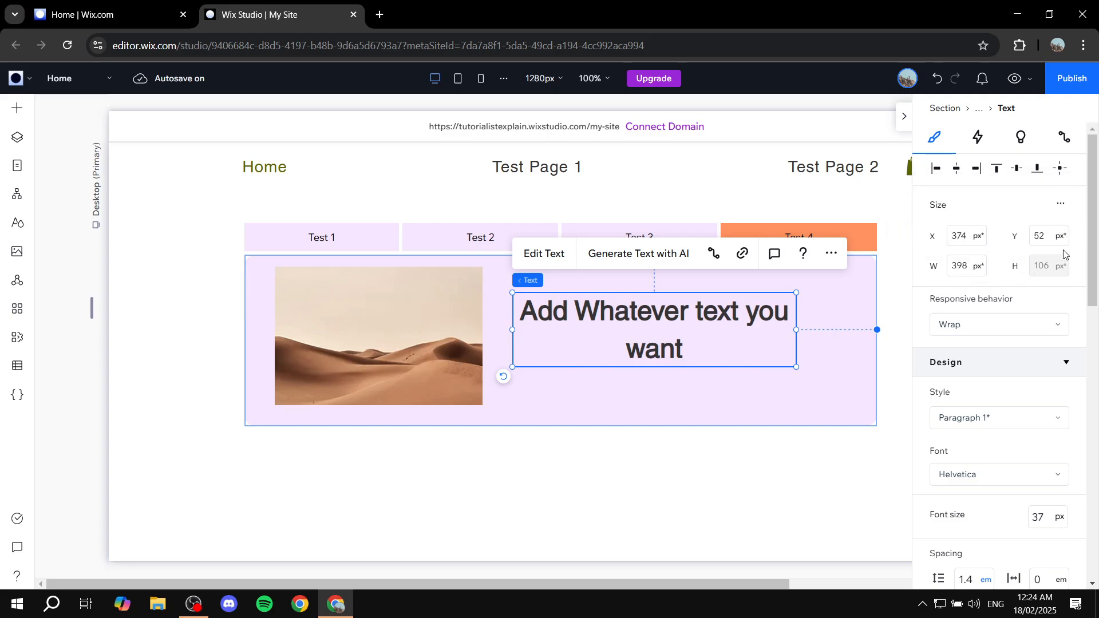
scroll(1057, 278, down, 3)
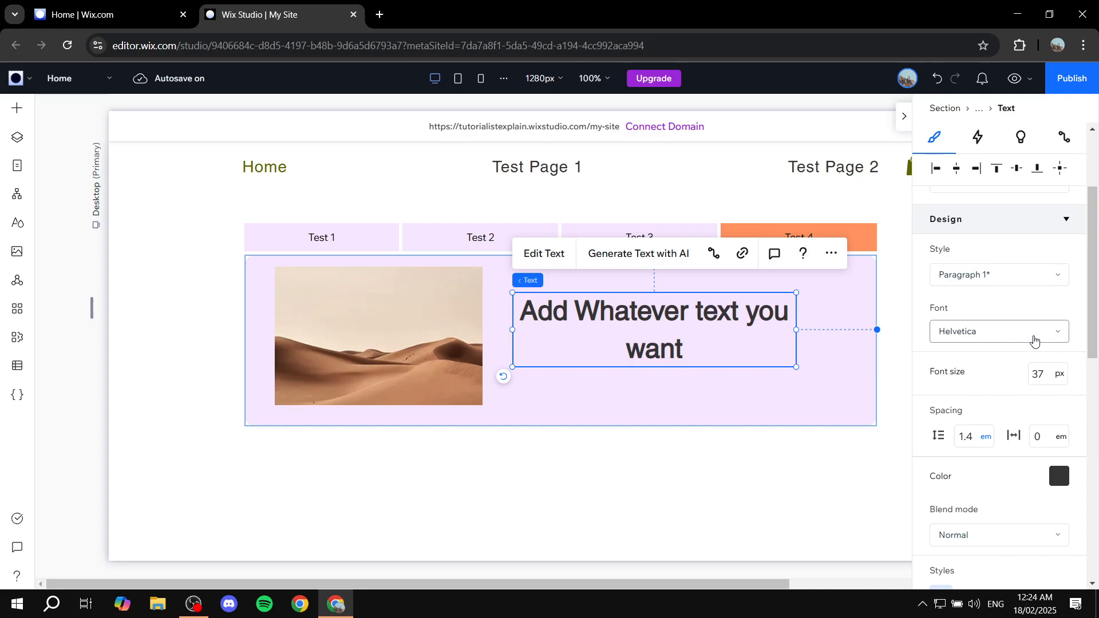
click(615, 397)
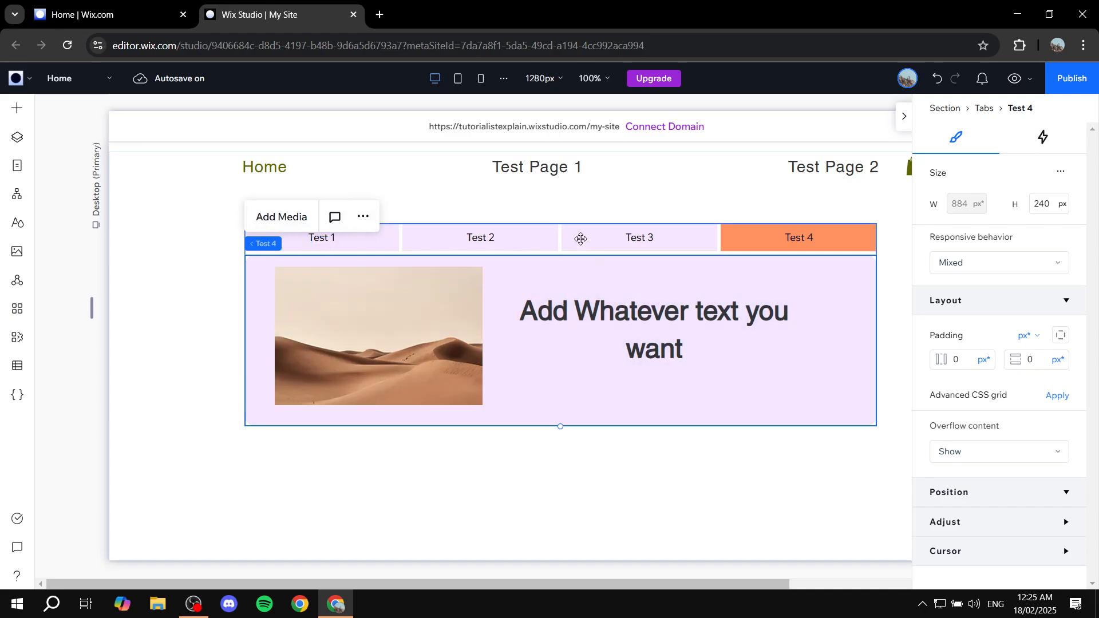
- Switch the editor to the Test 3 tab via Manage Tabs and select its image-and-text stack
click(593, 239)
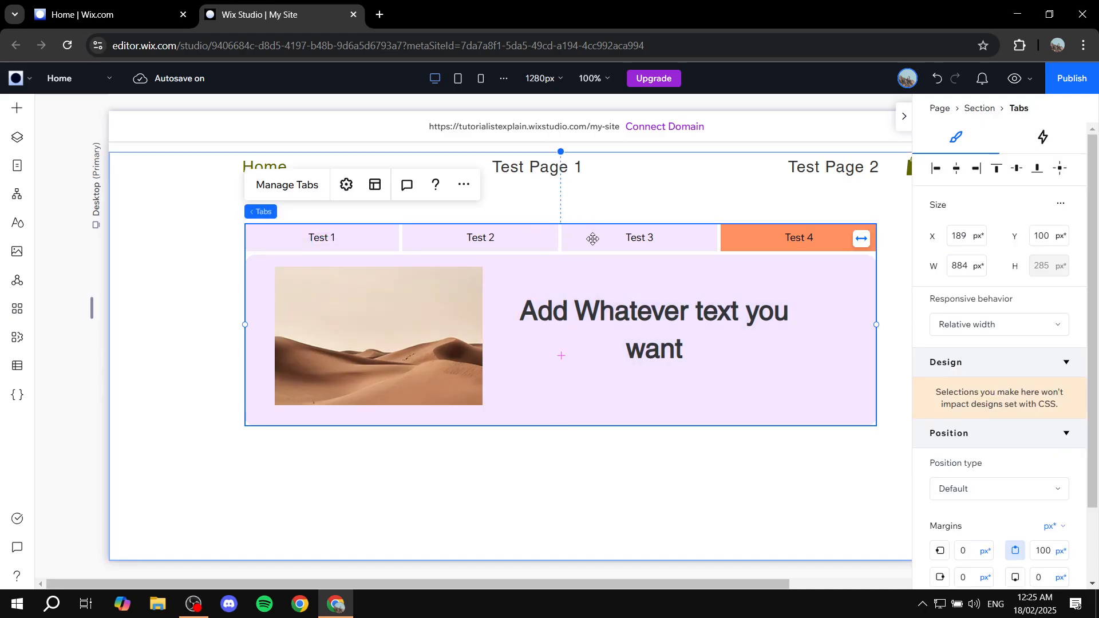
click(283, 184)
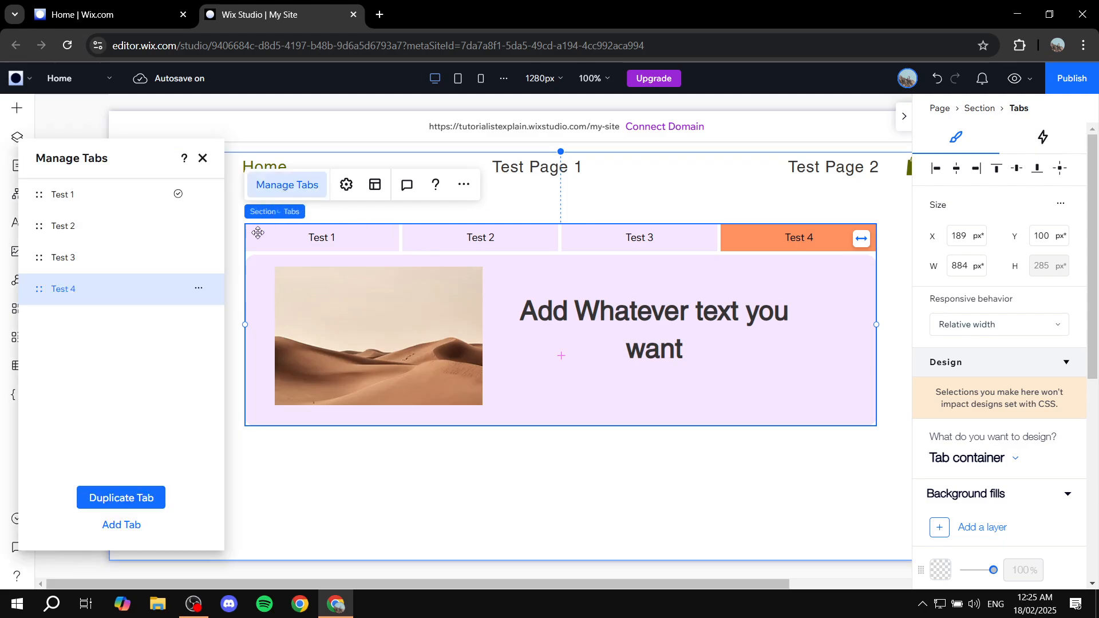
click(64, 257)
click(202, 159)
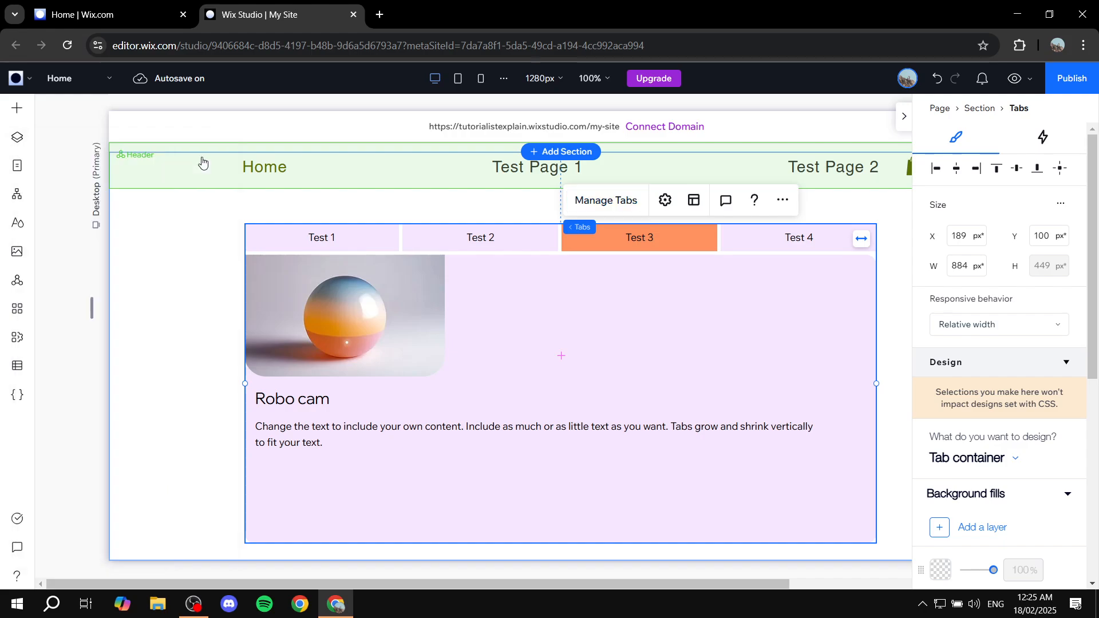
click(480, 413)
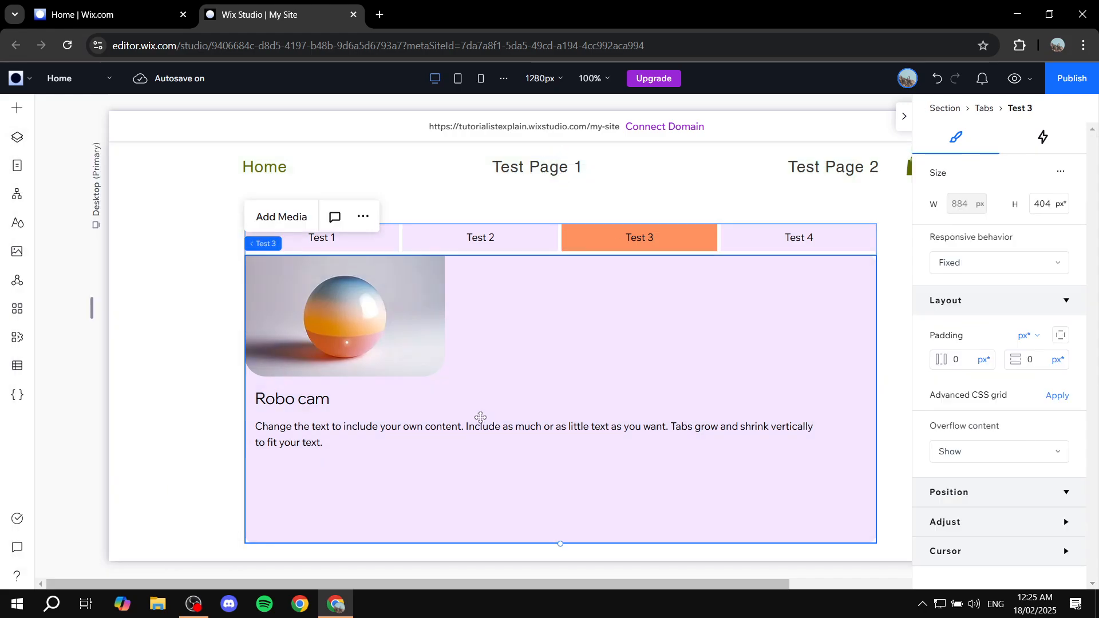
click(501, 432)
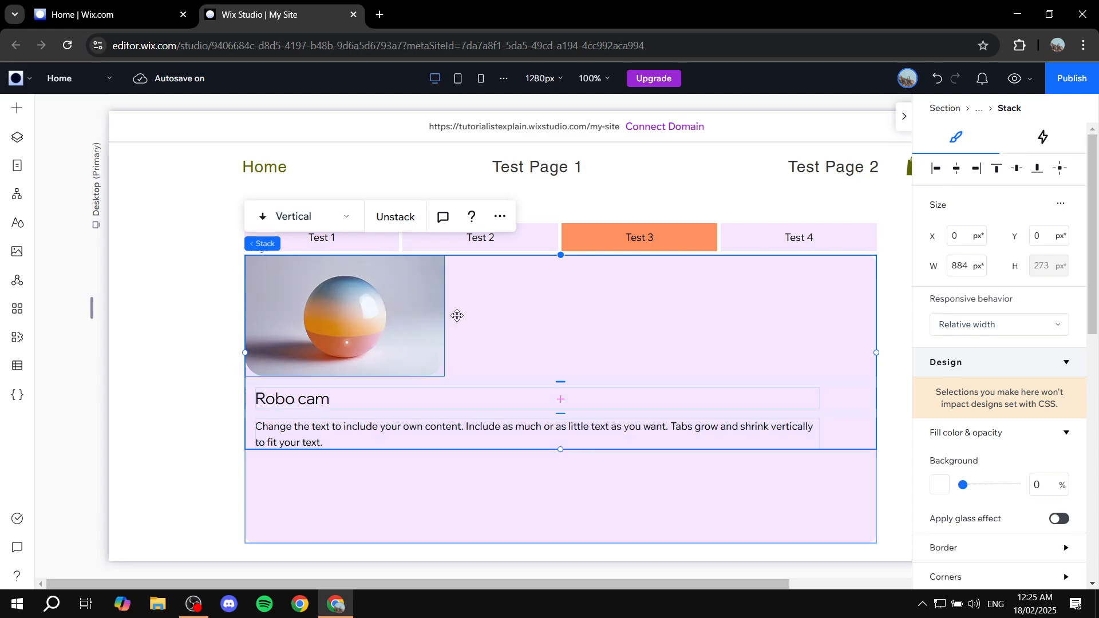
- Select the Robo cam sphere image and expand its Adjust settings in the Inspector
click(395, 352)
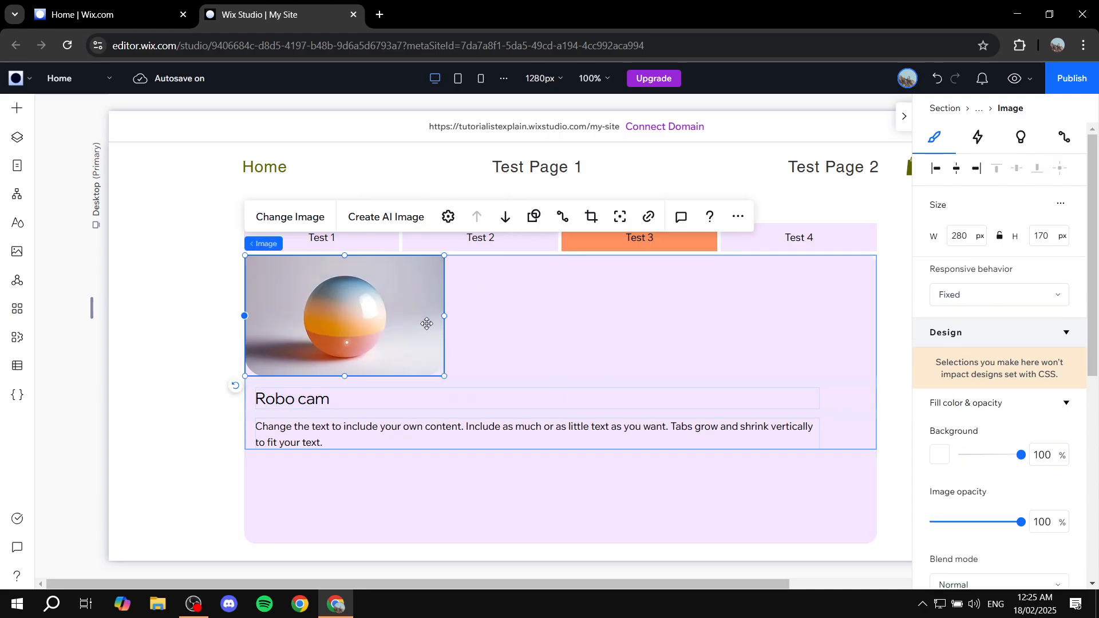
scroll(1065, 318, down, 5)
scroll(1054, 313, up, 5)
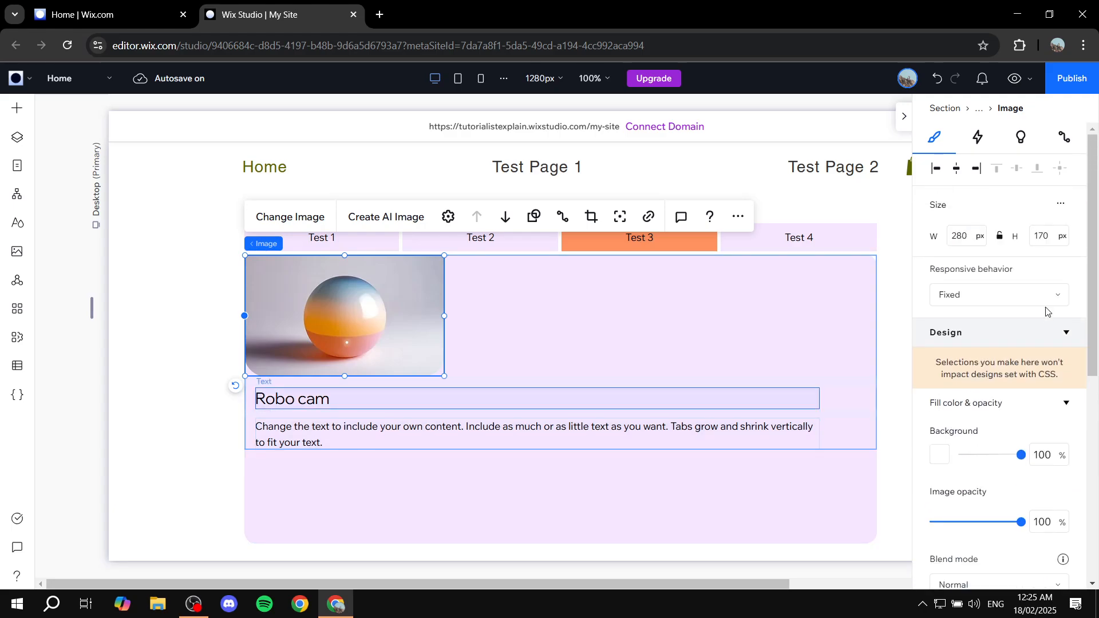
scroll(1040, 321, down, 7)
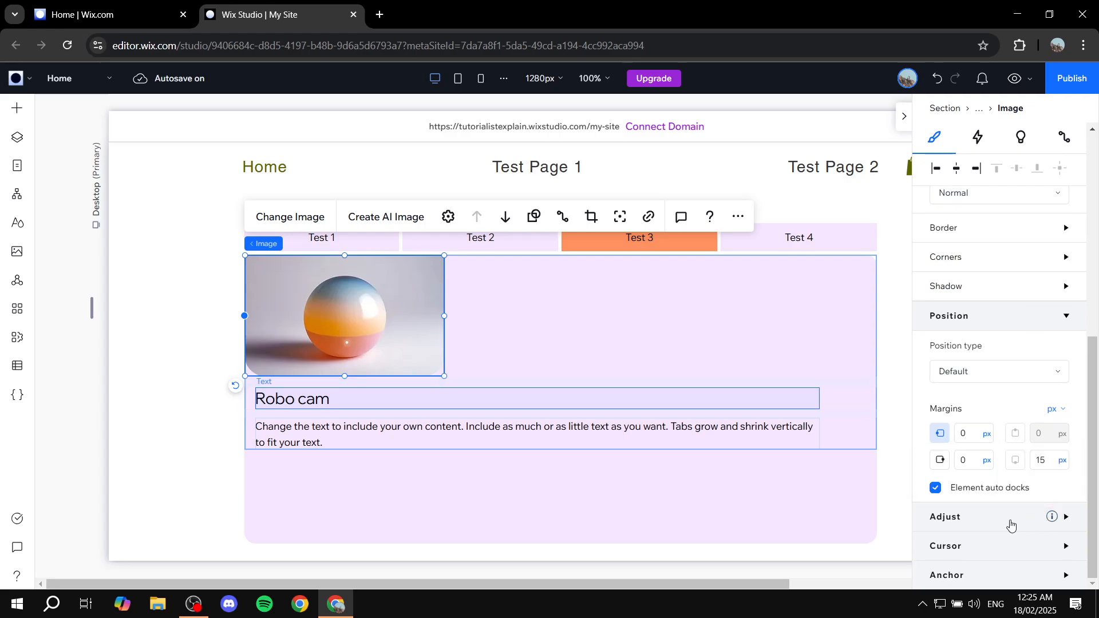
click(1055, 518)
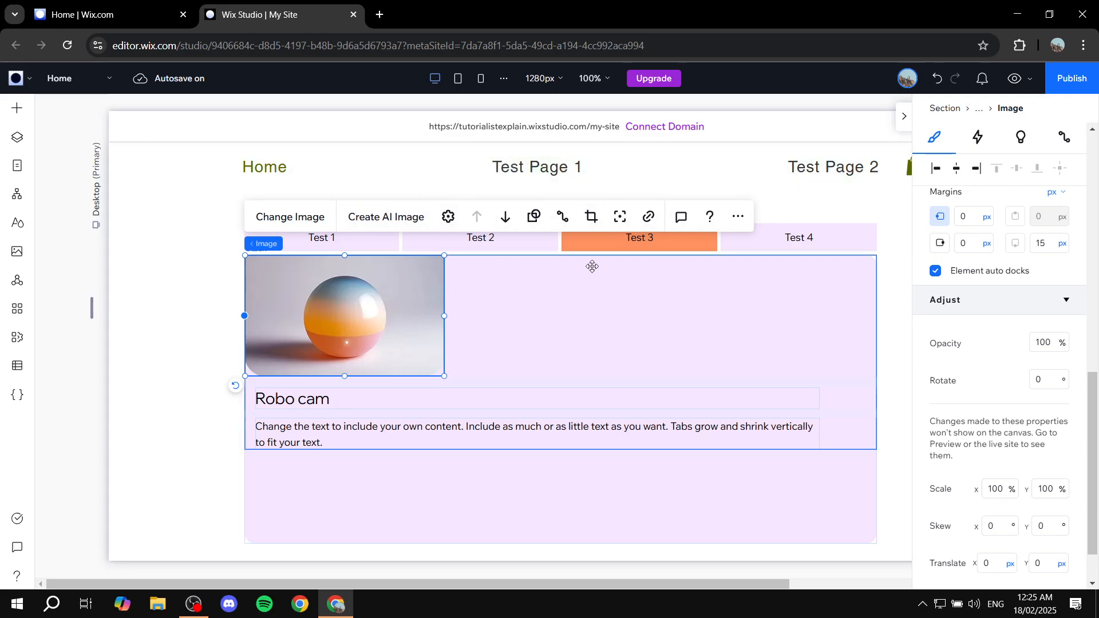
- Open and close the image library unchanged, then start editing the Robo cam paragraph
click(298, 224)
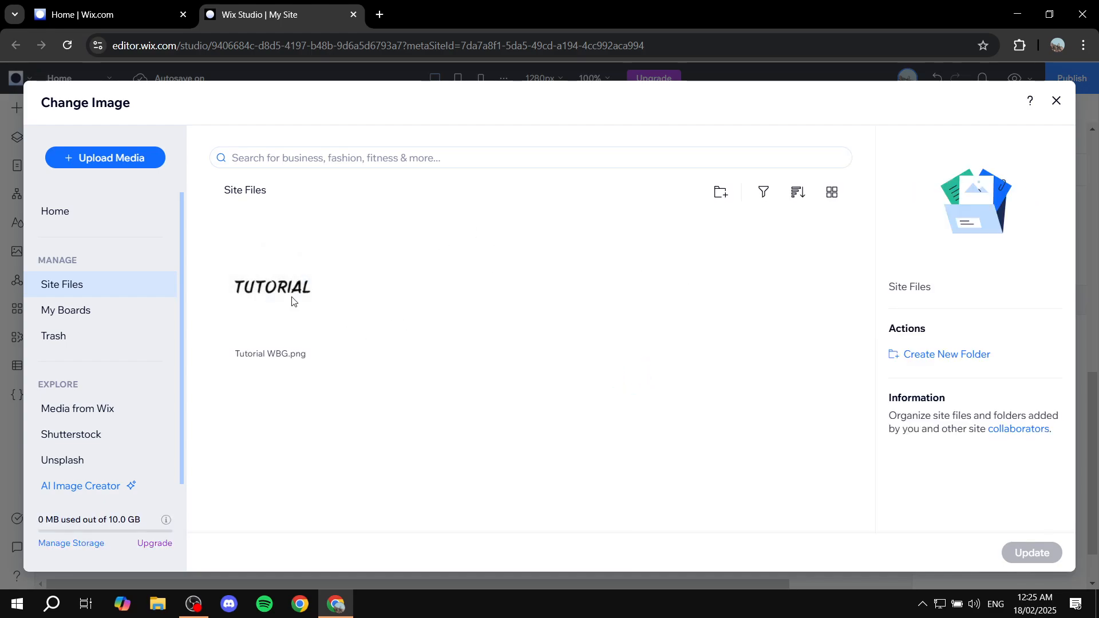
click(1055, 102)
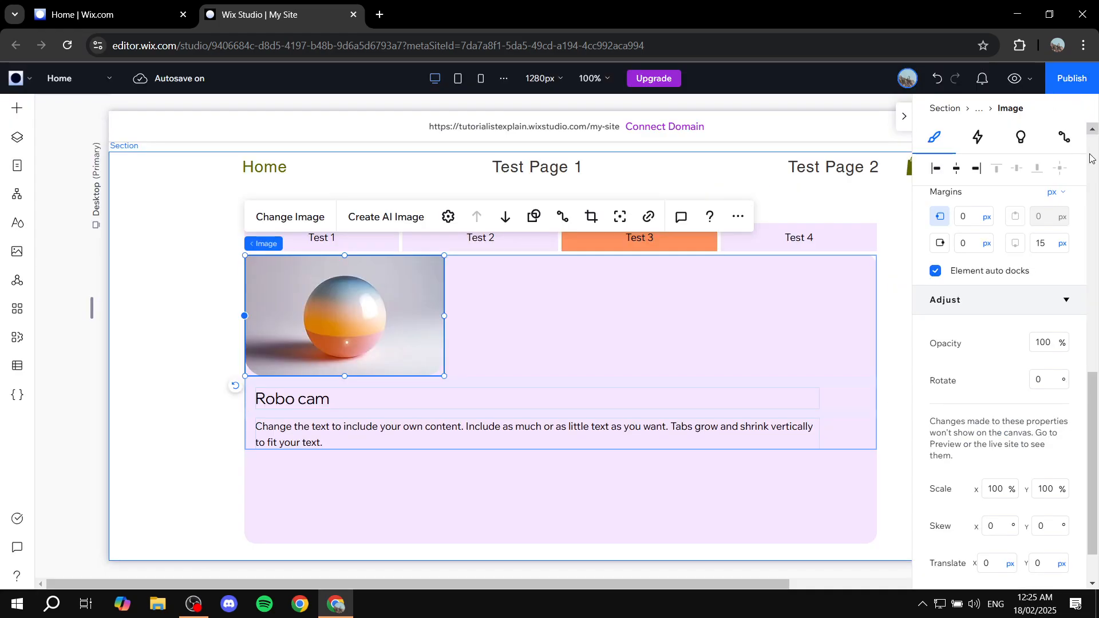
click(508, 437)
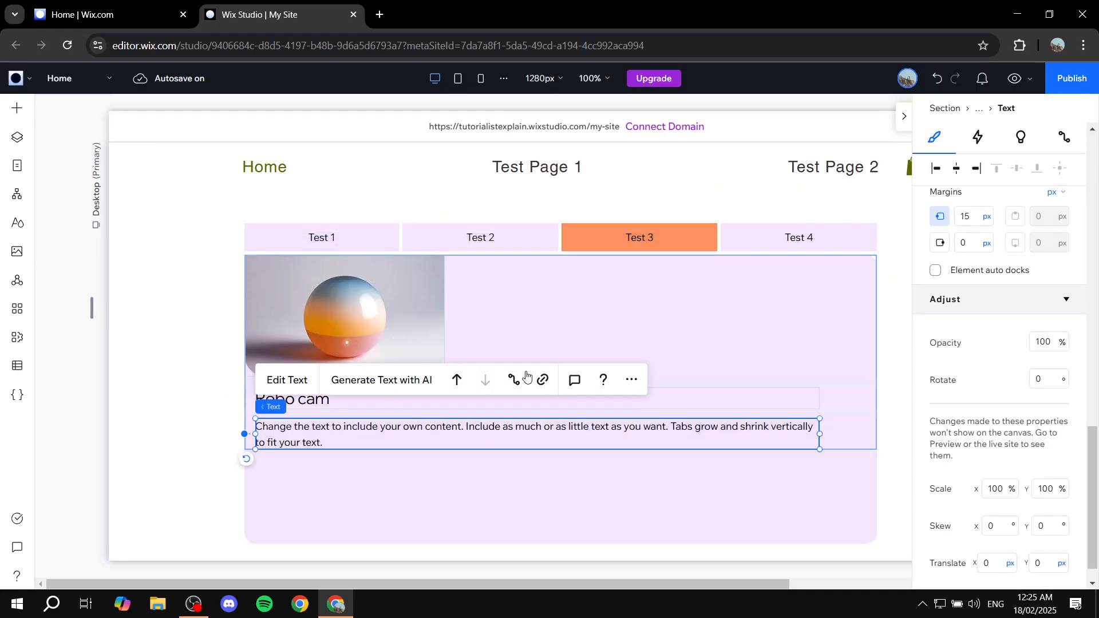
double_click(380, 429)
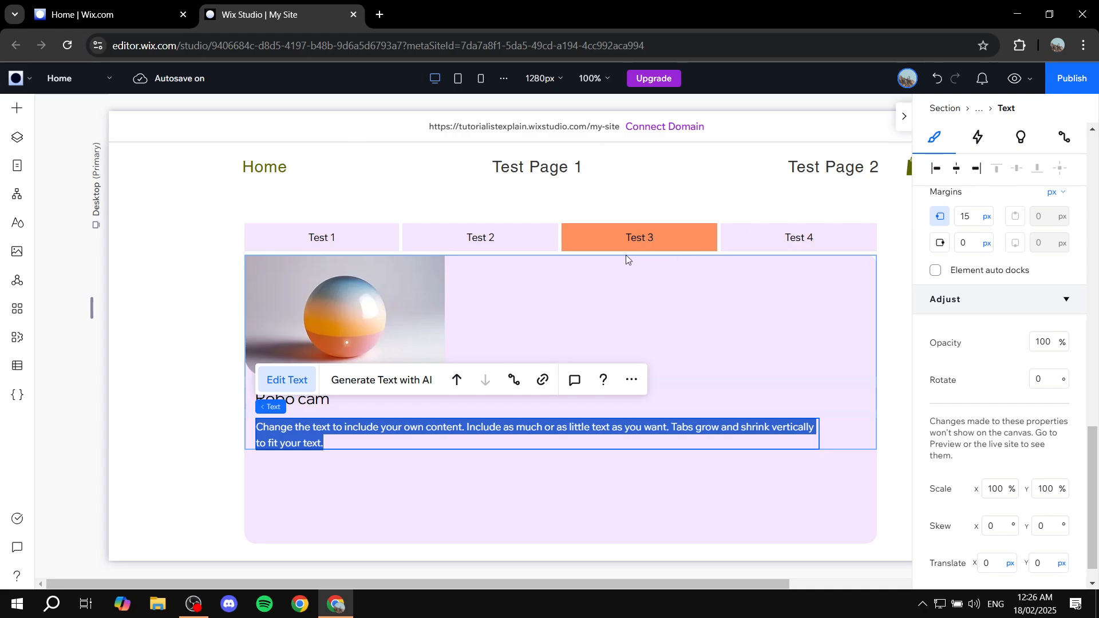
- Select the whole Tabs element and collapse the settings panel to widen the canvas
click(257, 263)
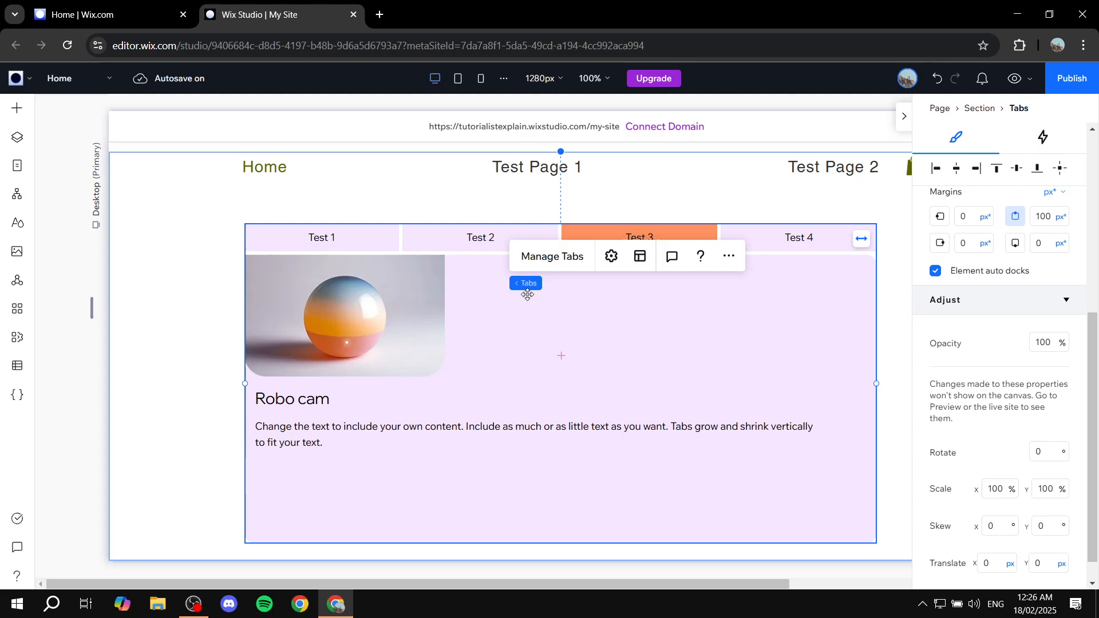
click(528, 294)
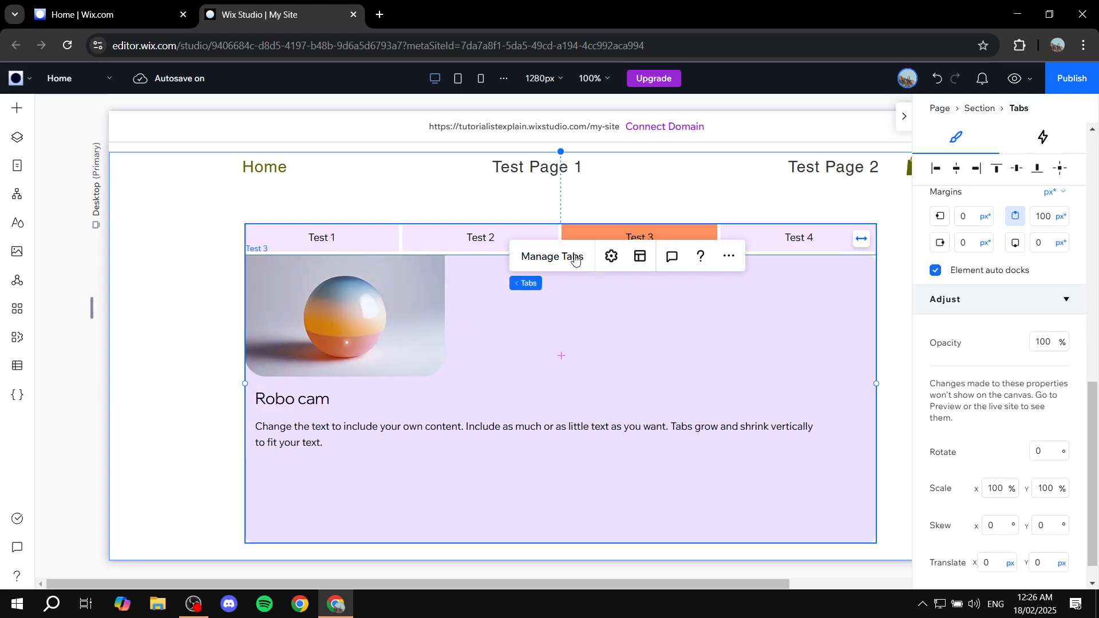
click(904, 116)
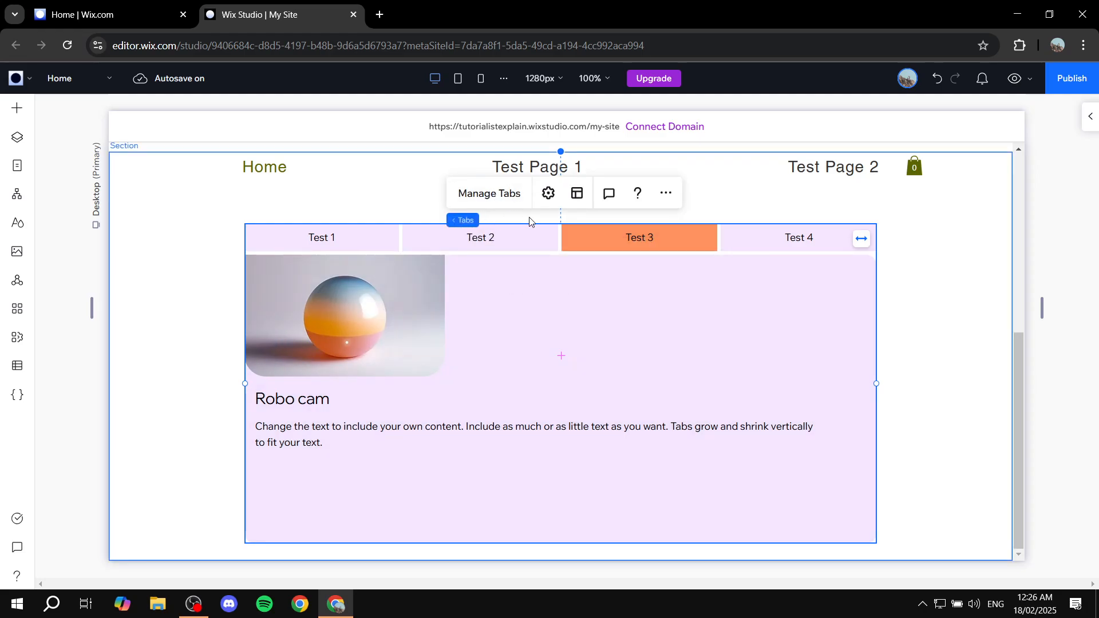
- In Tab Settings, try Cross-fade, then set the tab transition to Float from below (0.3 s)
click(550, 195)
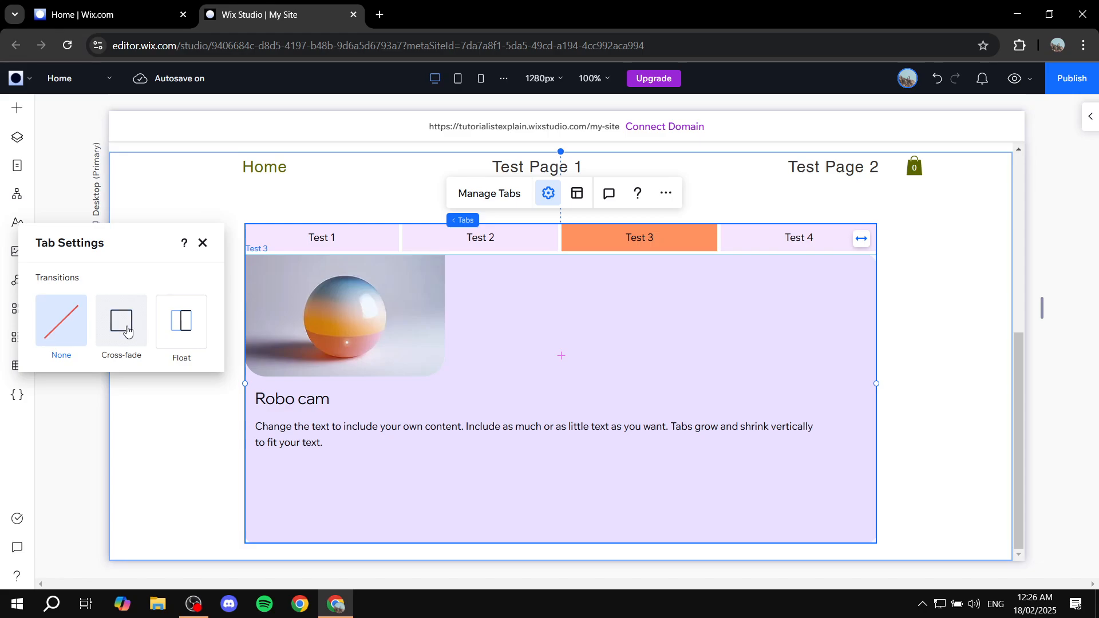
click(127, 332)
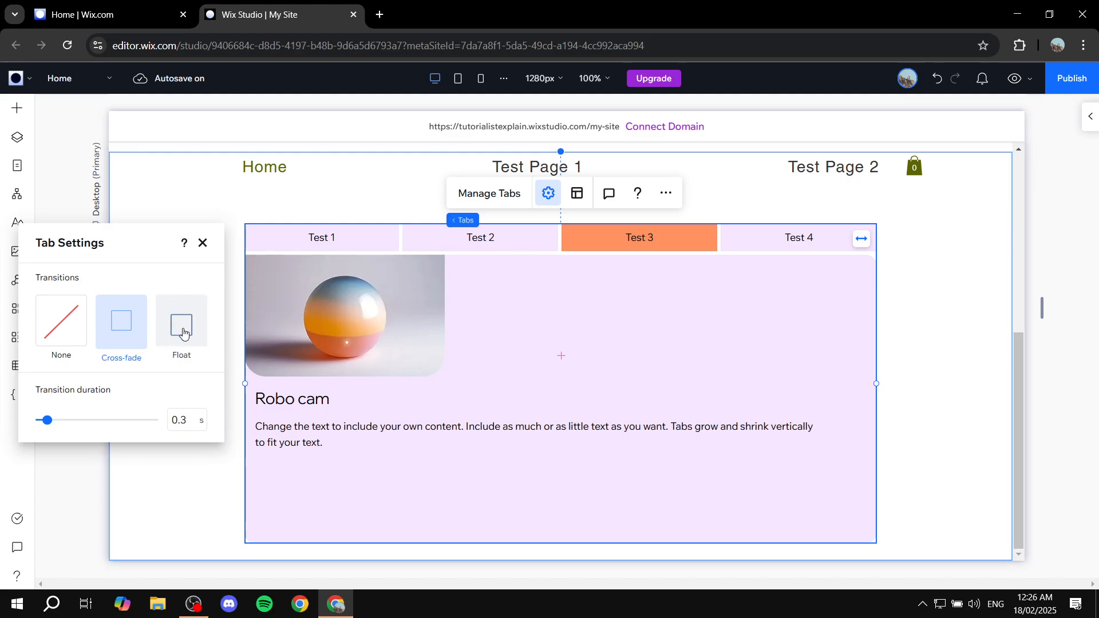
click(176, 331)
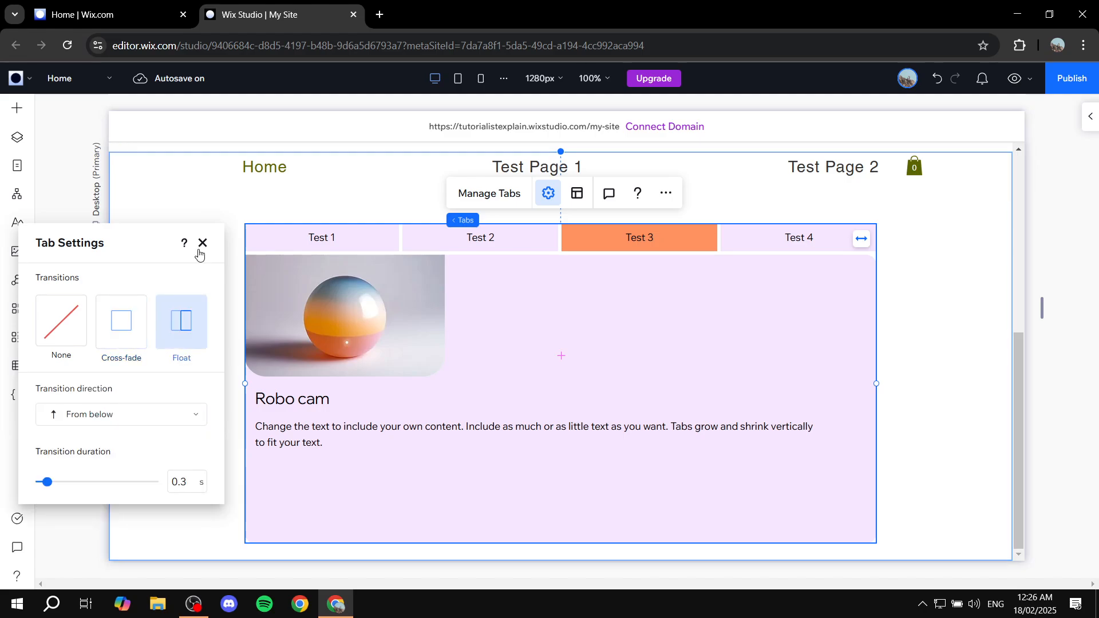
- Keep tabs stretched with 5 px spacing, make overflowing tabs wrap, and nudge the Tabs element up
click(202, 243)
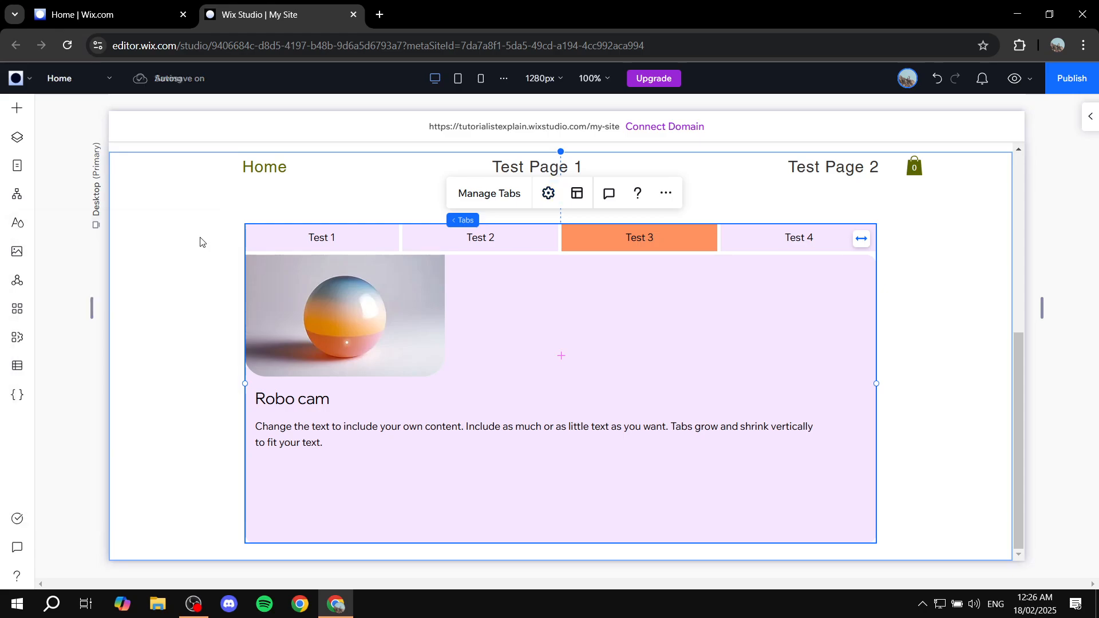
click(577, 195)
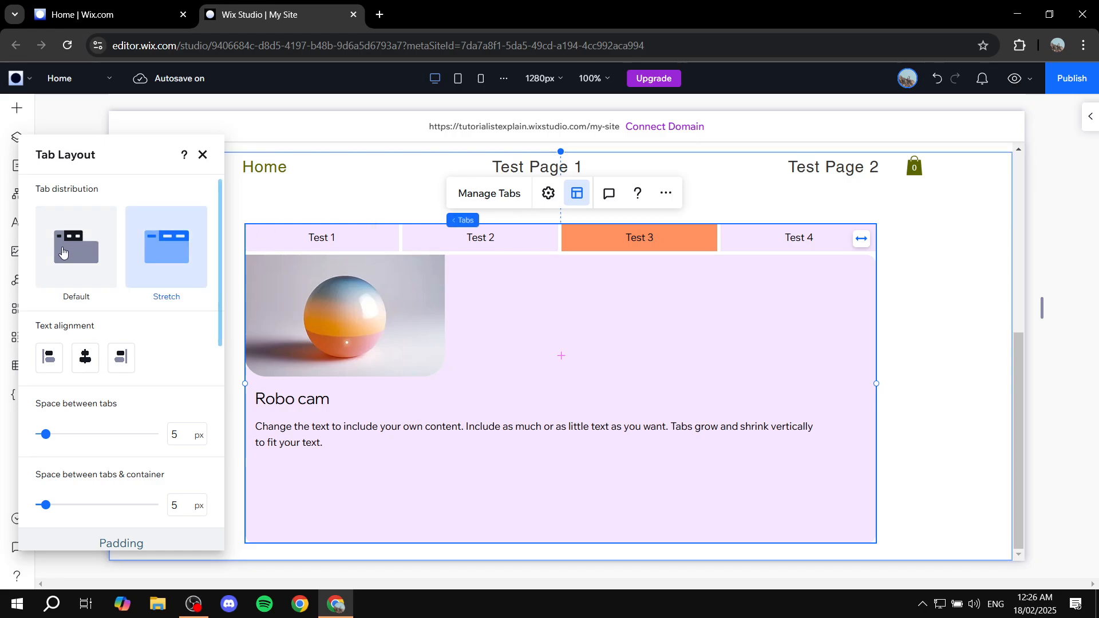
scroll(146, 289, down, 3)
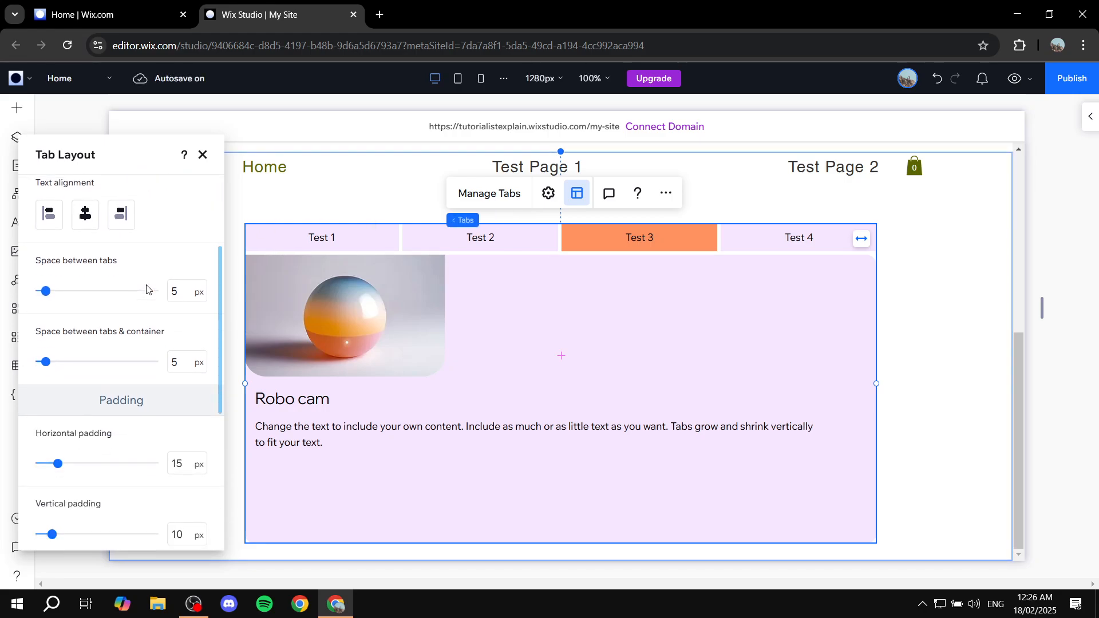
scroll(166, 229, down, 5)
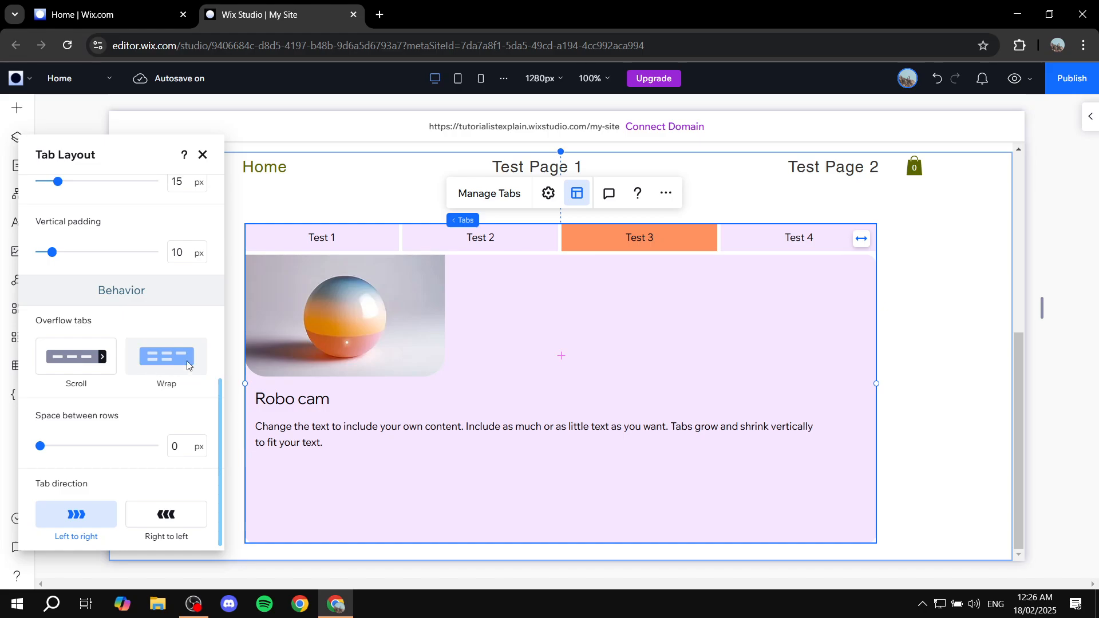
click(164, 381)
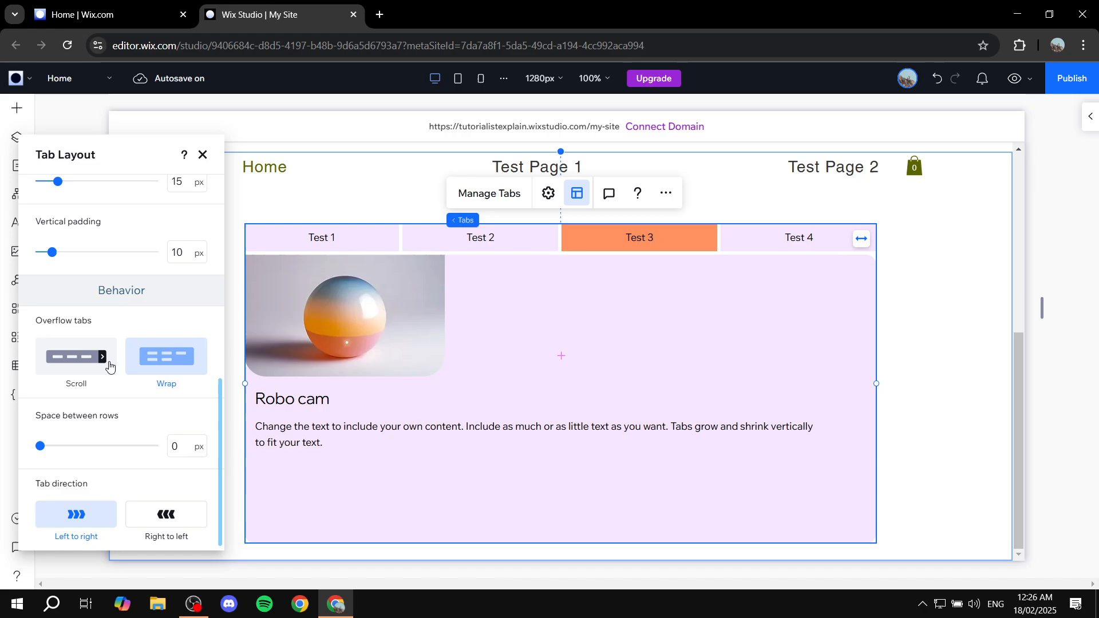
scroll(110, 367, up, 5)
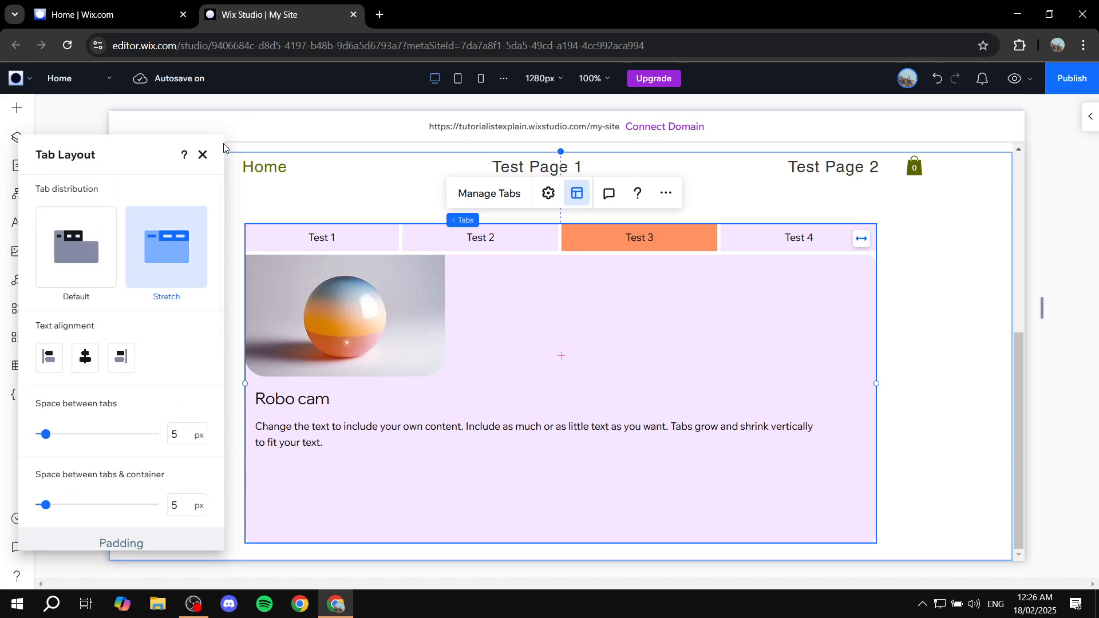
click(203, 154)
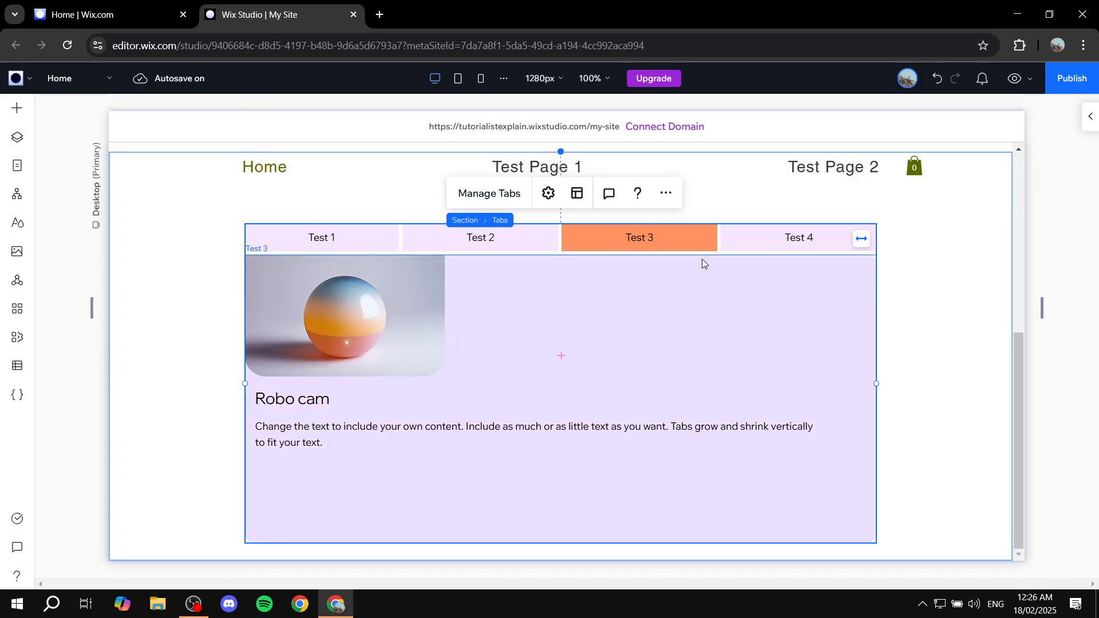
drag(725, 245, 752, 223)
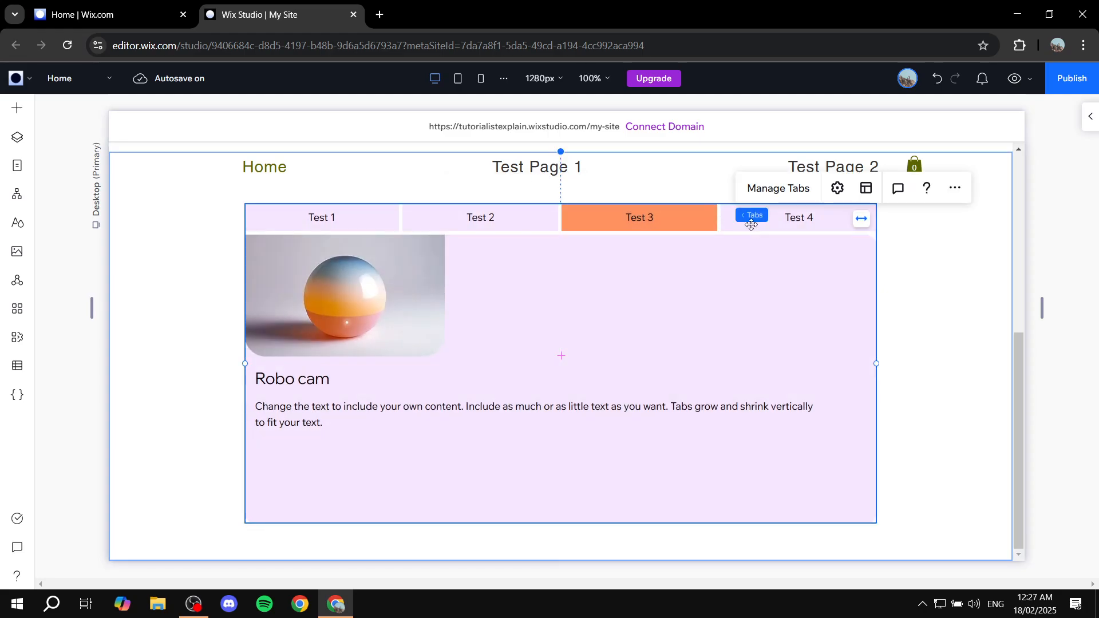
- Fill the tab container background with the dark #171A00 theme swatch at 100%
click(1089, 119)
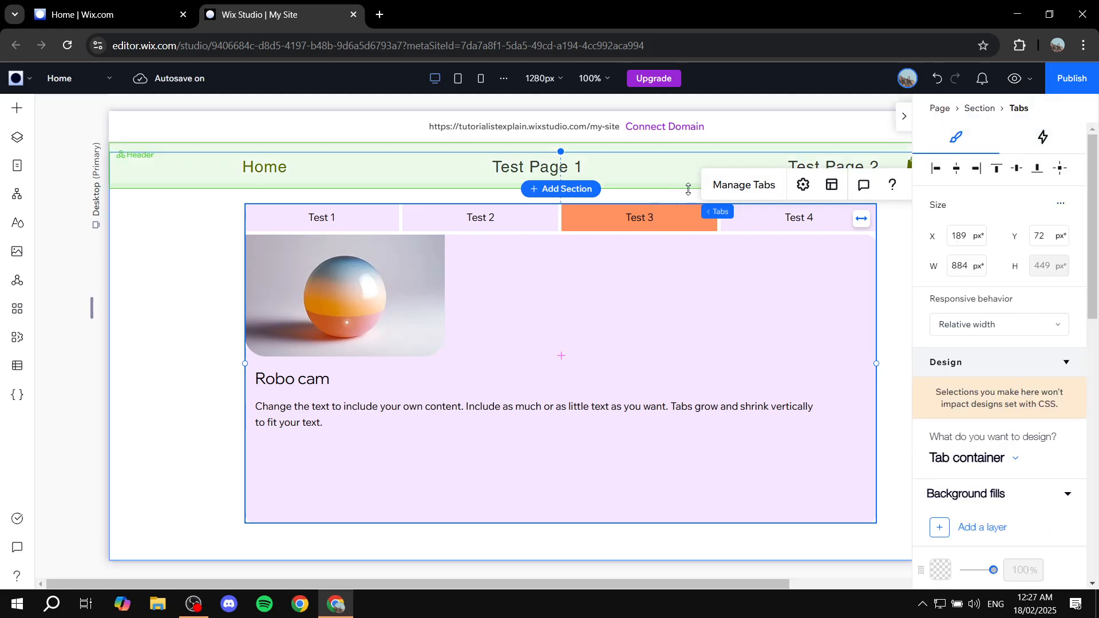
scroll(939, 289, down, 5)
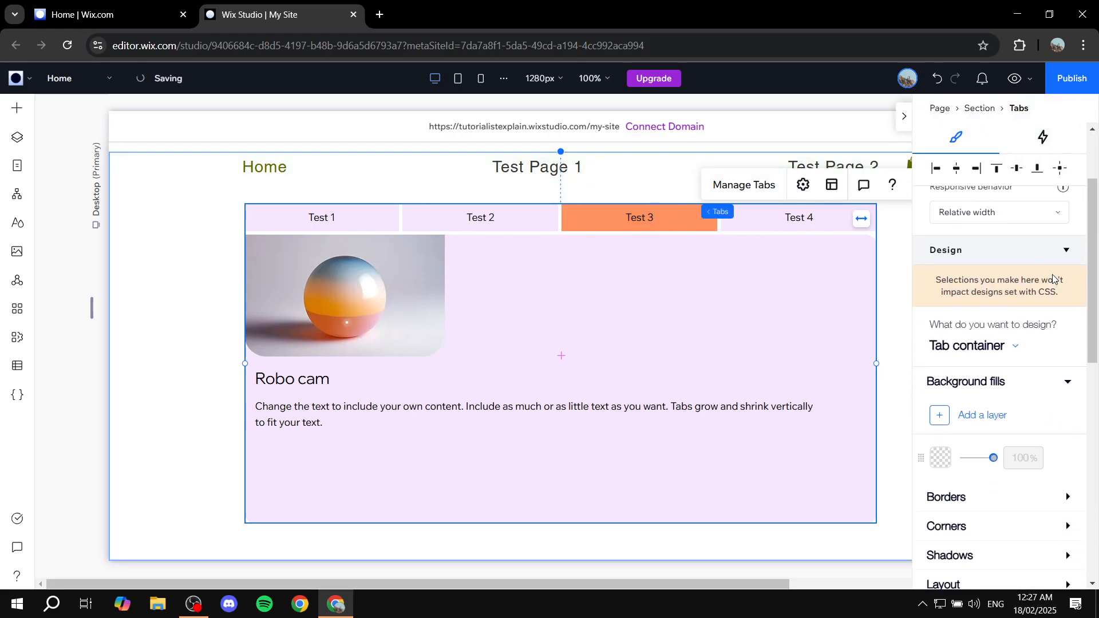
click(939, 289)
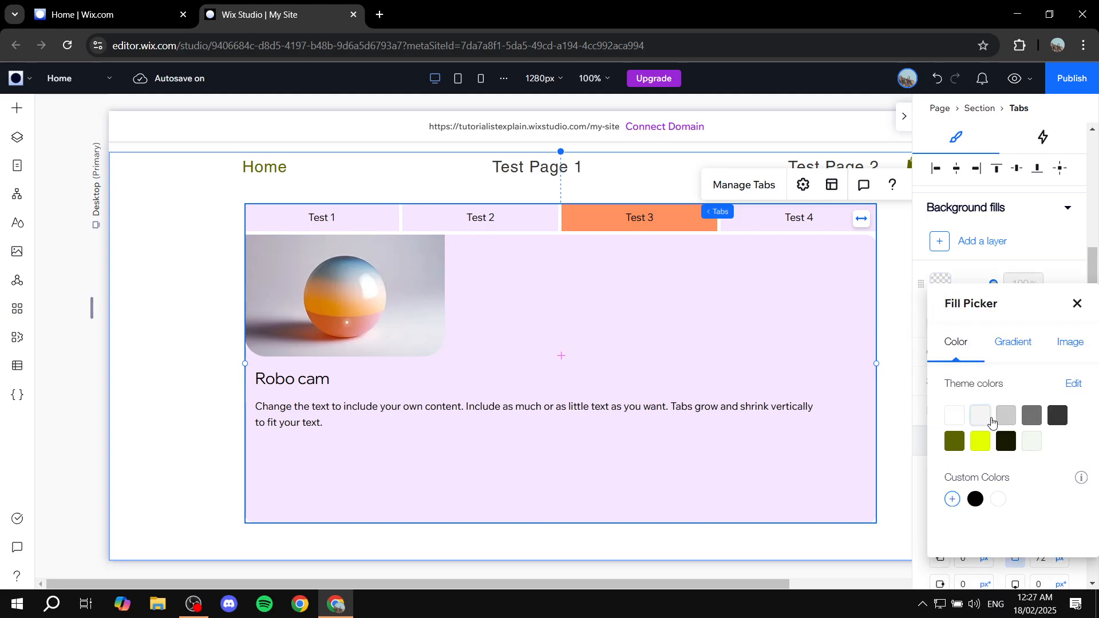
click(1005, 449)
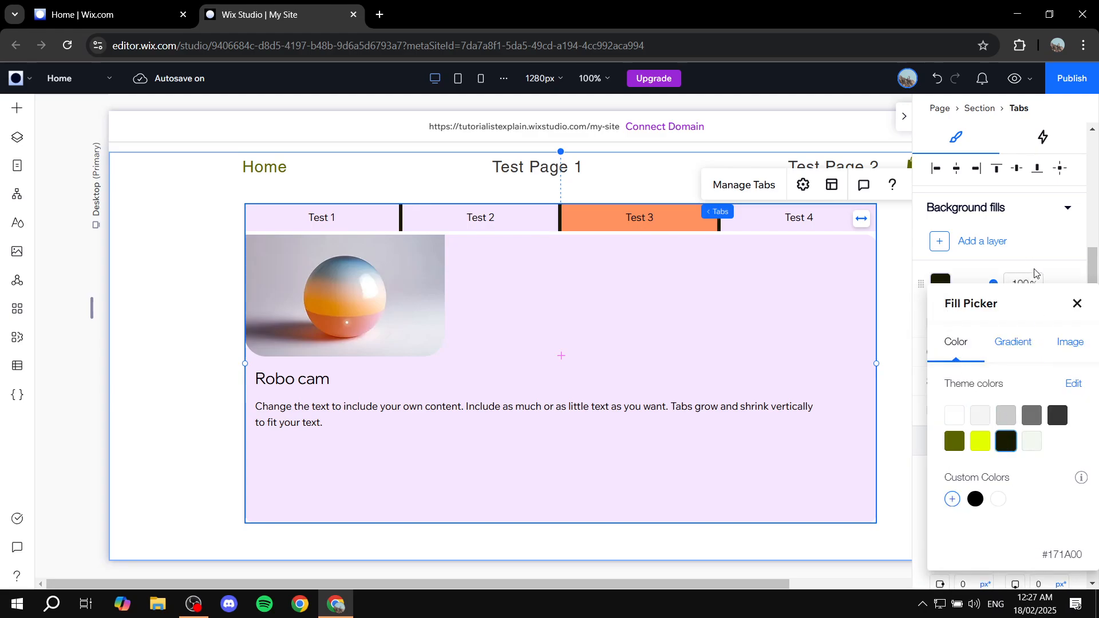
click(1077, 303)
scroll(1041, 328, up, 3)
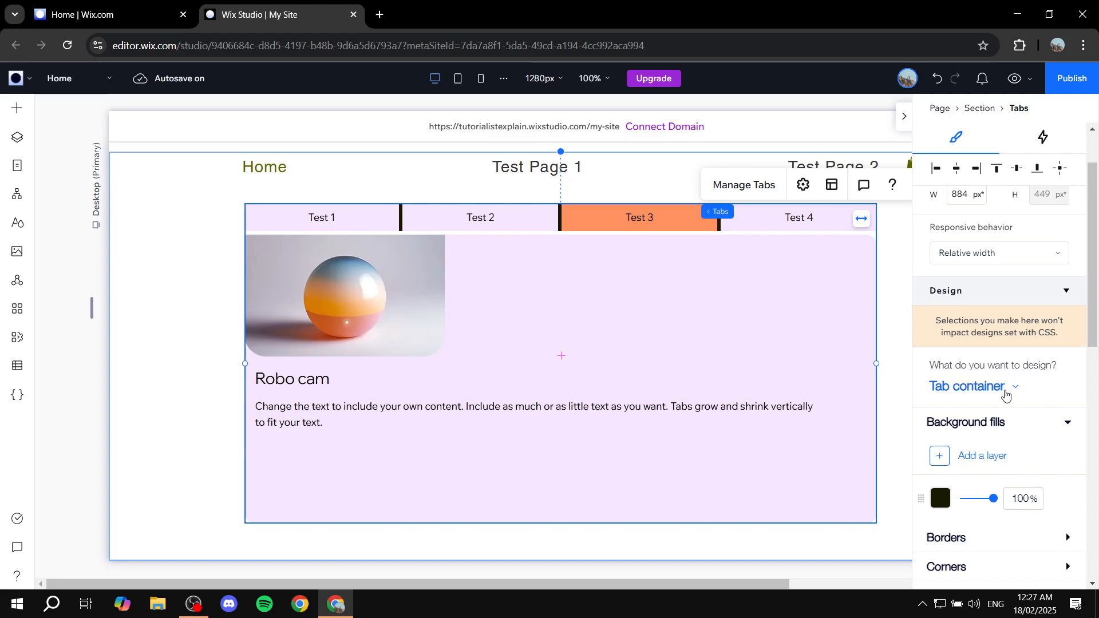
- Switch the design target to the individual tabs in their Regular state
click(1011, 387)
click(977, 416)
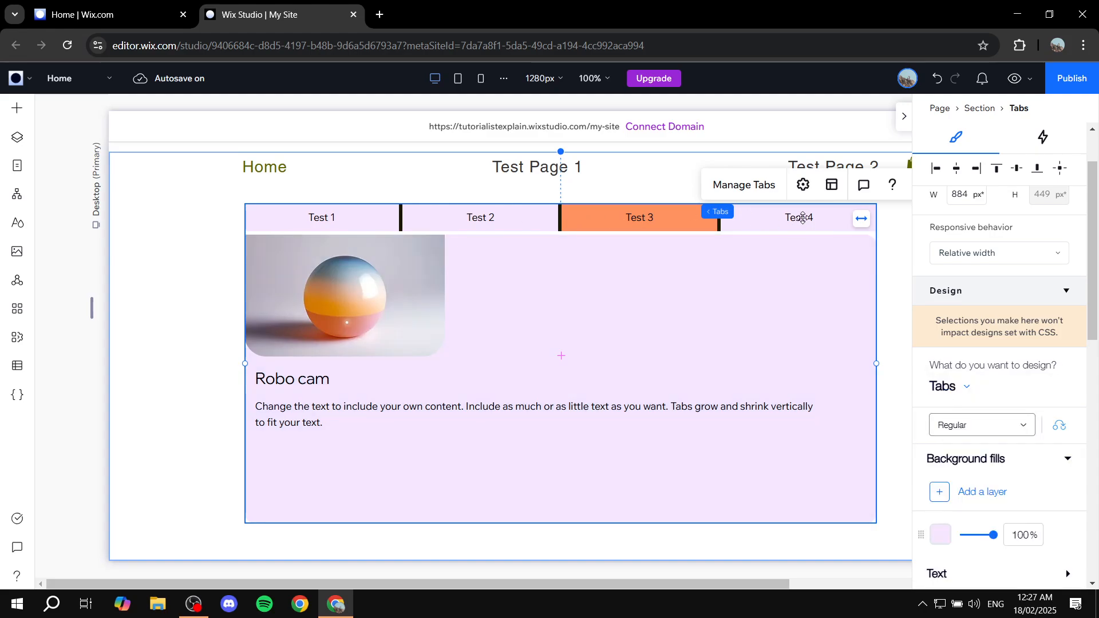
scroll(1019, 395, down, 1)
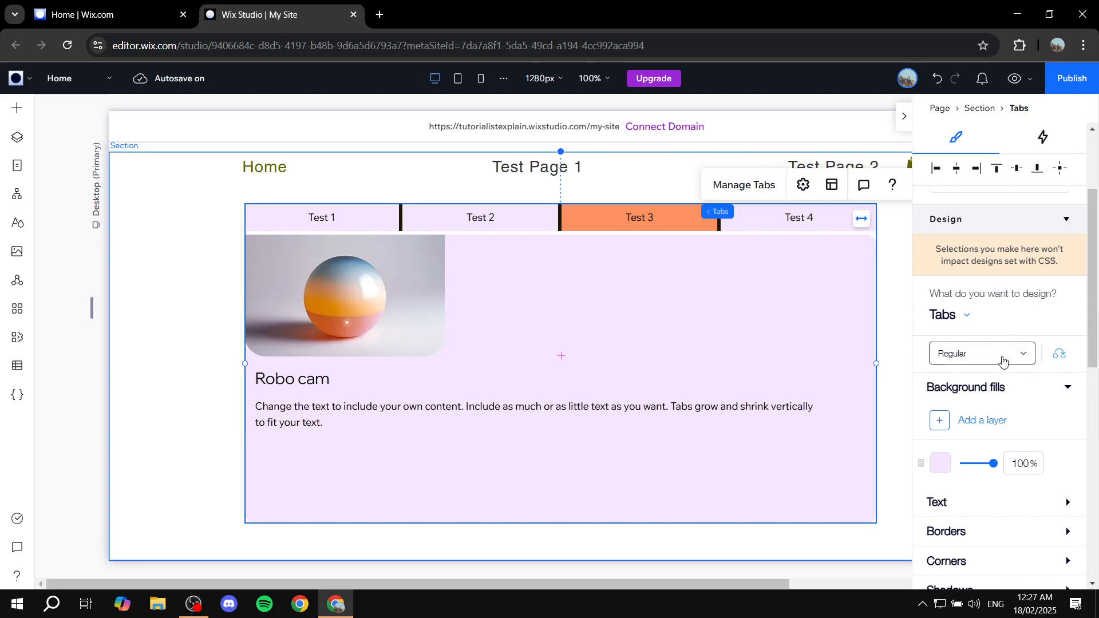
click(1003, 359)
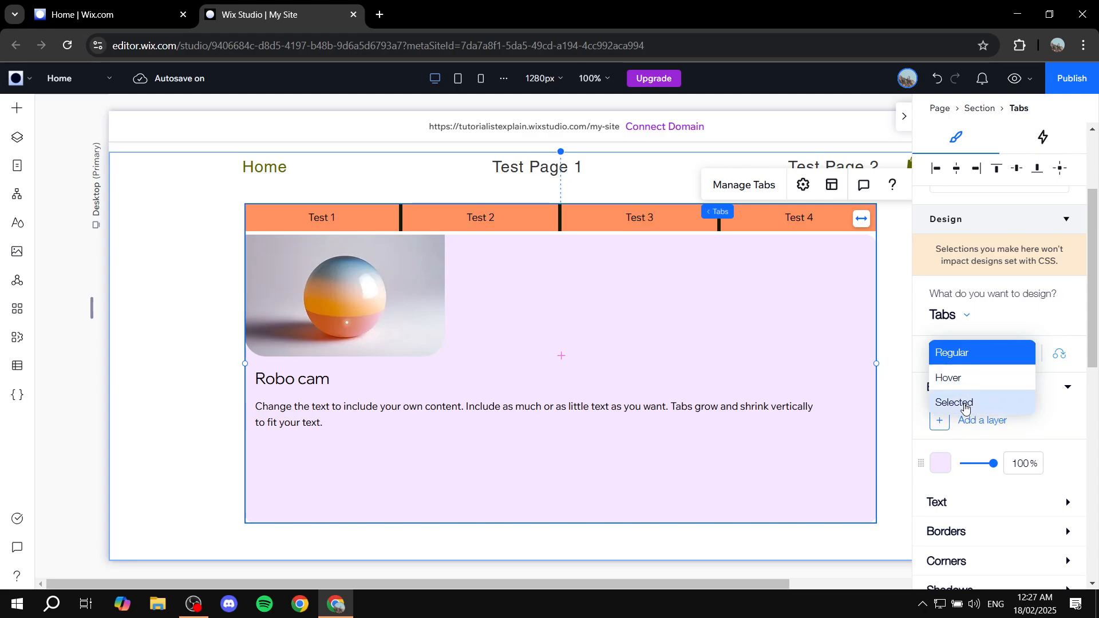
click(951, 314)
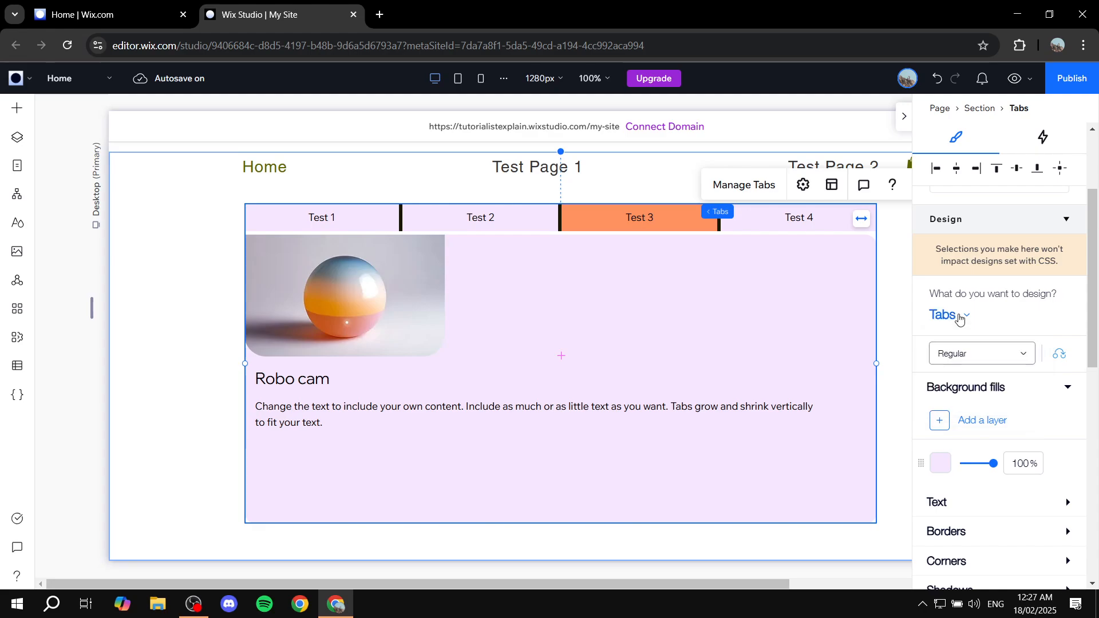
click(1025, 395)
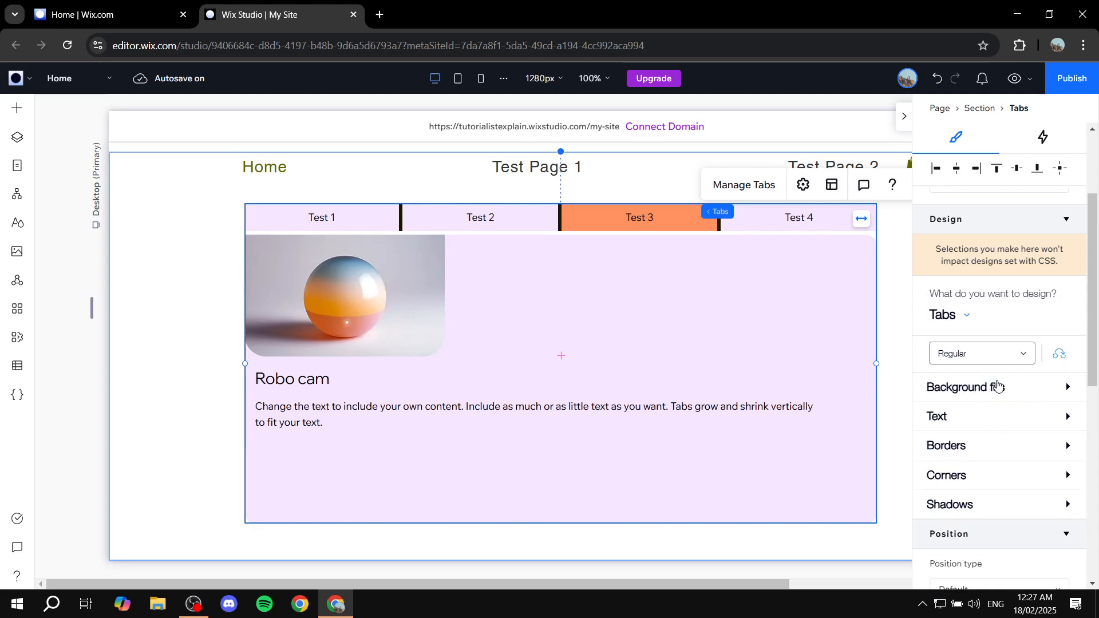
- Give the tab headers a linear gradient fill starting from lime yellow #E3FF00
click(1001, 389)
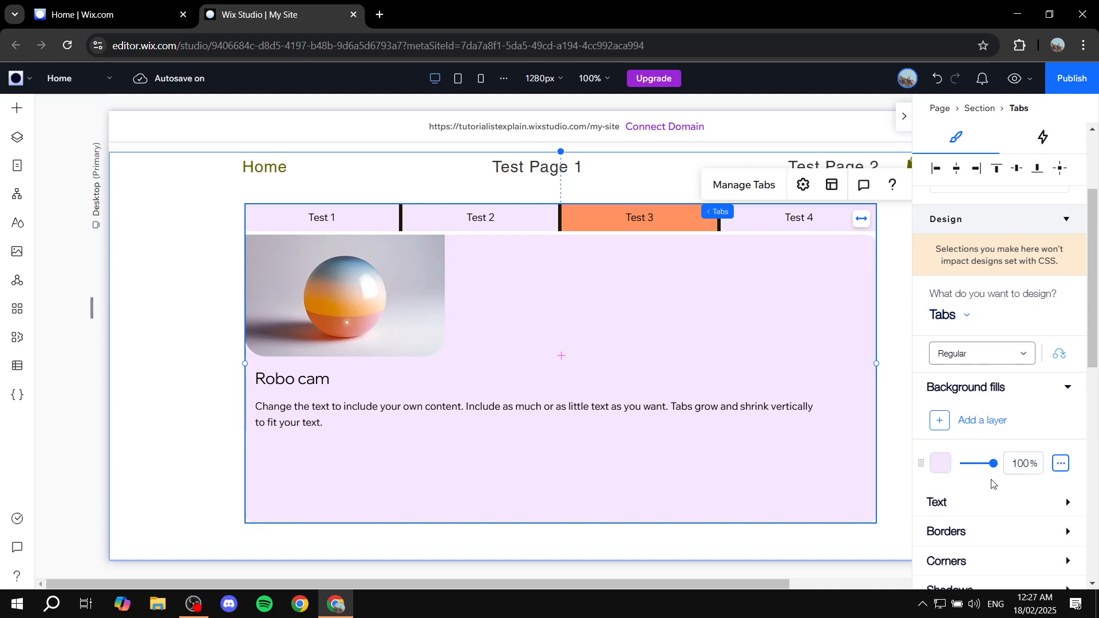
click(942, 462)
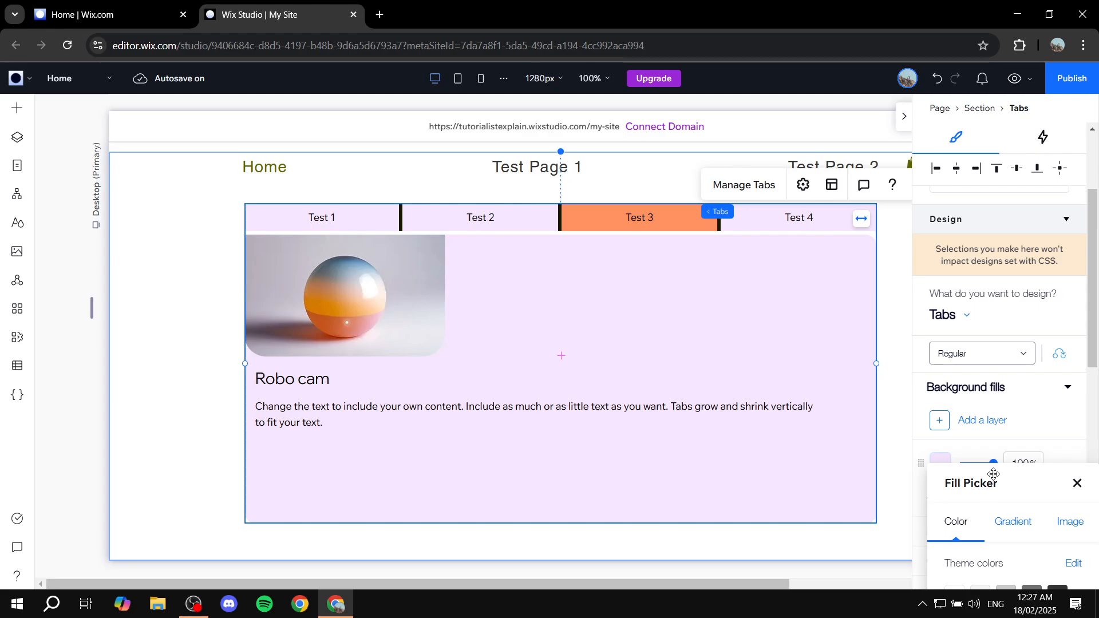
click(1077, 487)
scroll(1018, 385, down, 3)
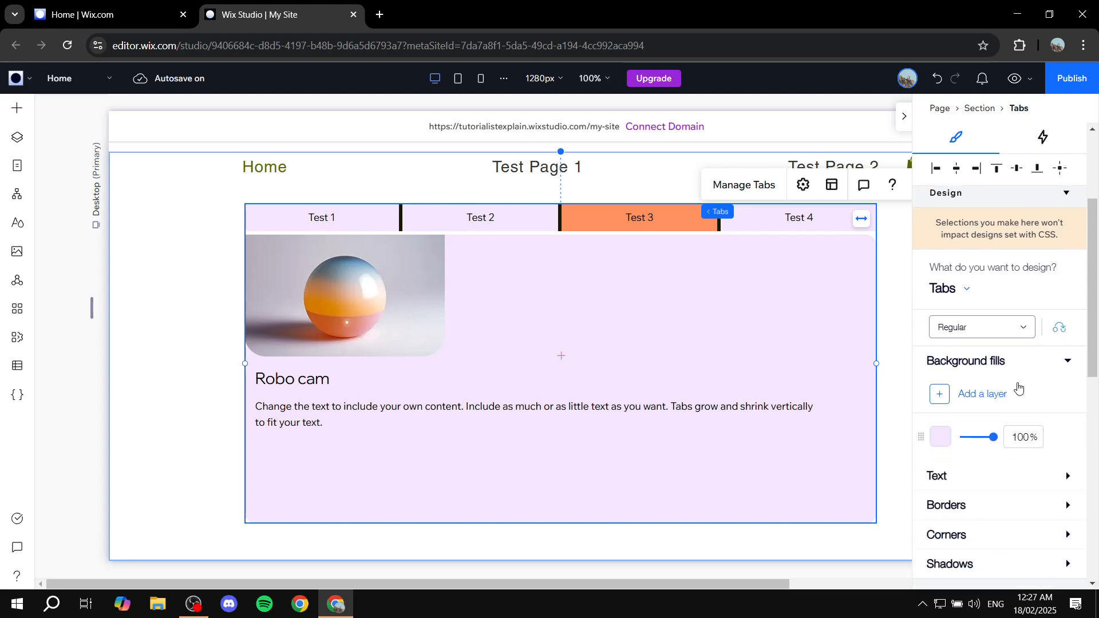
click(941, 318)
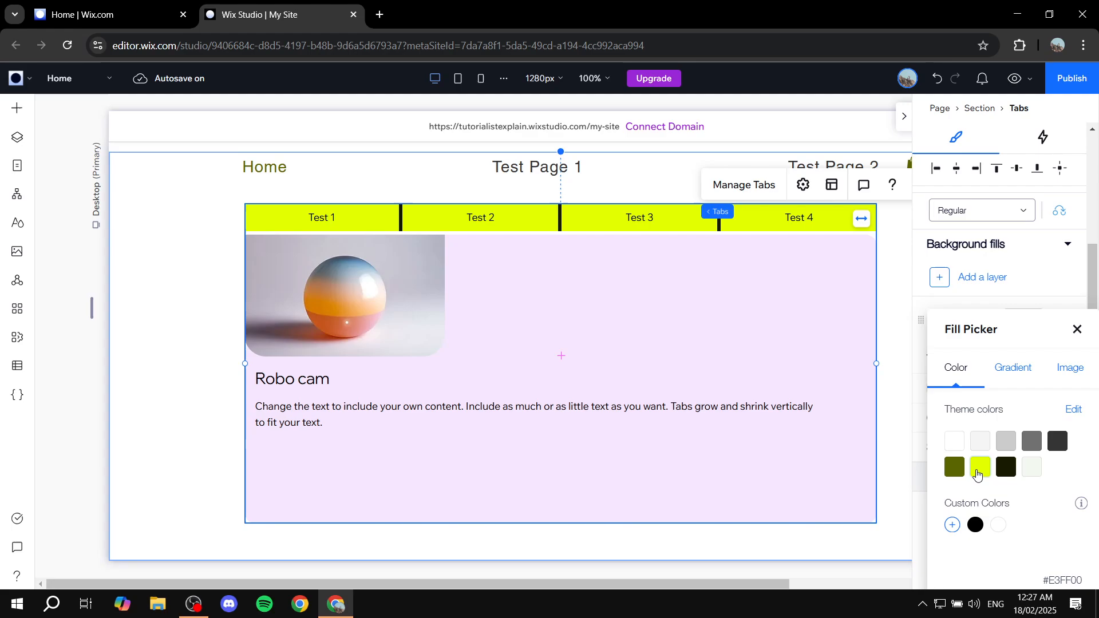
click(980, 468)
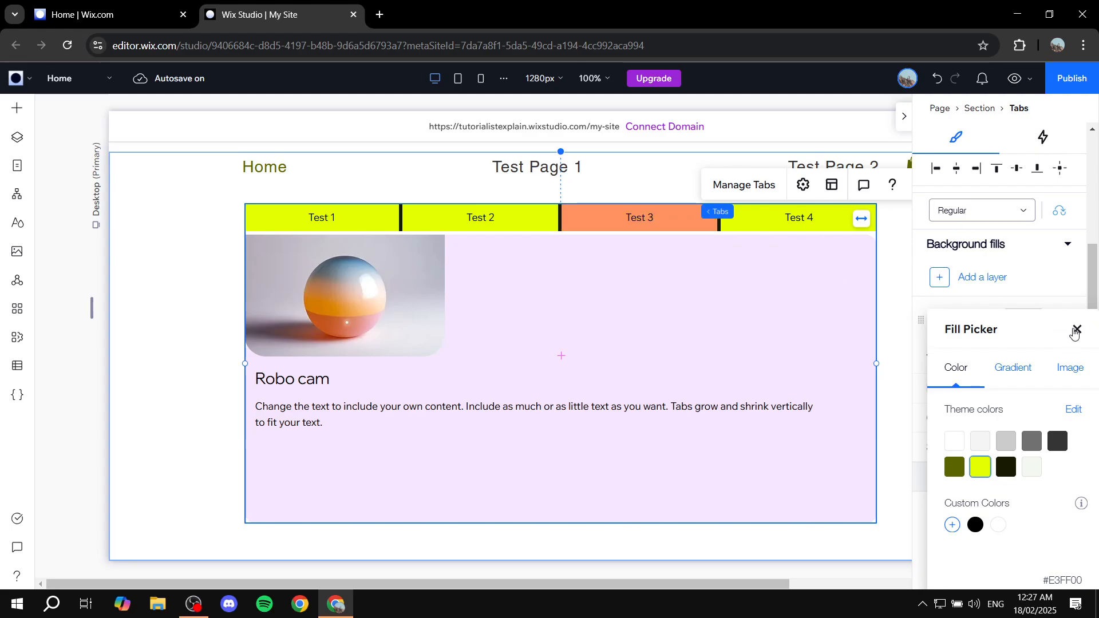
click(1027, 369)
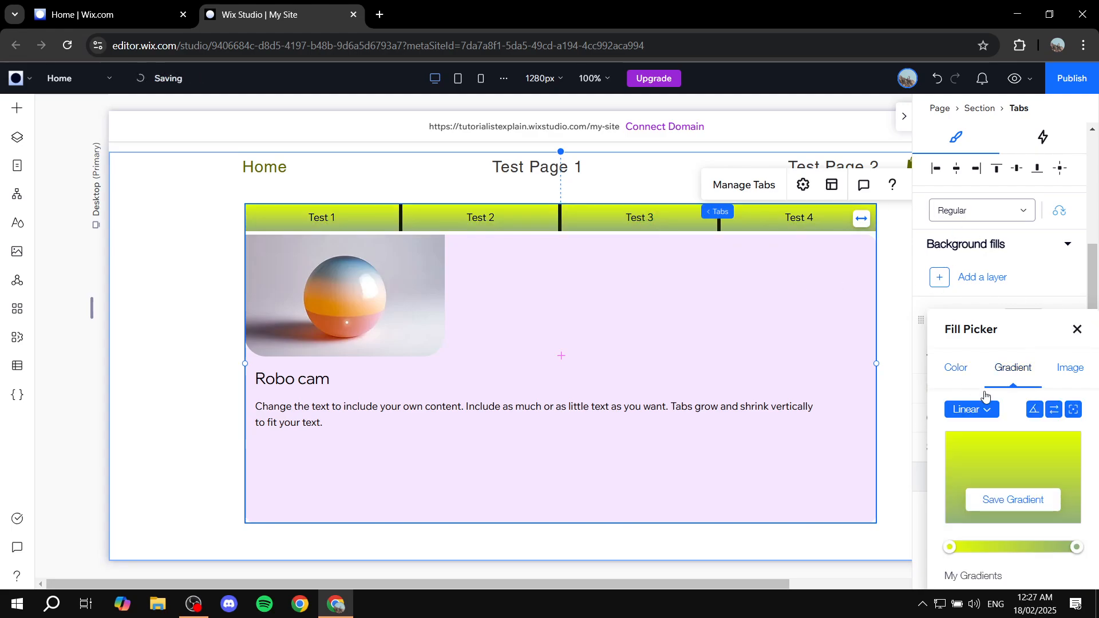
click(1077, 330)
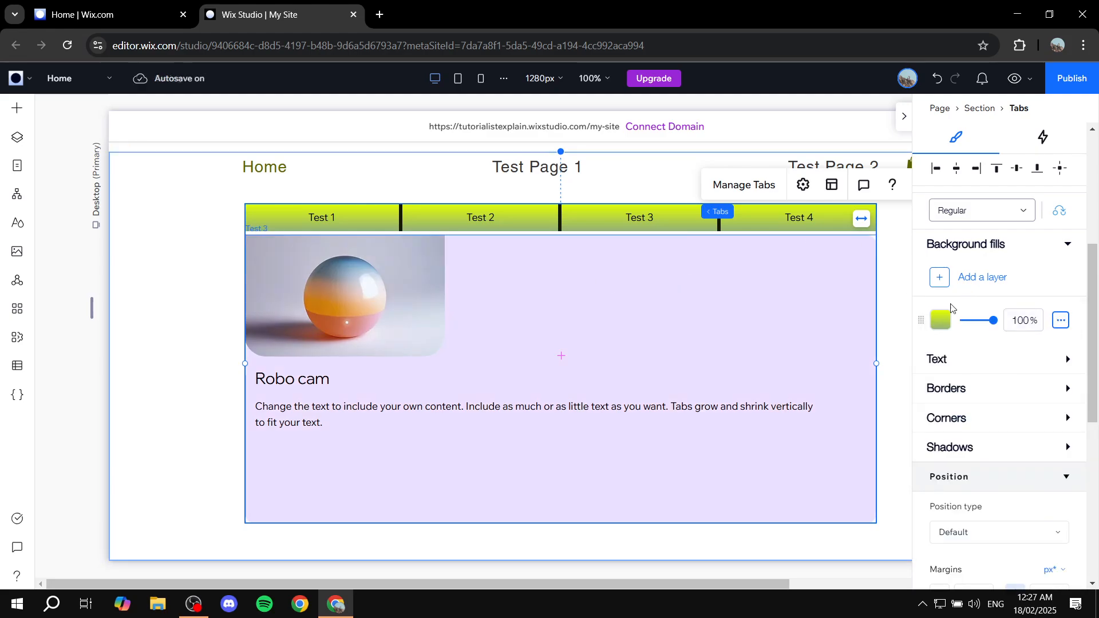
scroll(950, 283, up, 5)
scroll(967, 344, down, 3)
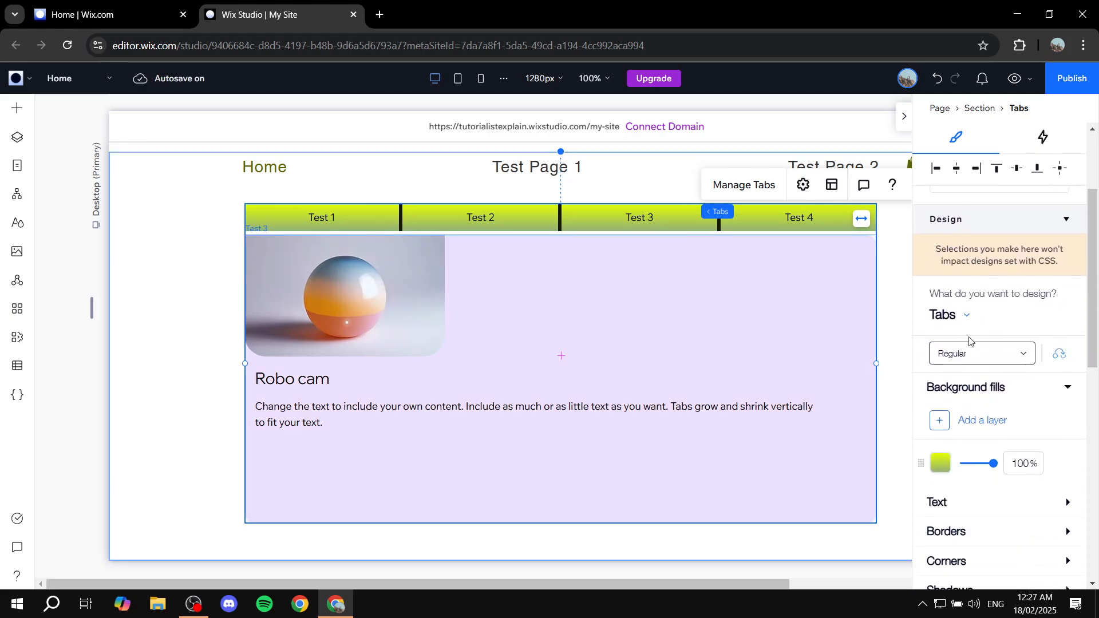
click(966, 319)
- Set the Containers background fill to the medium grey theme colour at 100%
click(982, 370)
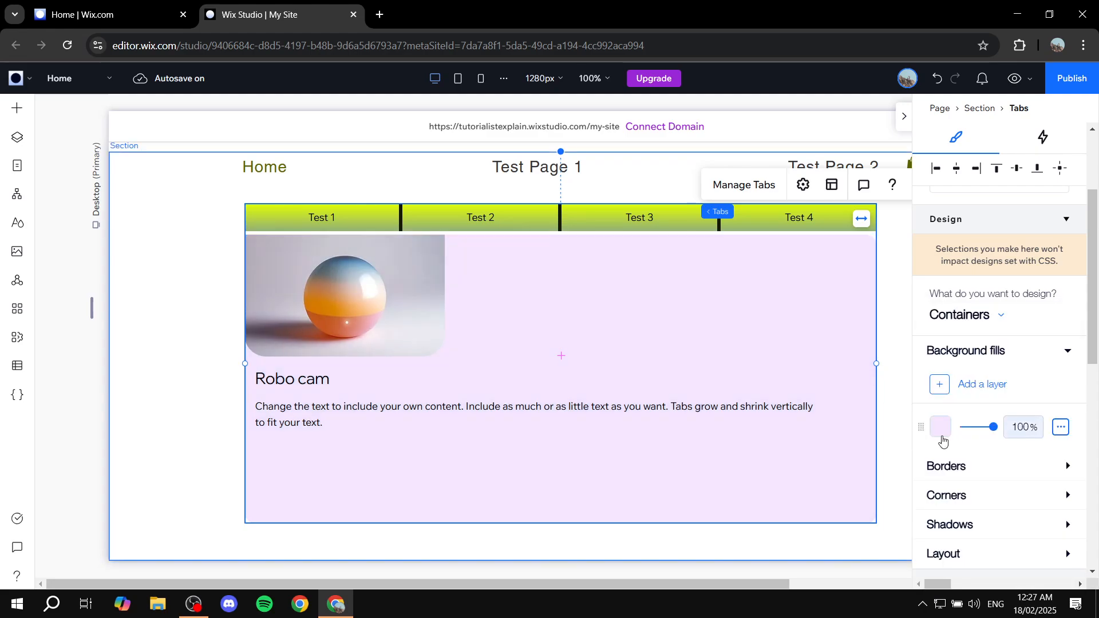
click(941, 429)
click(1008, 589)
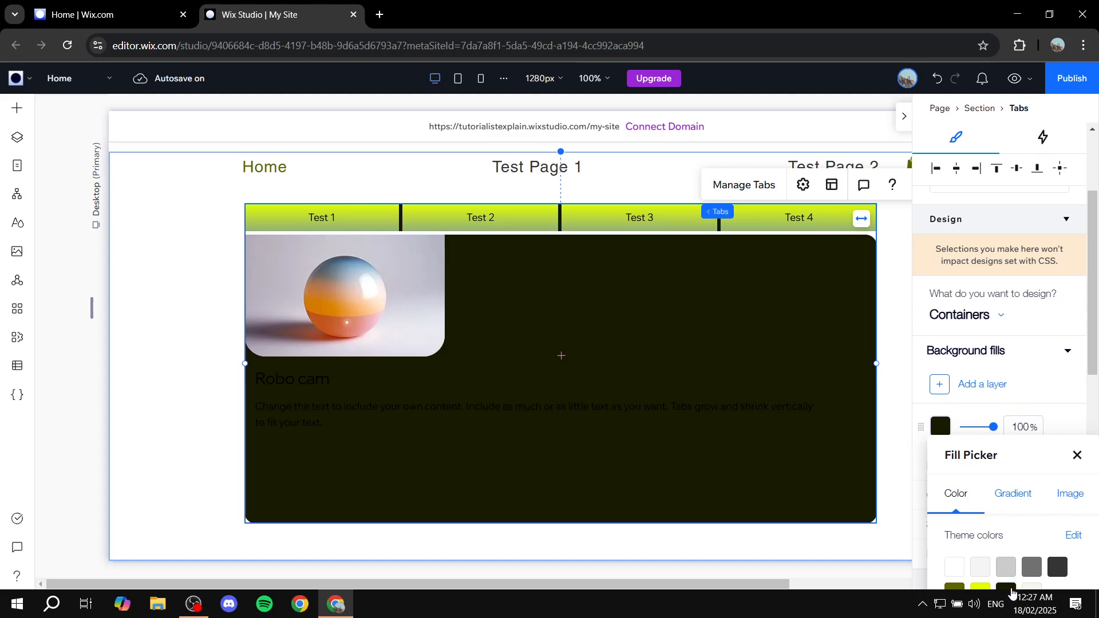
click(1031, 569)
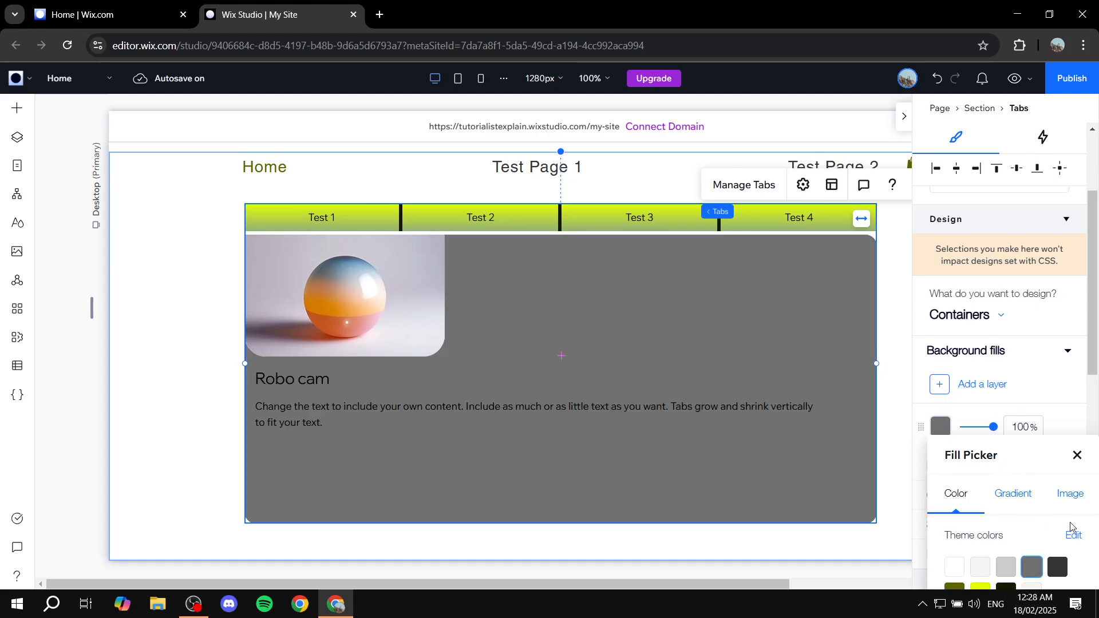
click(1078, 455)
scroll(1002, 358, down, 4)
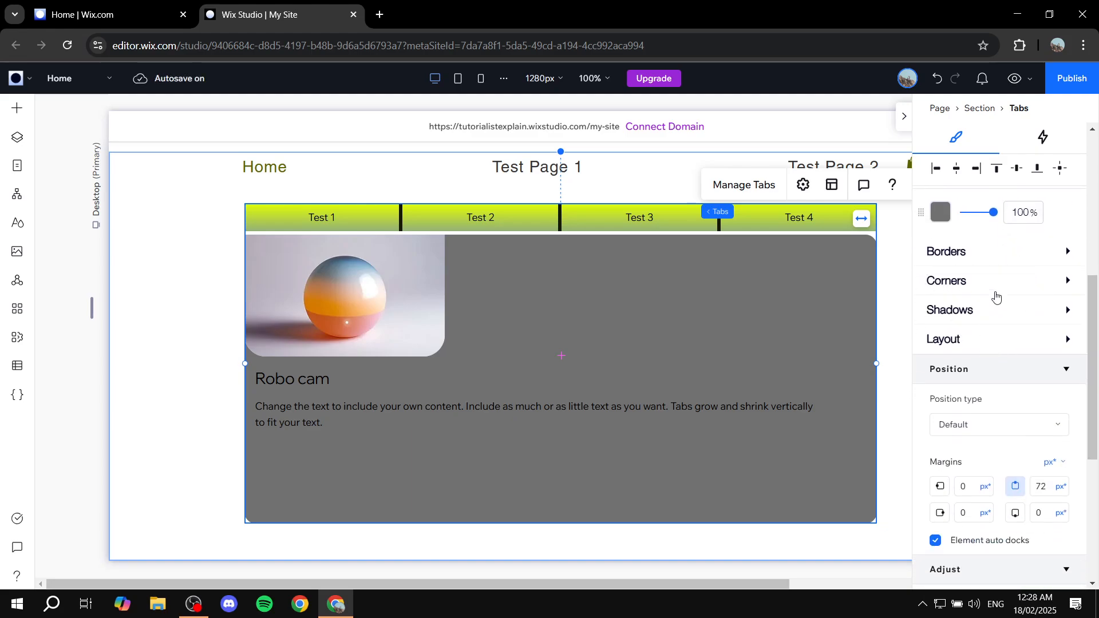
scroll(683, 255, up, 6)
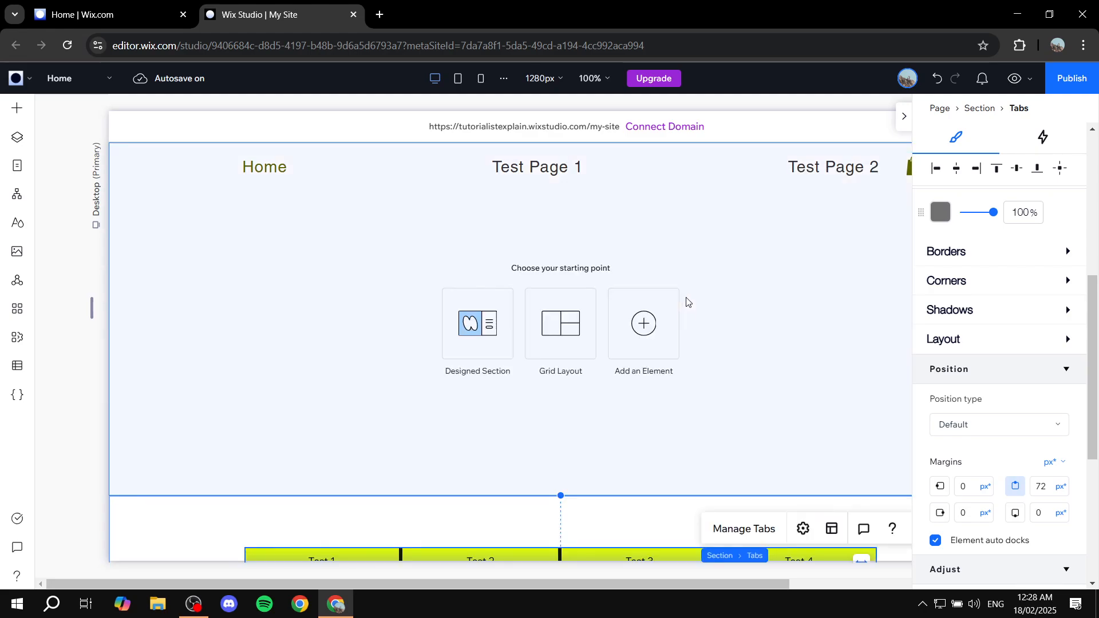
- Move the Tabs element up and left within its section, then collapse the Inspector
scroll(687, 302, down, 5)
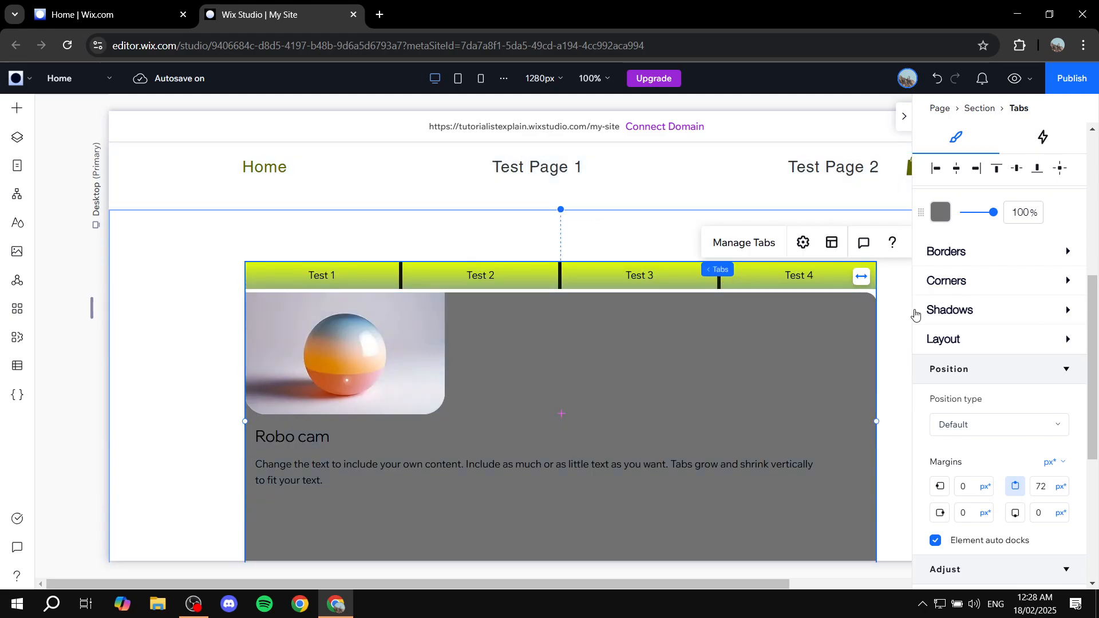
drag(600, 280, 587, 251)
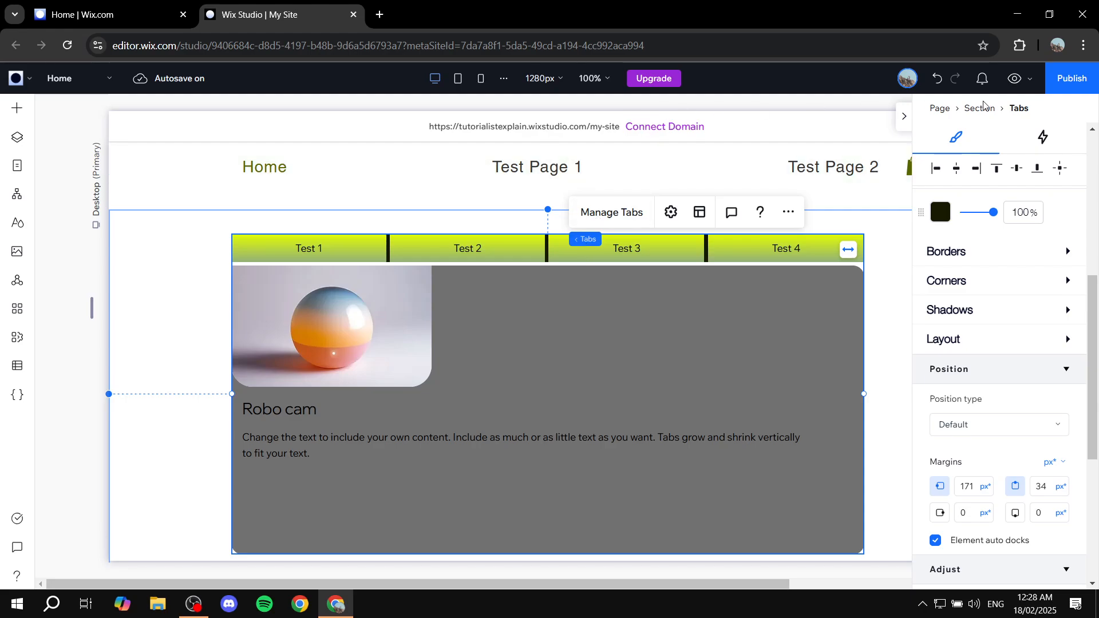
click(904, 117)
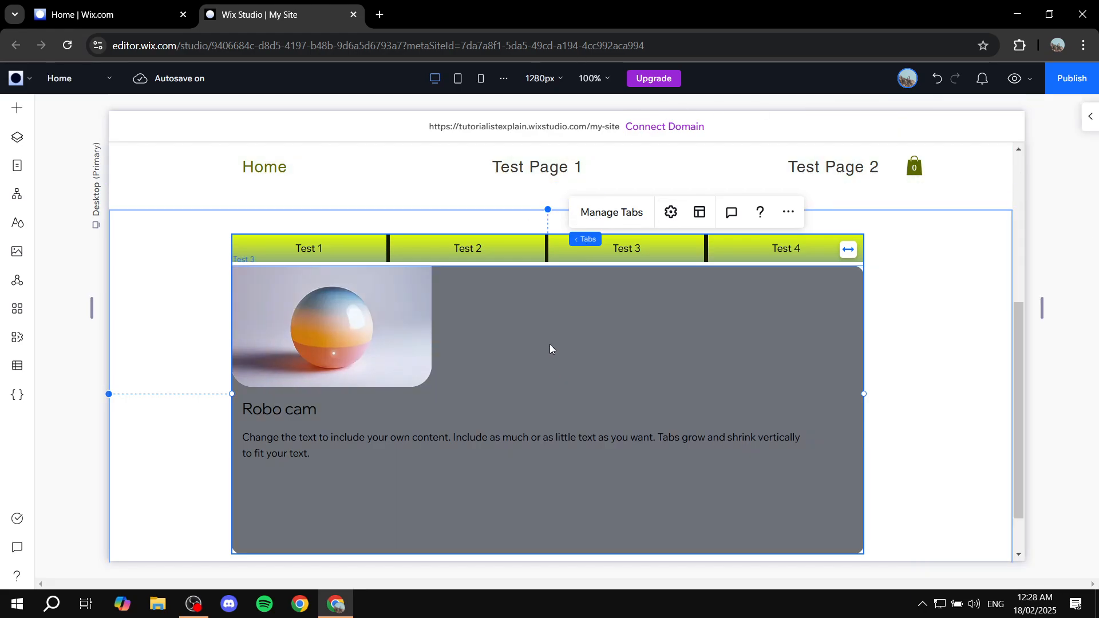
scroll(650, 283, down, 1)
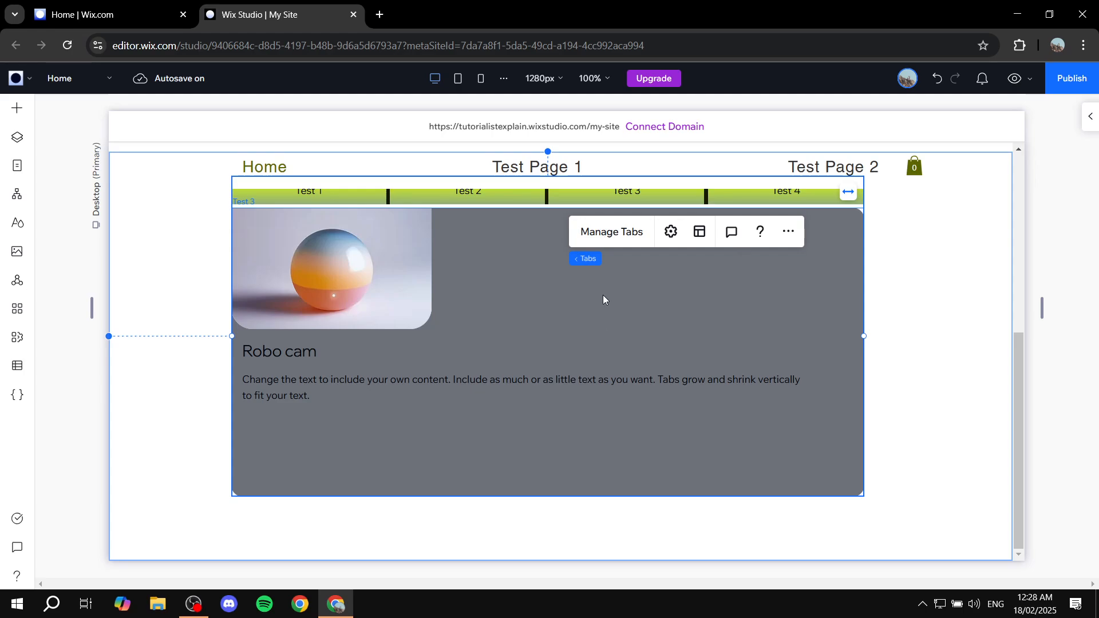